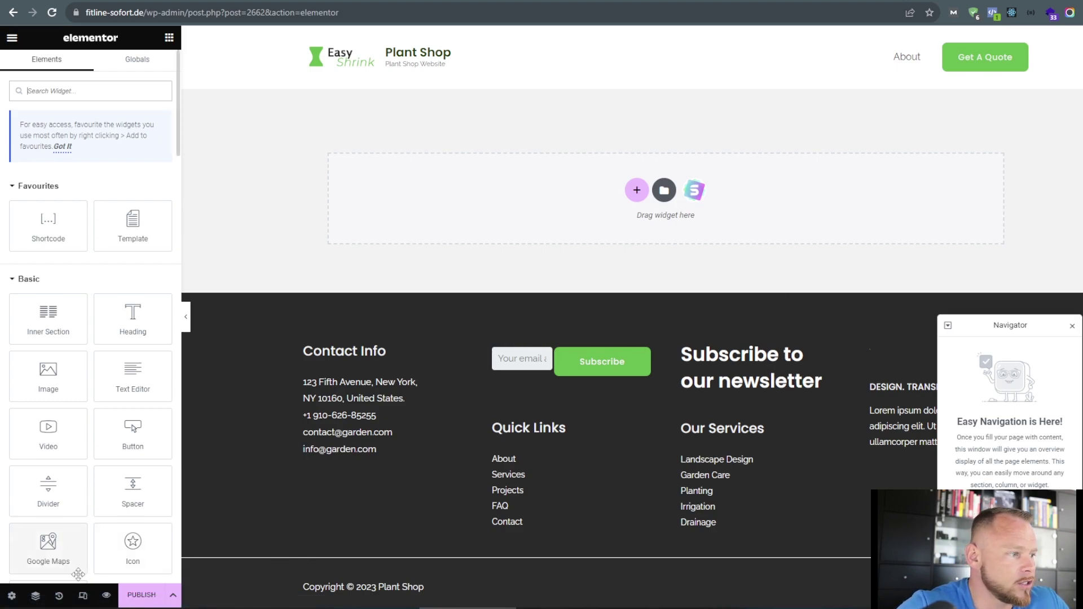
Open the Page Settings panel for the new Elementor #2662 draft page.
click(12, 599)
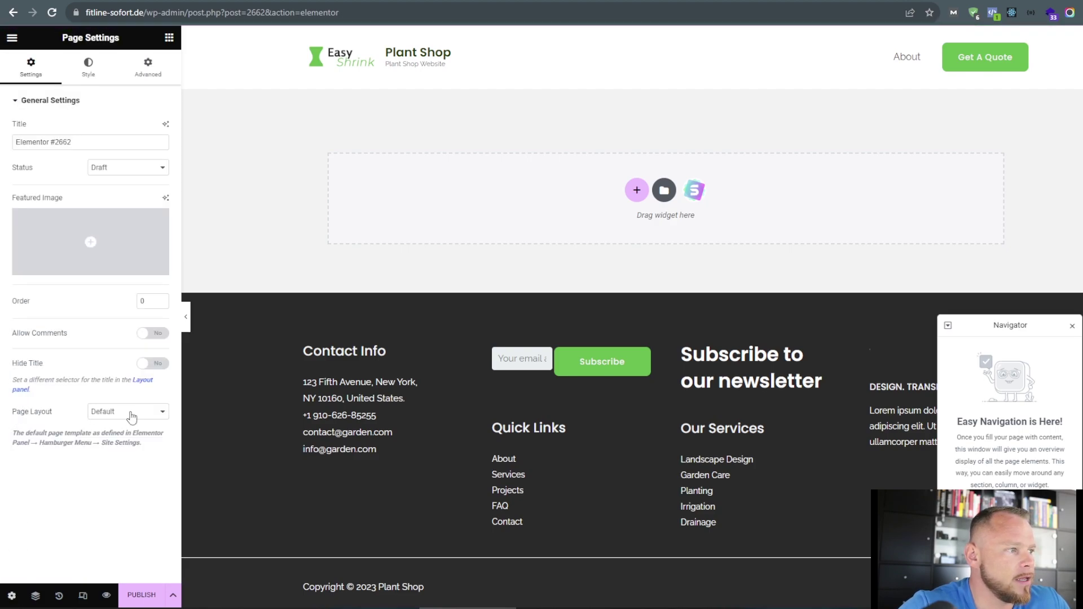
Set the page's Page Layout to Elementor Canvas.
click(130, 413)
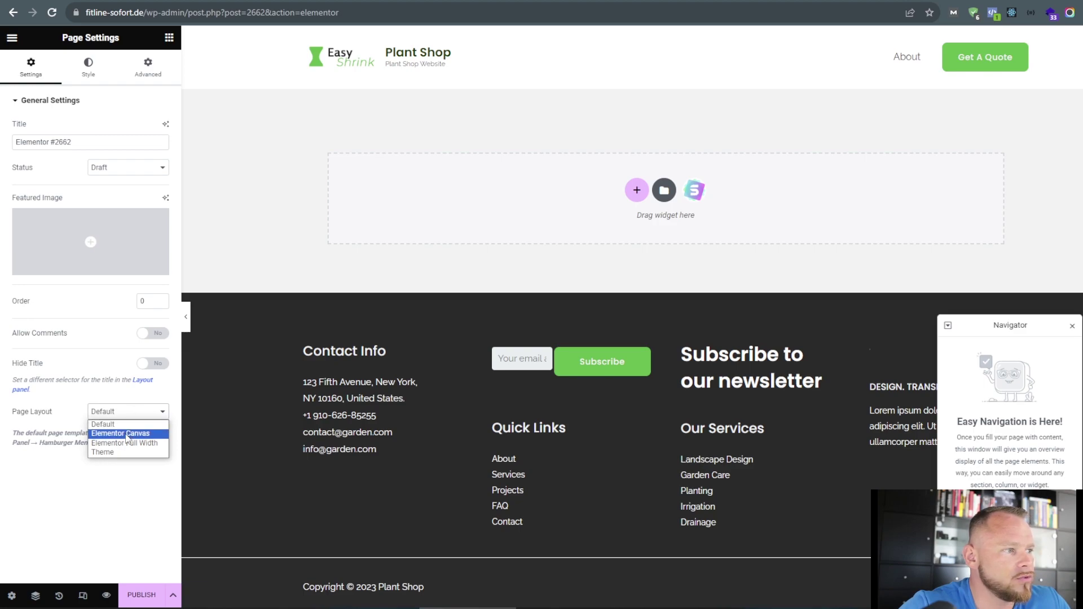
click(127, 435)
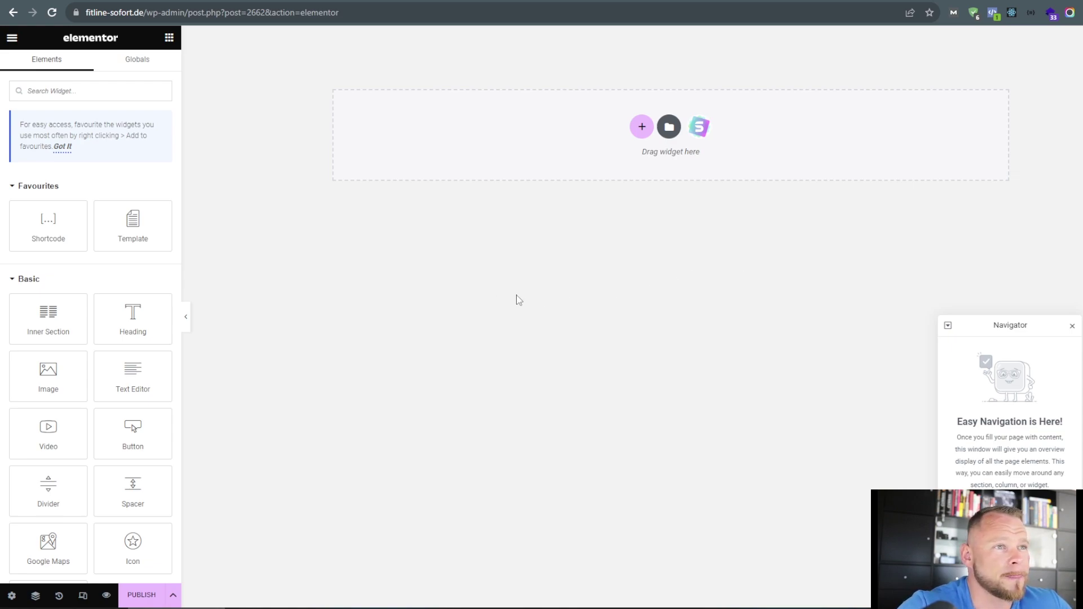
Add a single-column section to the blank page and show its style settings.
click(643, 127)
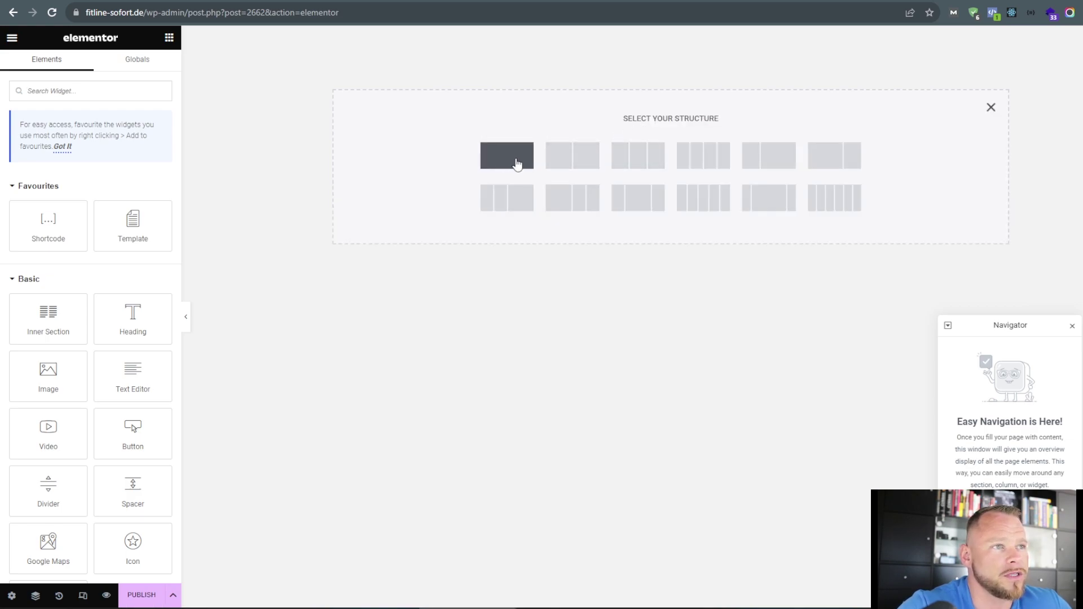
click(992, 105)
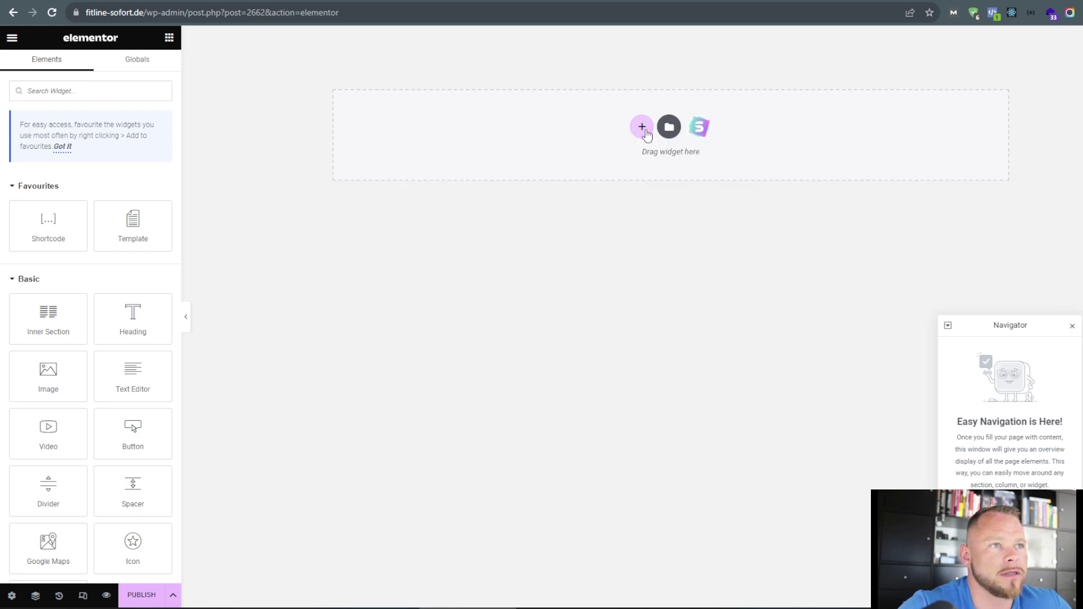
click(641, 126)
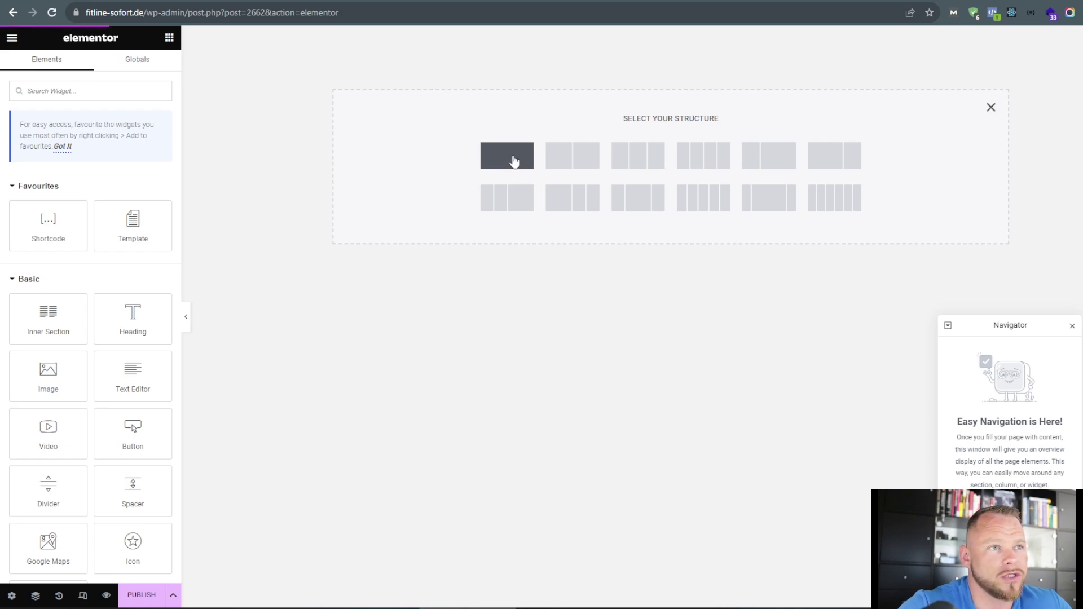
click(514, 160)
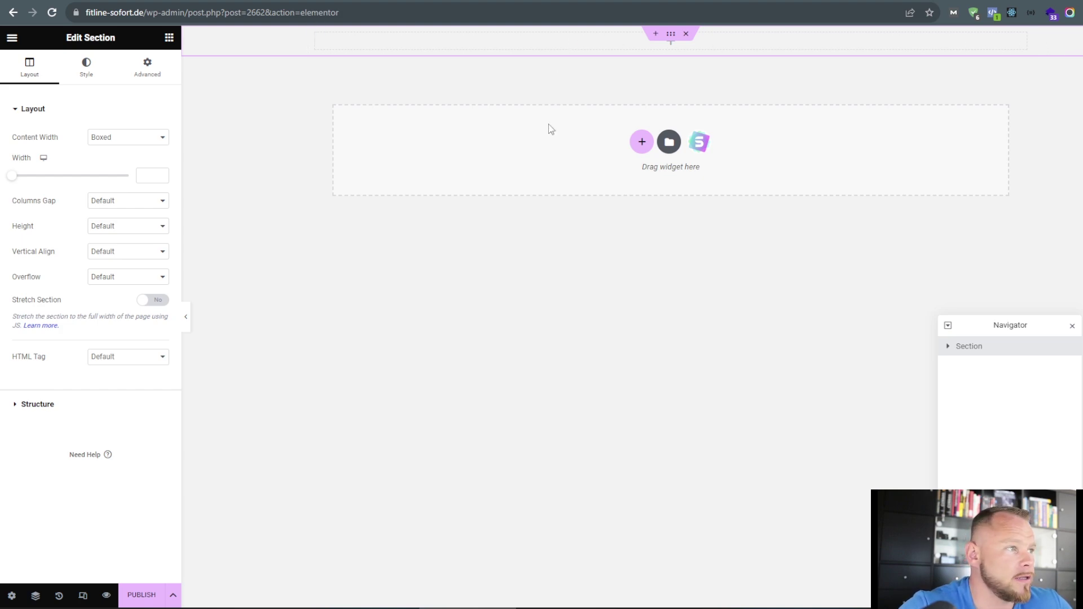
click(88, 79)
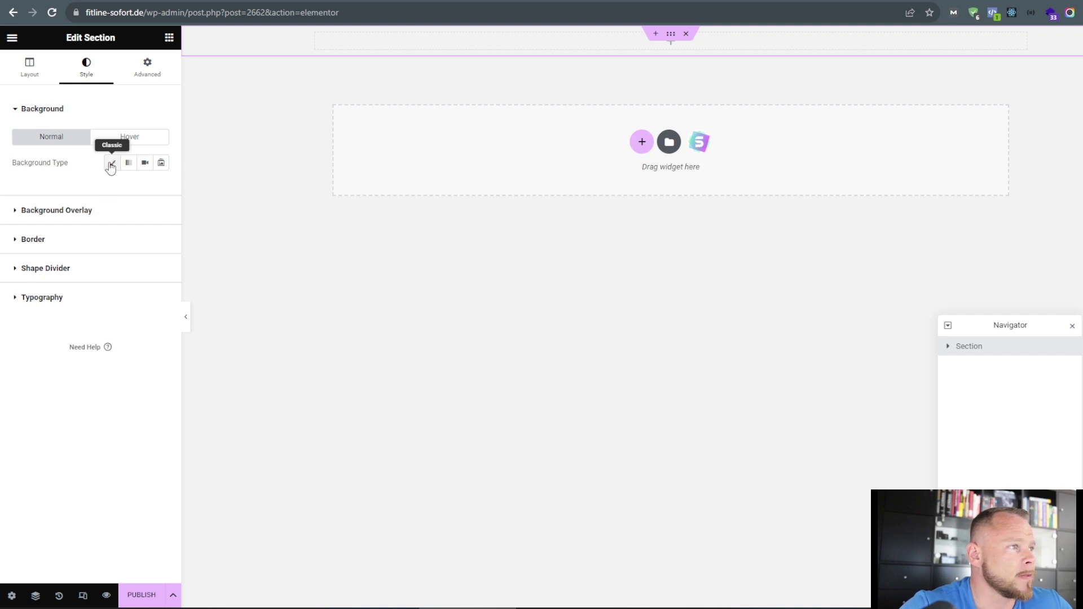
Set a classic section background using the photo of a hand writing beside a gavel.
click(114, 167)
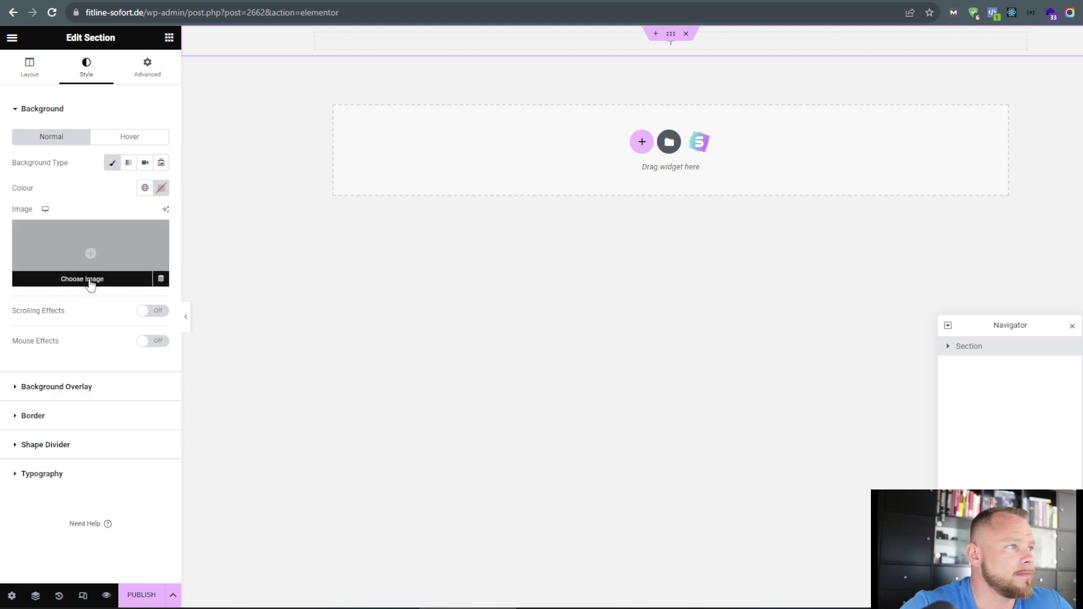
click(91, 253)
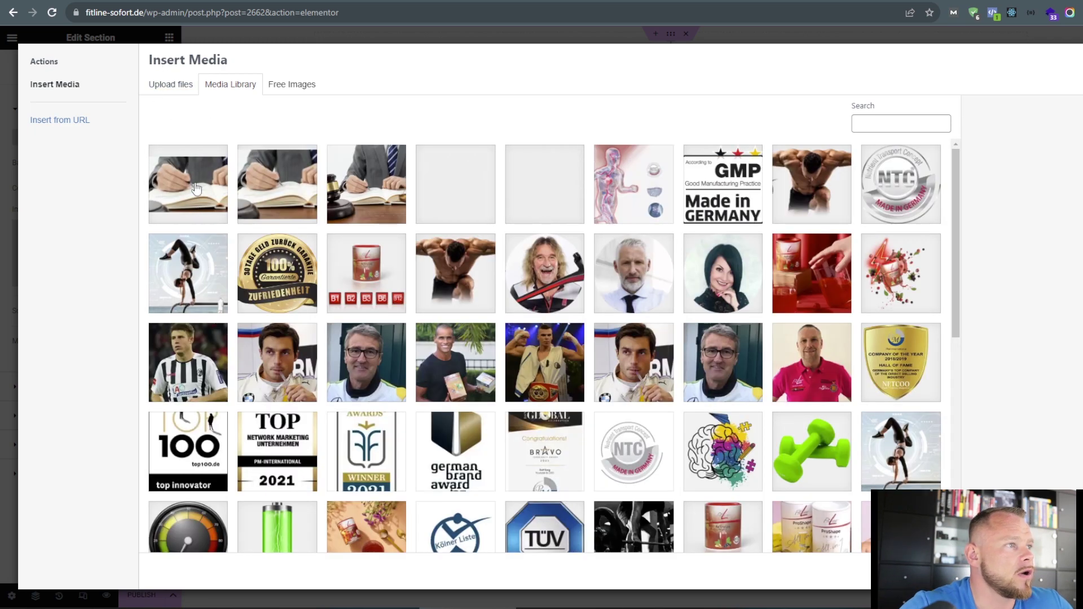
click(188, 184)
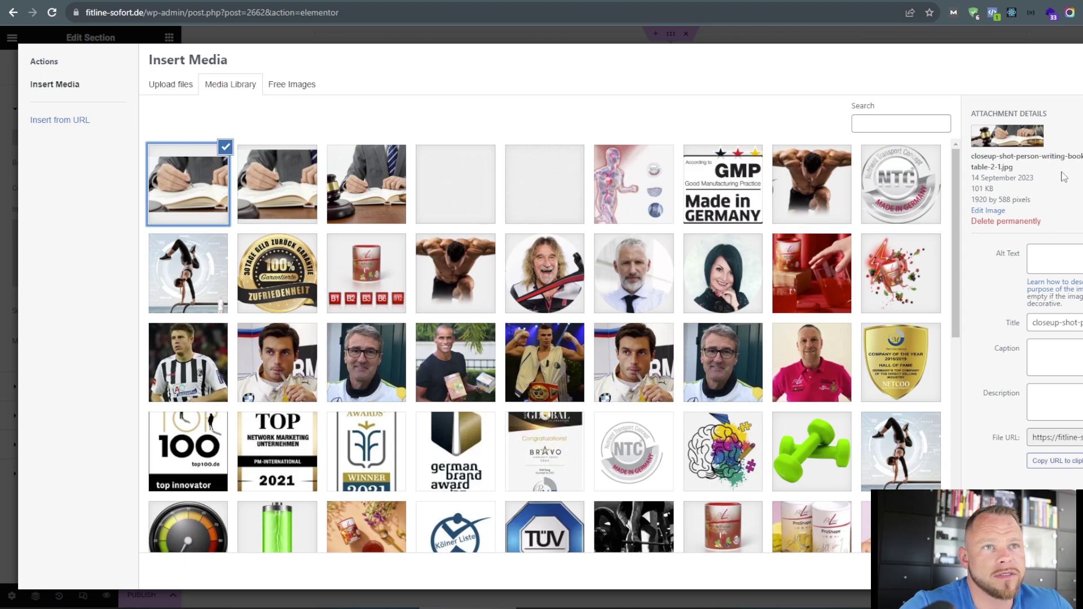
click(497, 1)
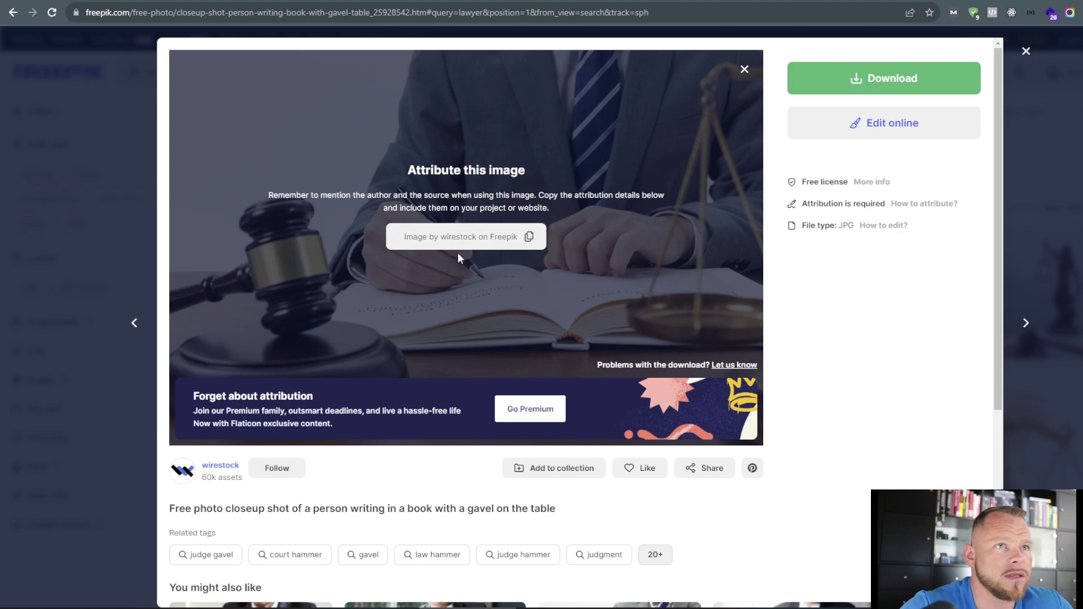
click(229, 1)
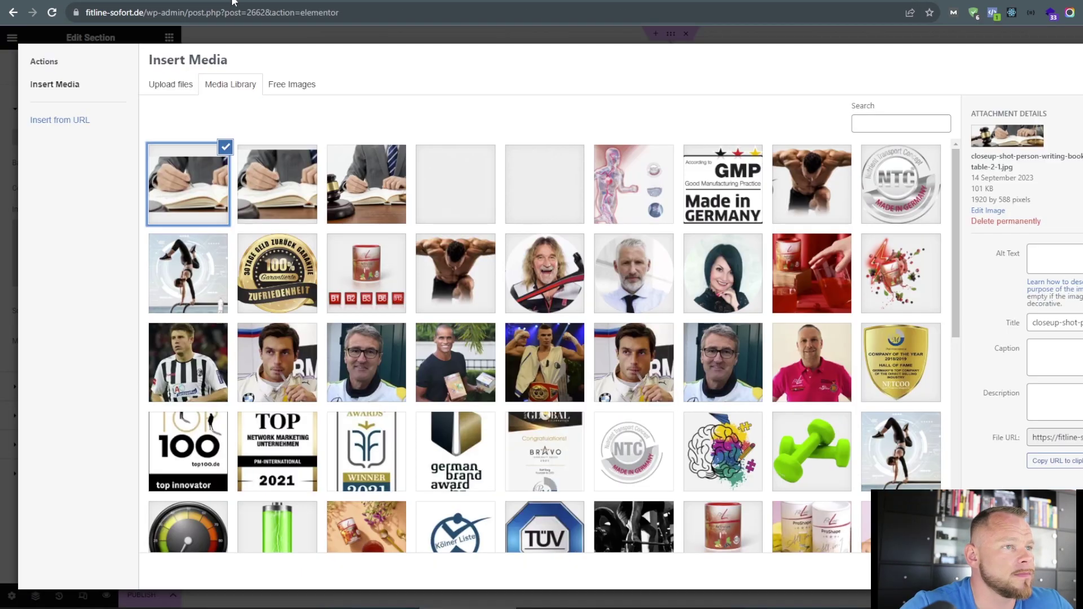
key(Escape)
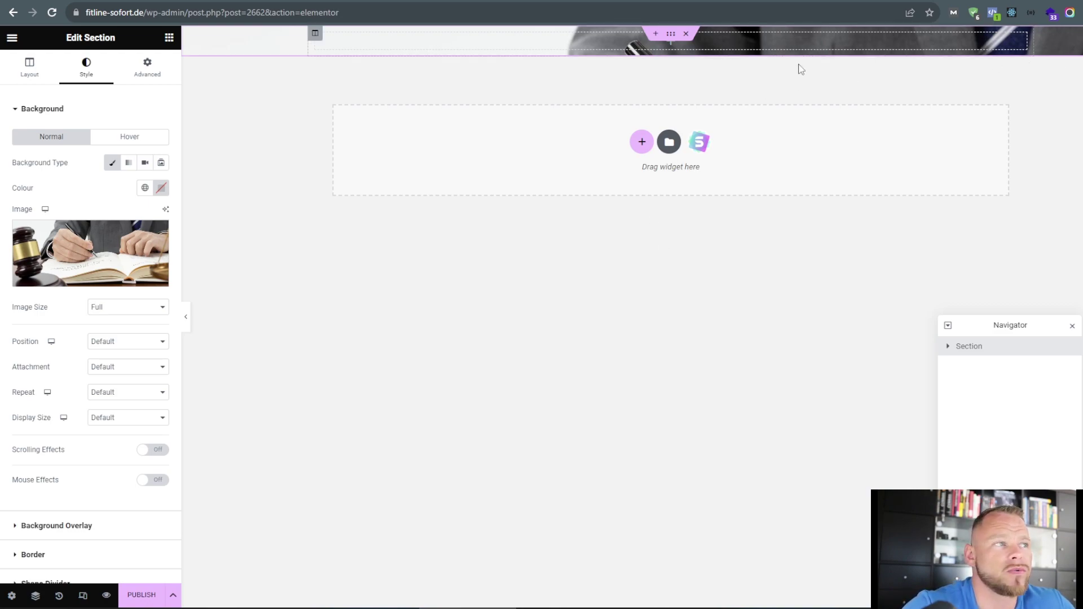
click(30, 73)
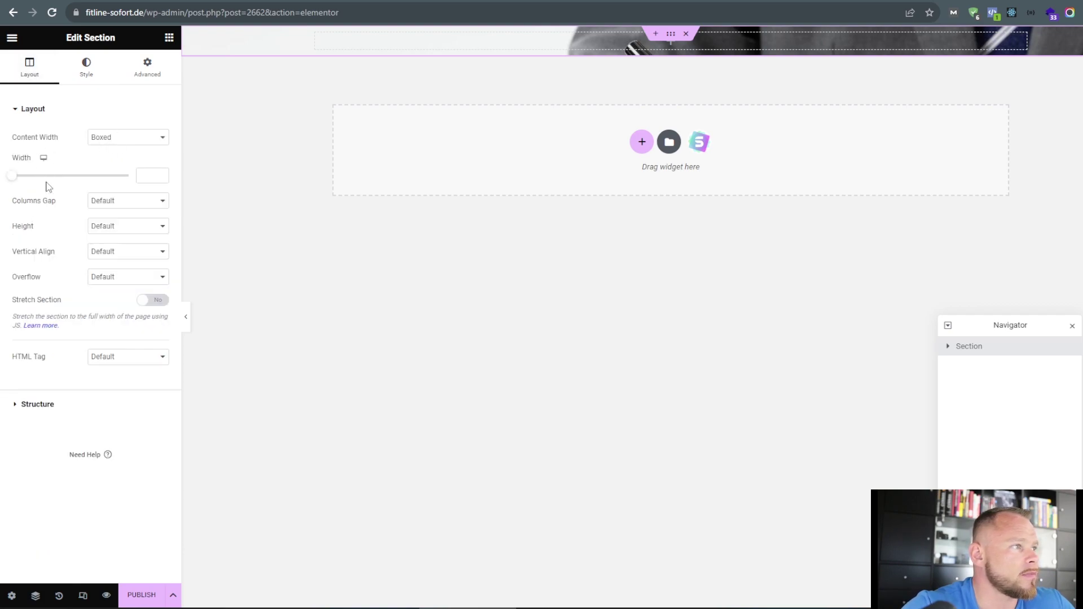
Give the hero section a 400 px minimum height and publish the page.
click(124, 229)
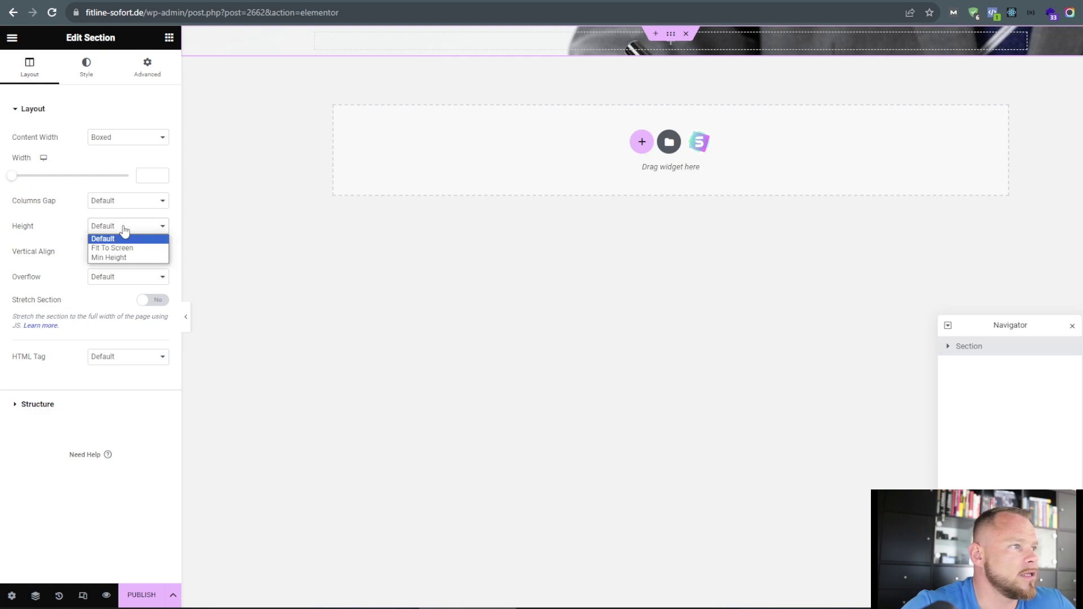
click(118, 259)
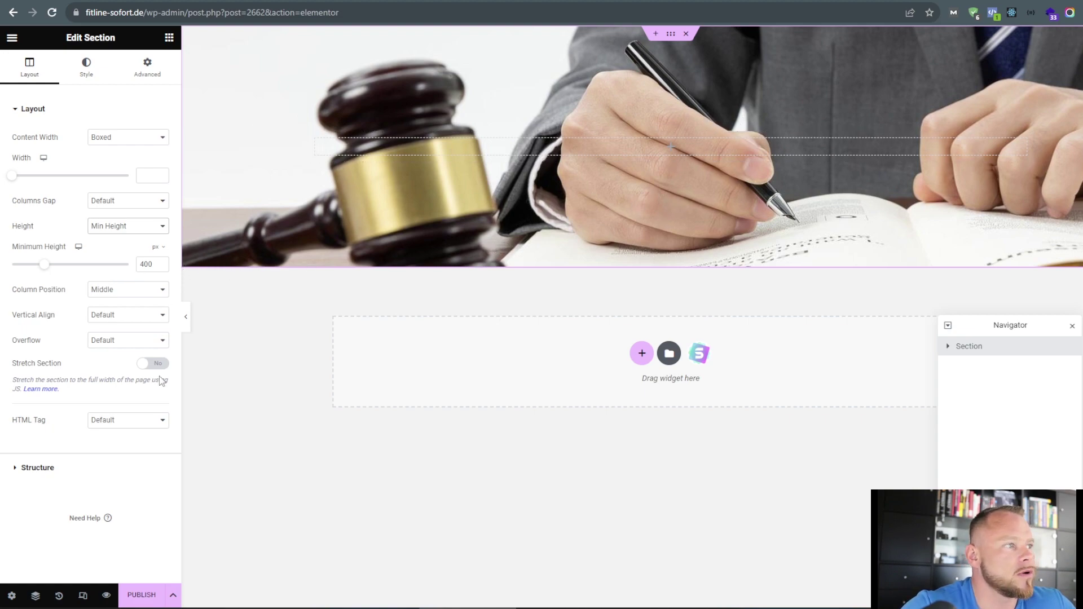
click(141, 595)
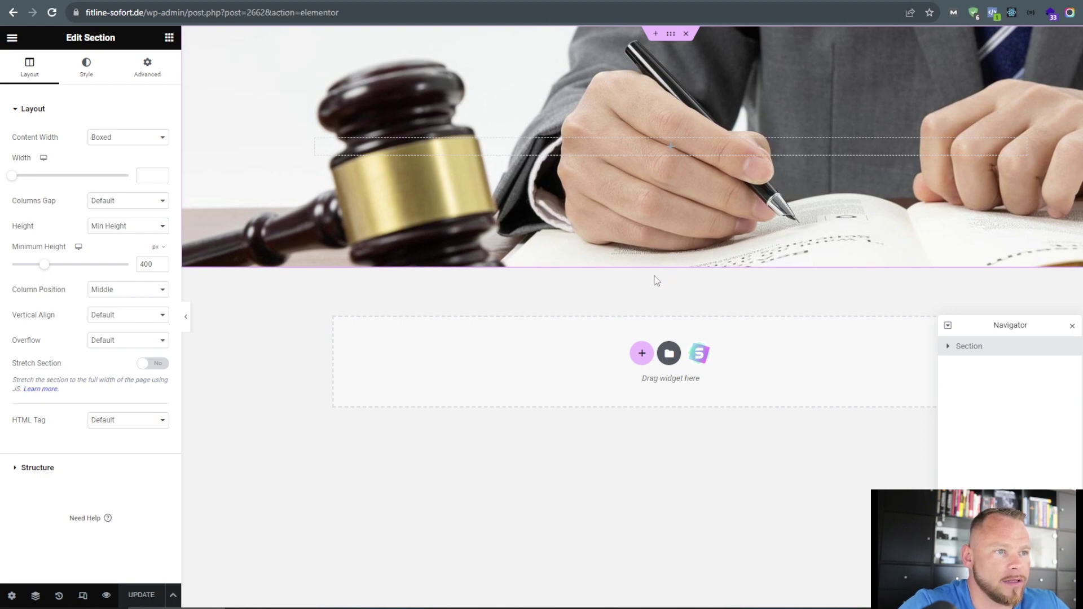
Add a one-column section below the hero and drop a two-column Inner Section into it.
click(642, 356)
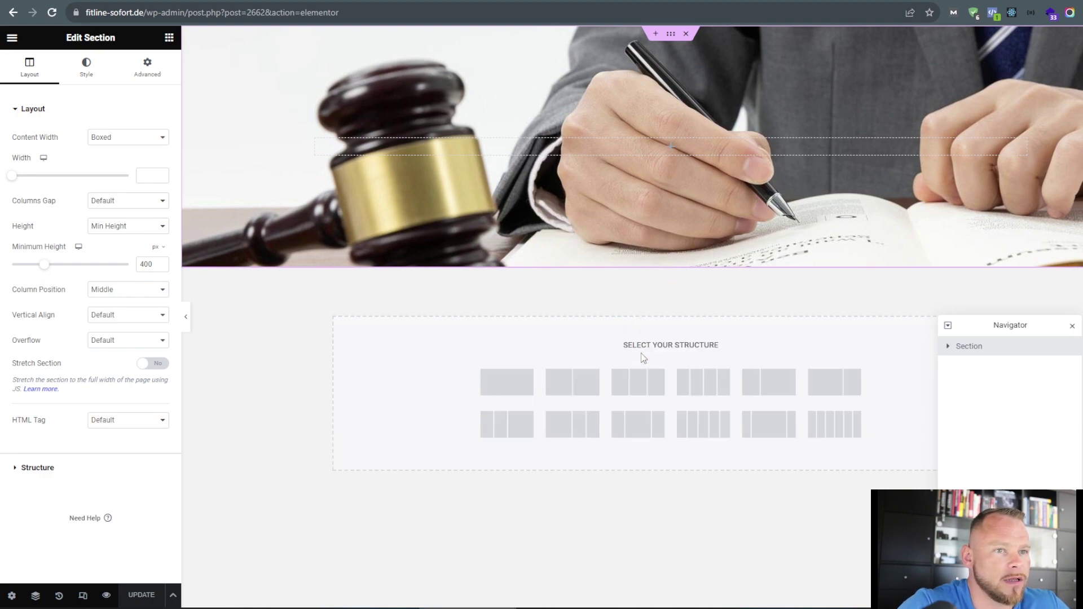
click(510, 389)
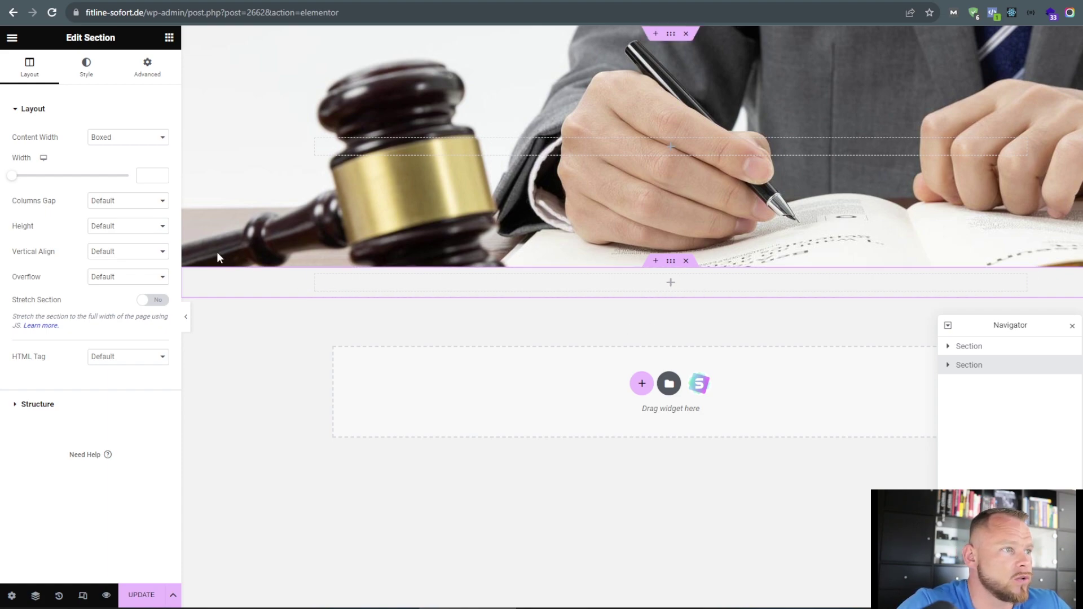
click(170, 38)
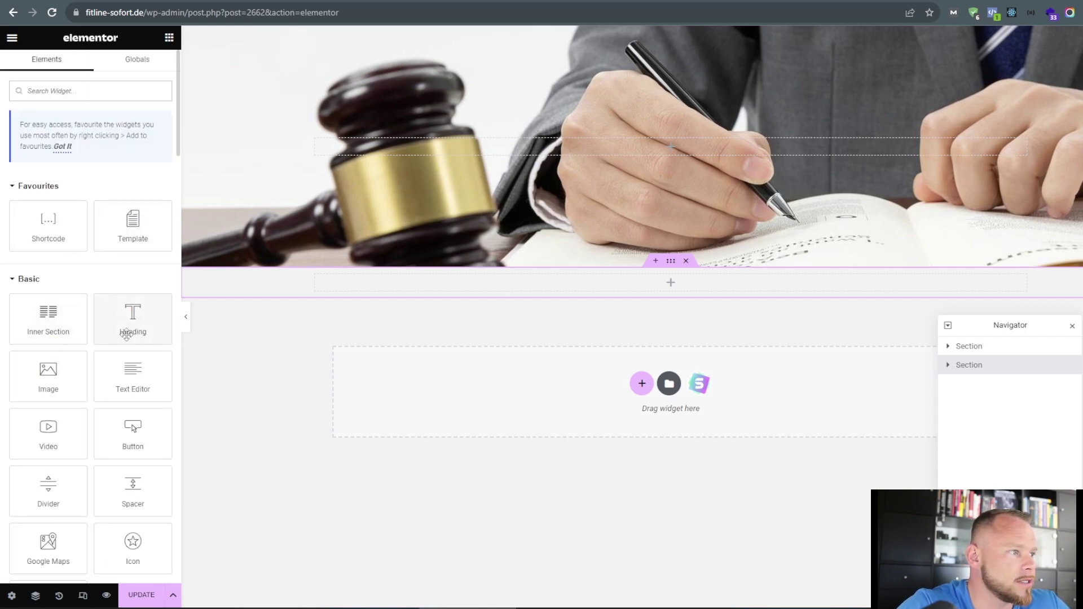
scroll(65, 287, down, 3)
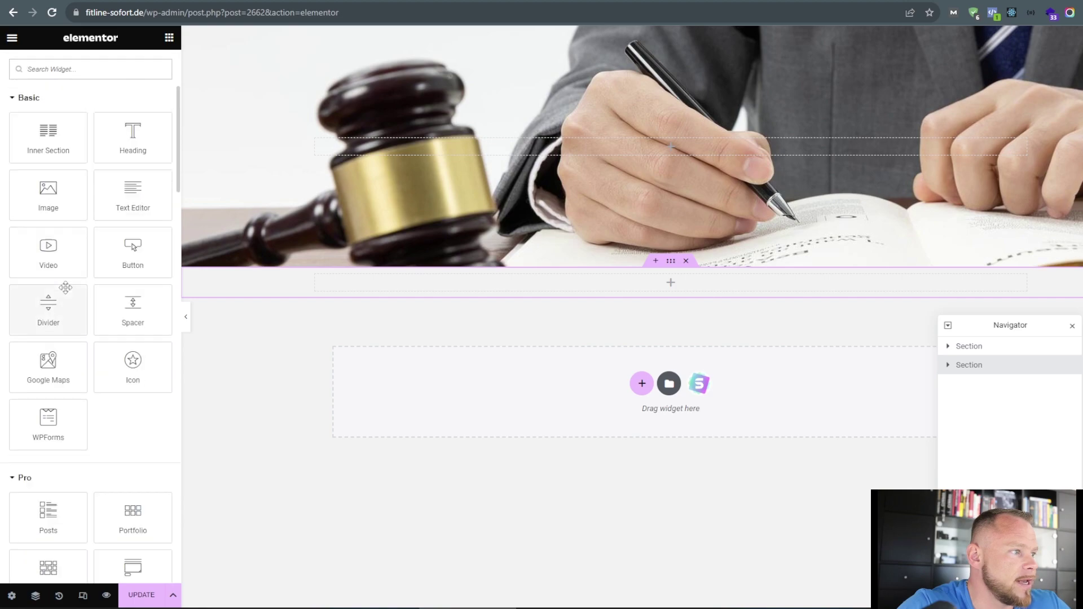
scroll(66, 289, up, 1)
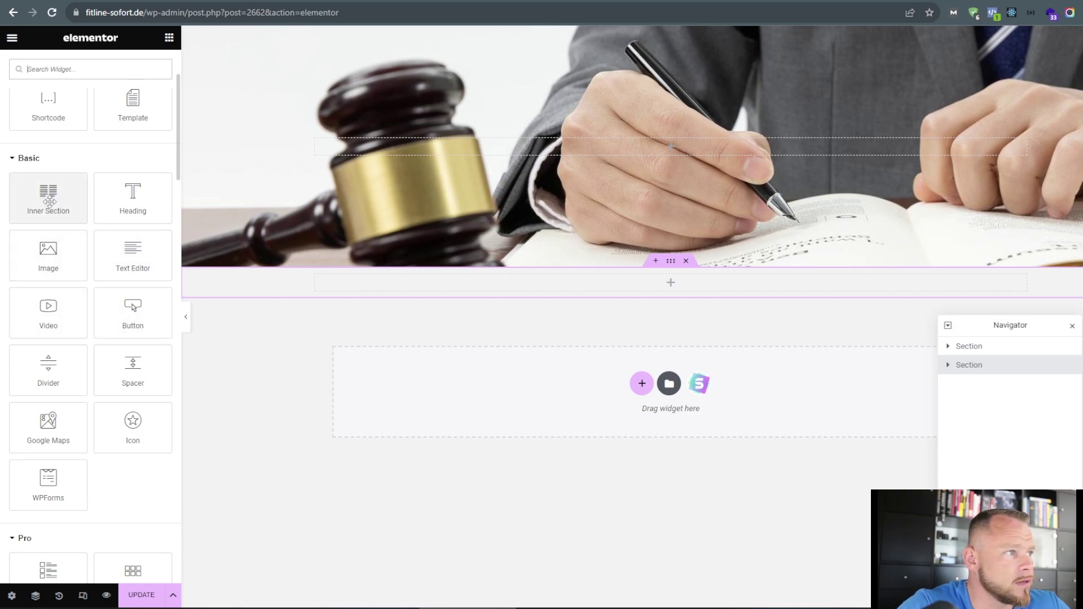
drag(56, 201, 664, 288)
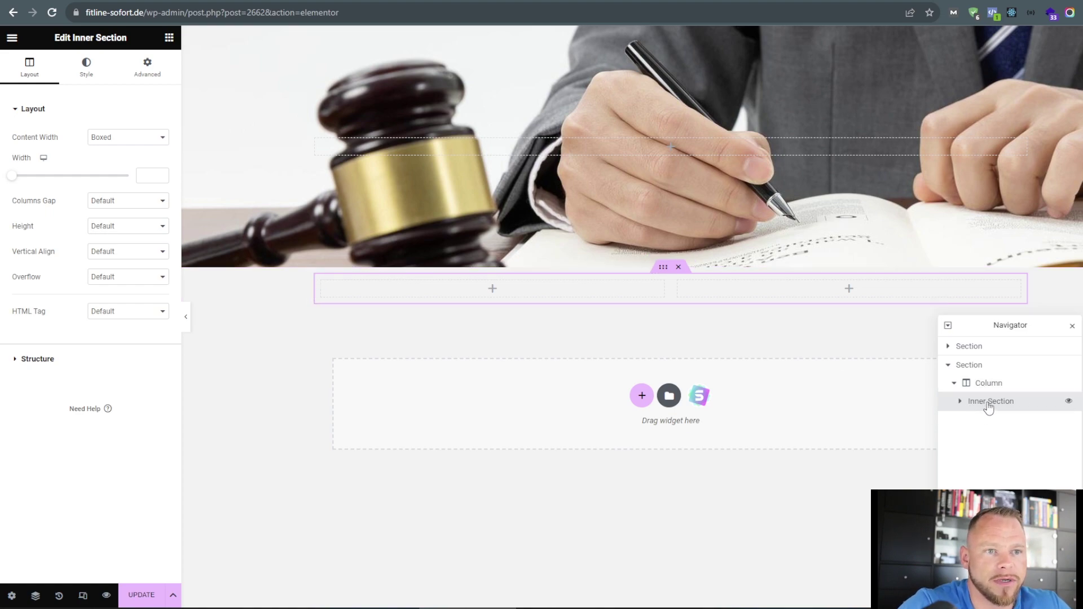
click(989, 383)
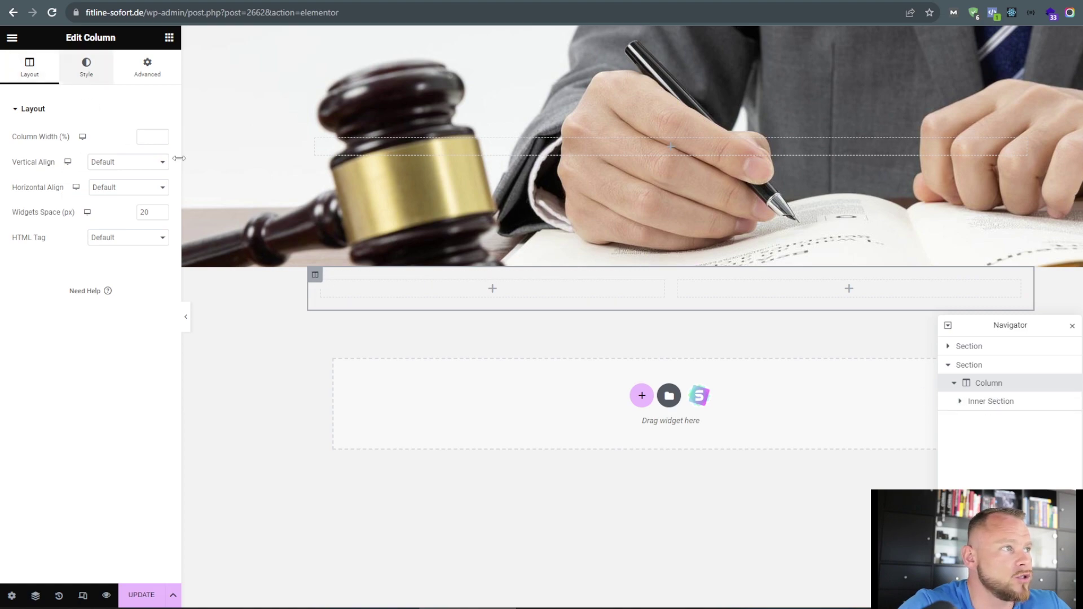
Give the inner section a gradient background with the pink colour removed and black at low opacity.
click(987, 402)
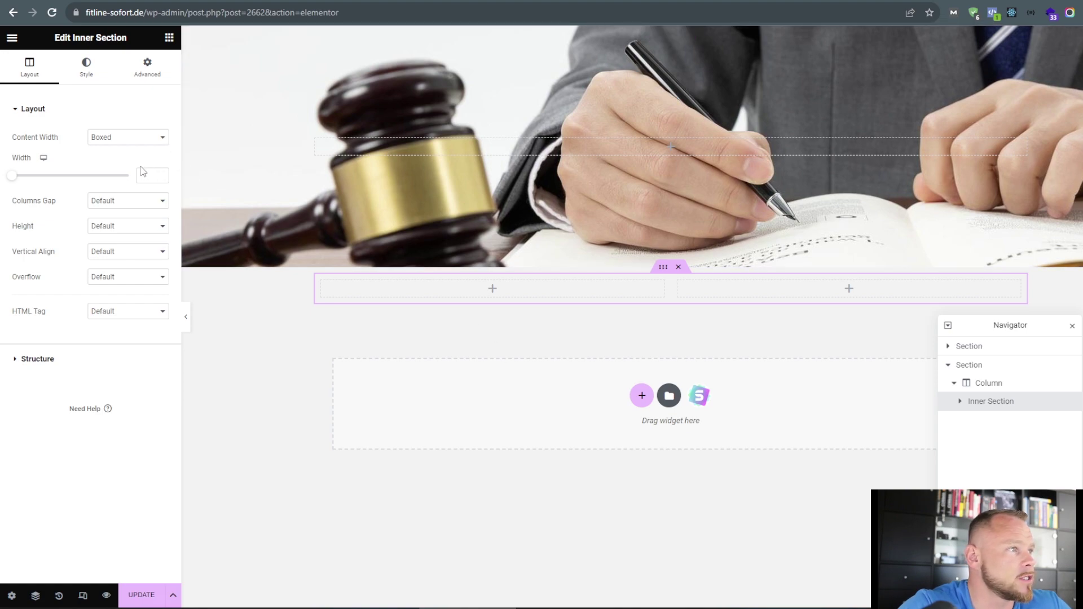
click(86, 70)
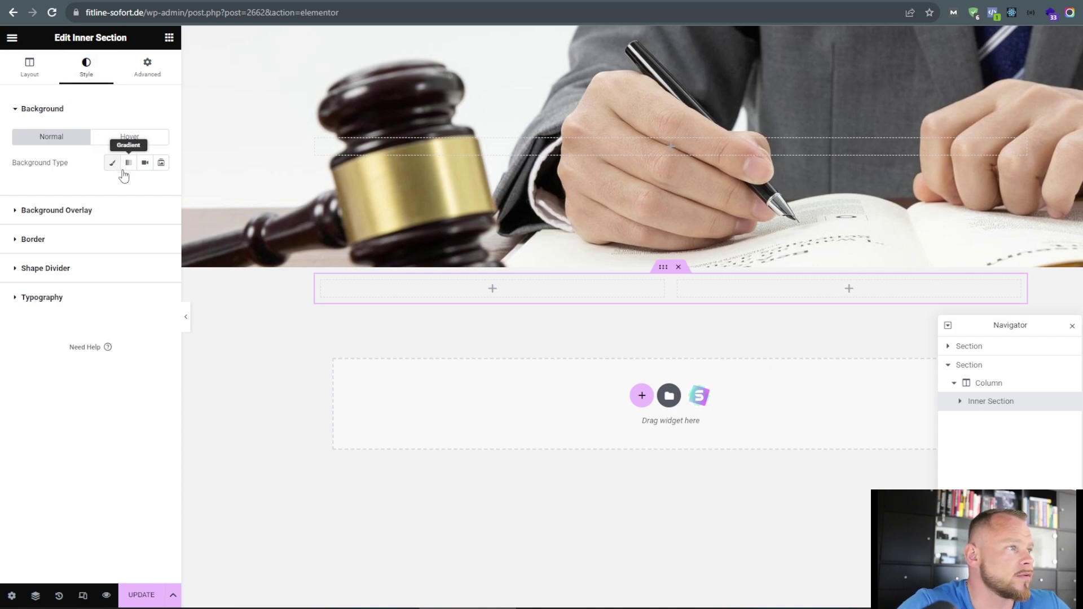
click(128, 165)
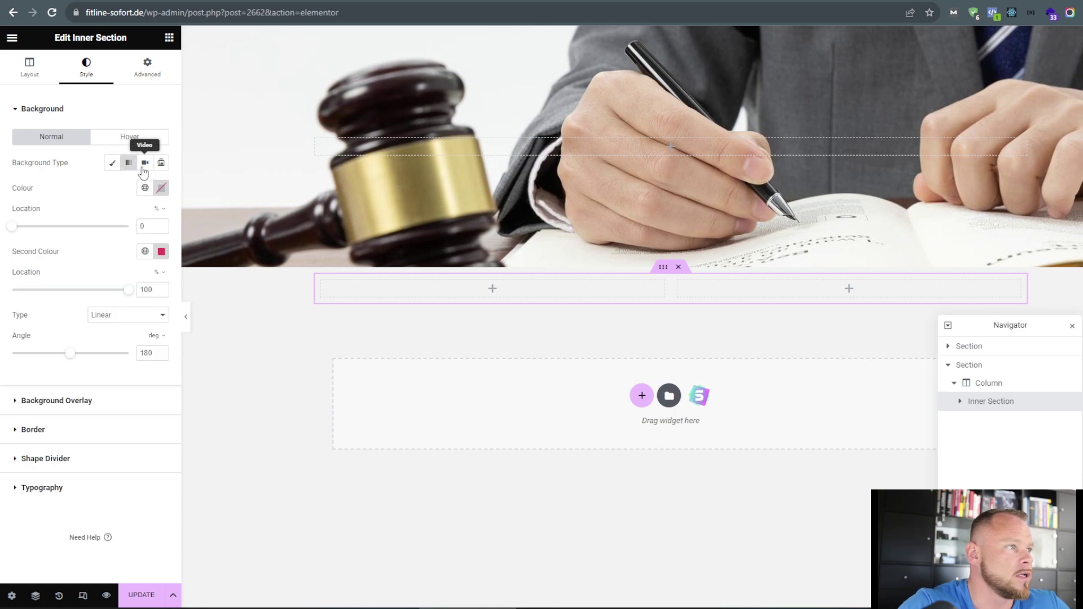
click(162, 255)
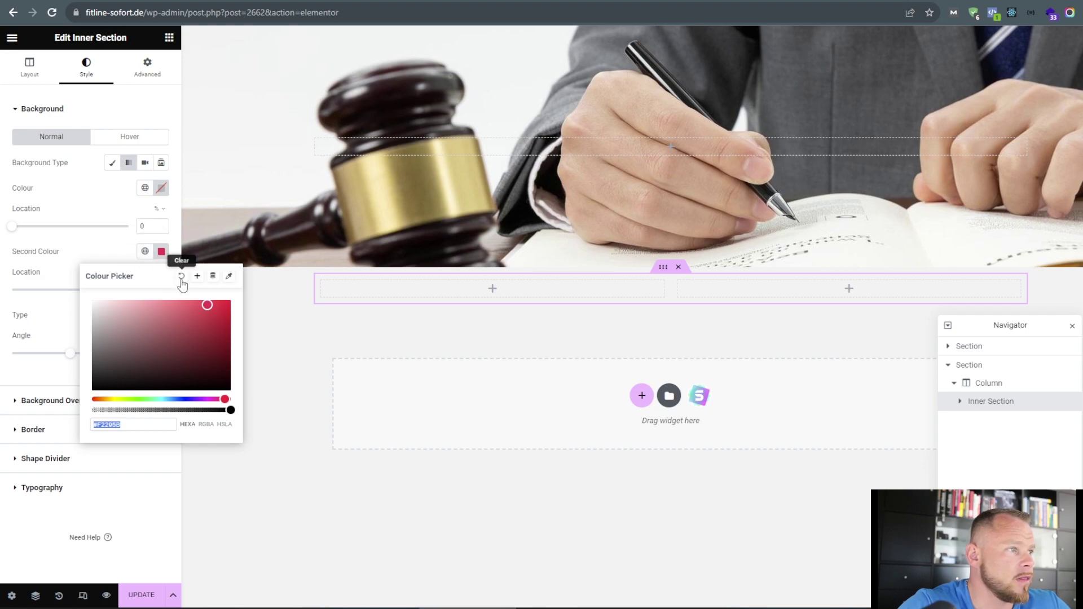
click(182, 280)
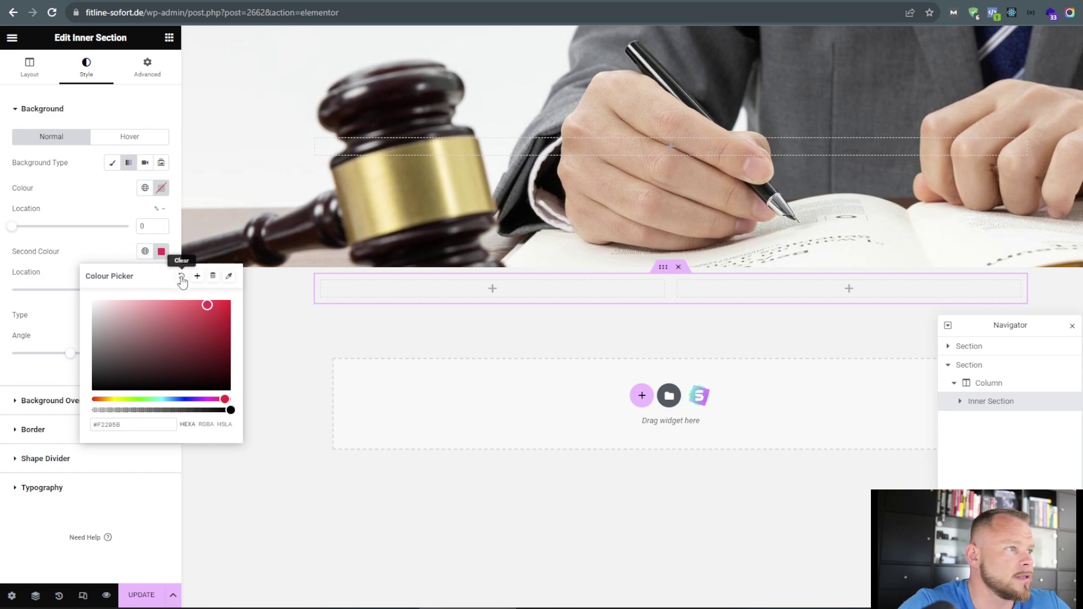
click(162, 188)
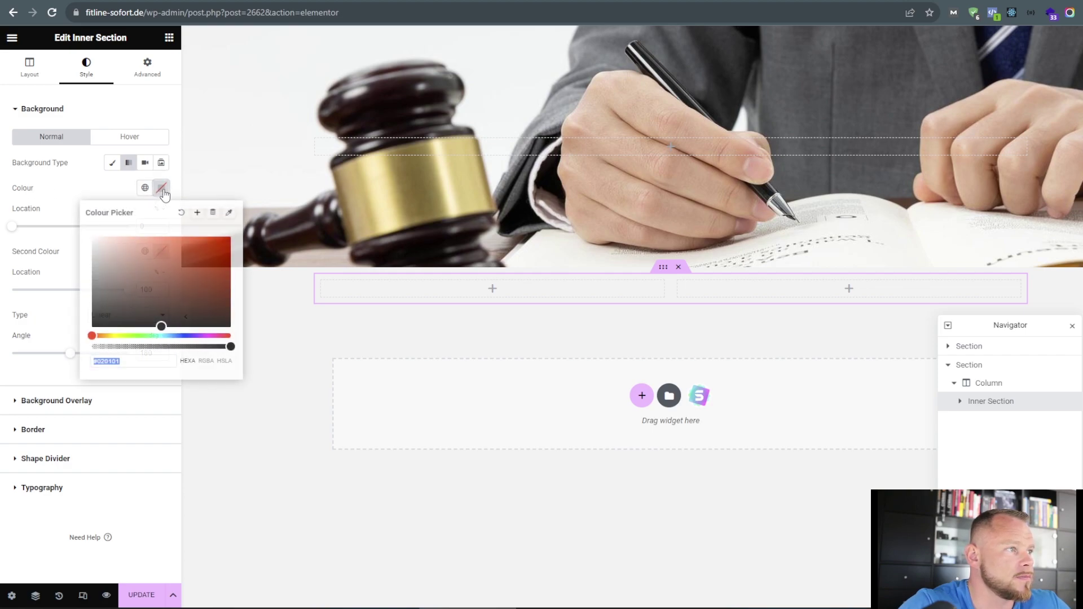
drag(140, 305, 94, 327)
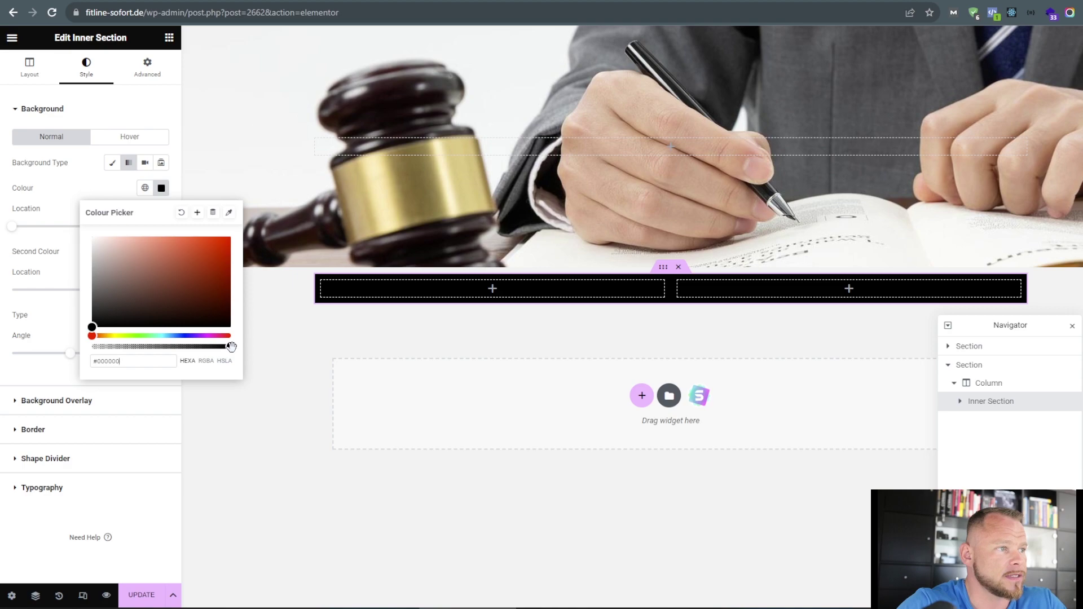
drag(232, 347, 122, 347)
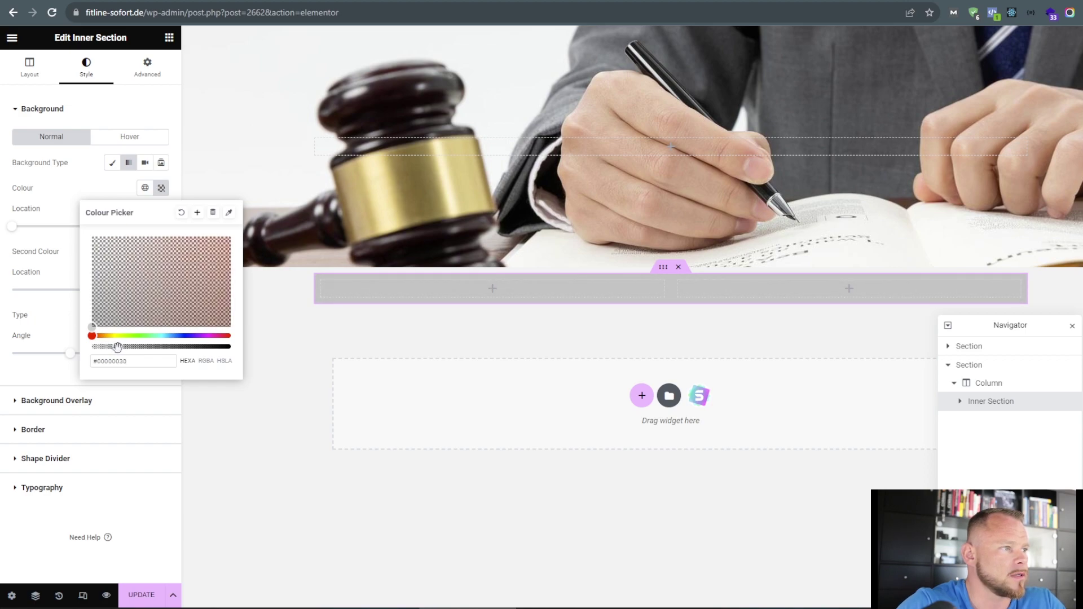
click(162, 190)
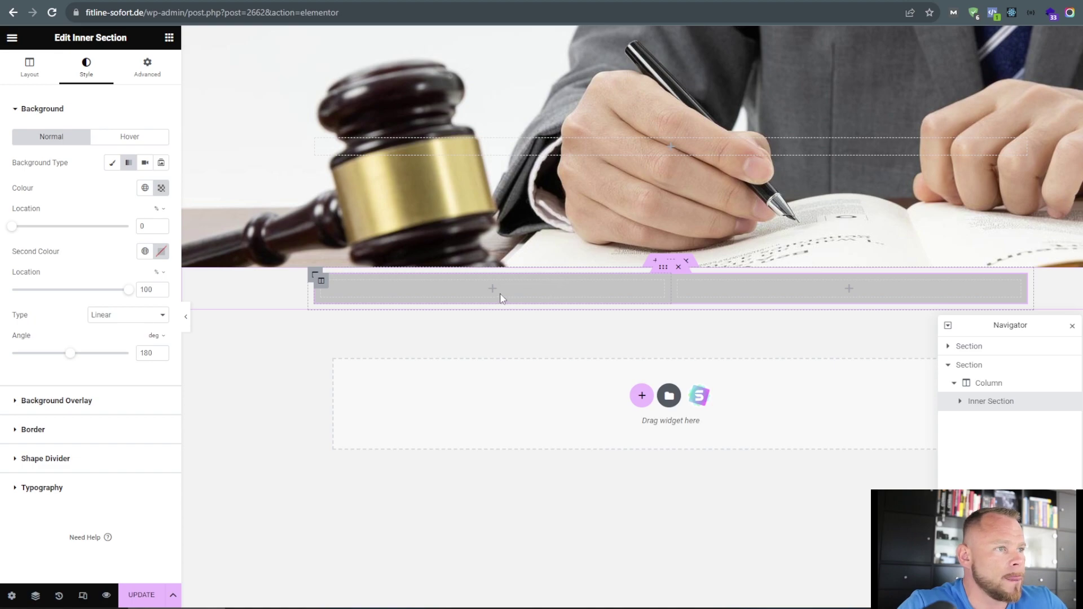
Add an H3 Heading widget to the inner section's left column.
click(169, 44)
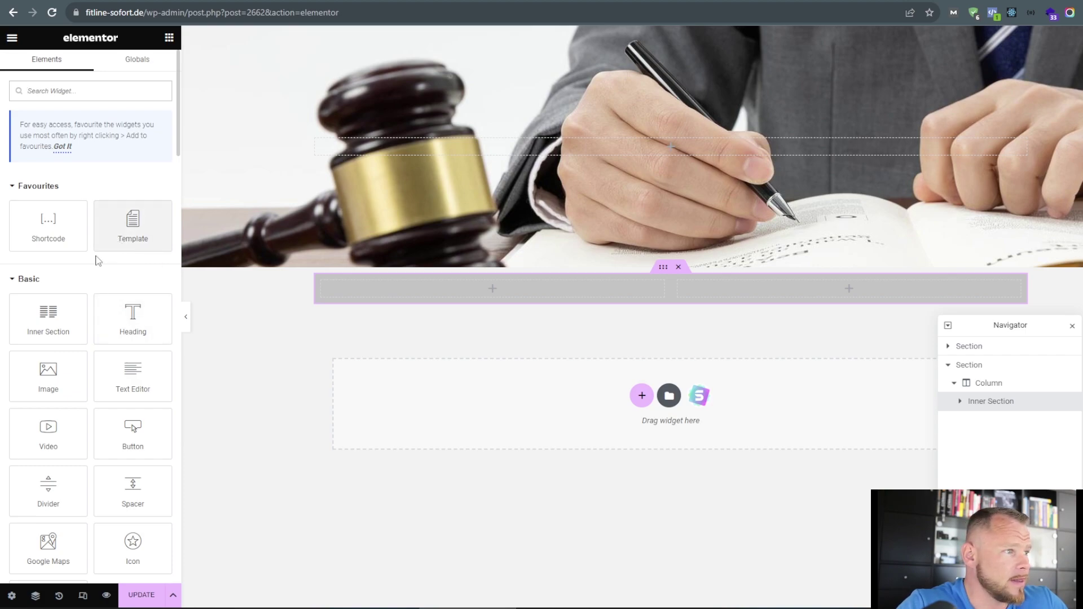
drag(136, 332, 492, 292)
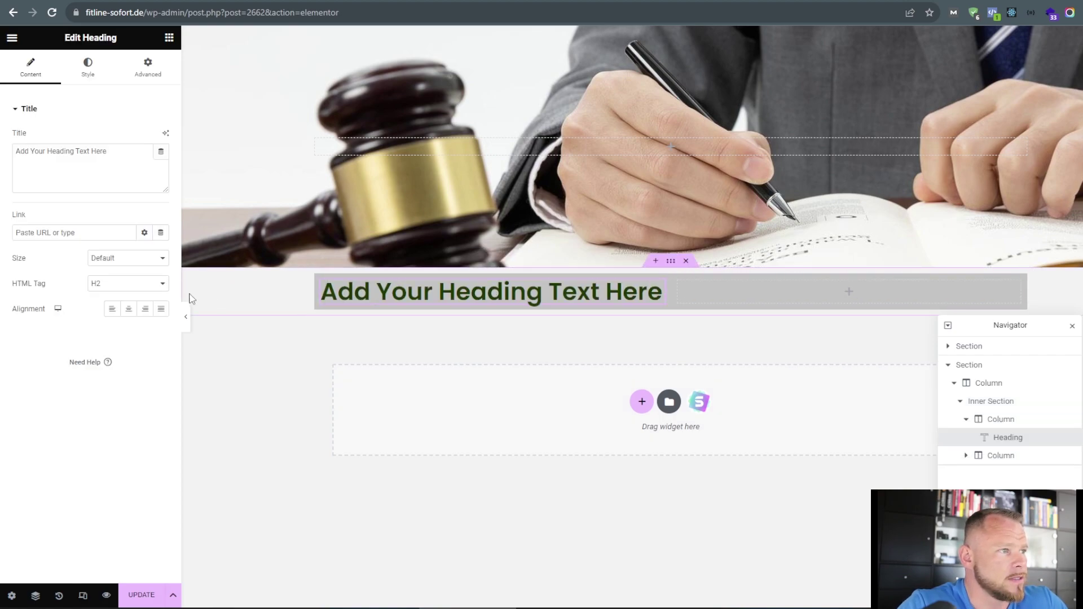
click(138, 285)
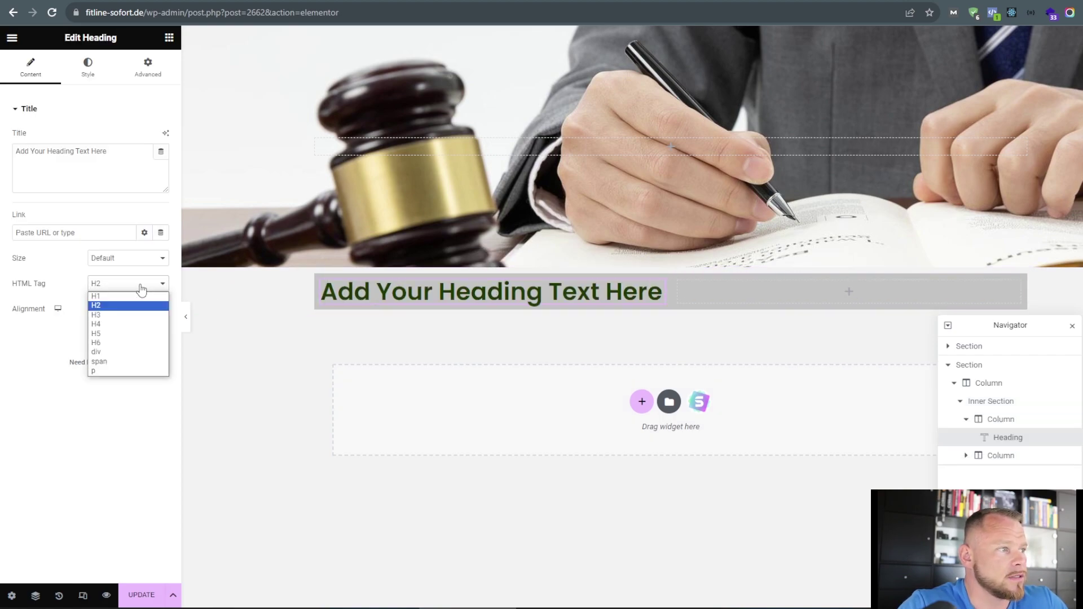
click(114, 316)
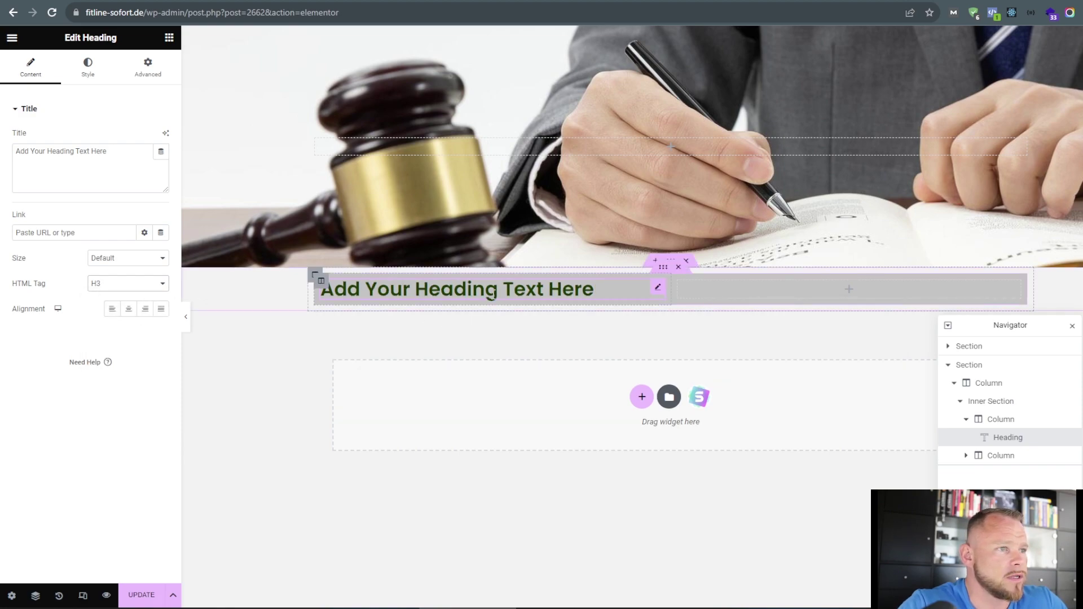
click(492, 294)
key(shift+Left)
key(shift+Left)
key(shift+Left)
key(shift+Left)
key(shift+Left)
key(shift+Left)
key(shift+Left)
key(shift+Left)
key(shift+Left)
key(shift+Left)
key(shift+Left)
key(shift+Left)
key(shift+Left)
key(shift+Left)
key(shift+Left)
key(shift+Left)
key(shift+Left)
key(shift+Left)
key(shift+Left)
key(shift+Left)
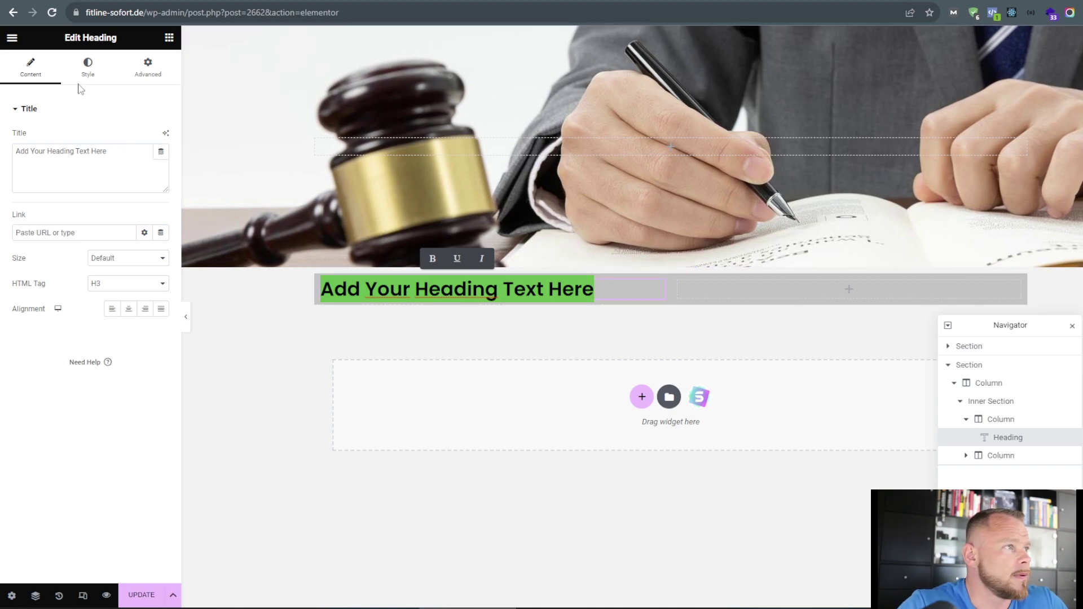
Colour the heading #FFFFFF and paste 'What you will see in my webinar...' as its text.
click(87, 67)
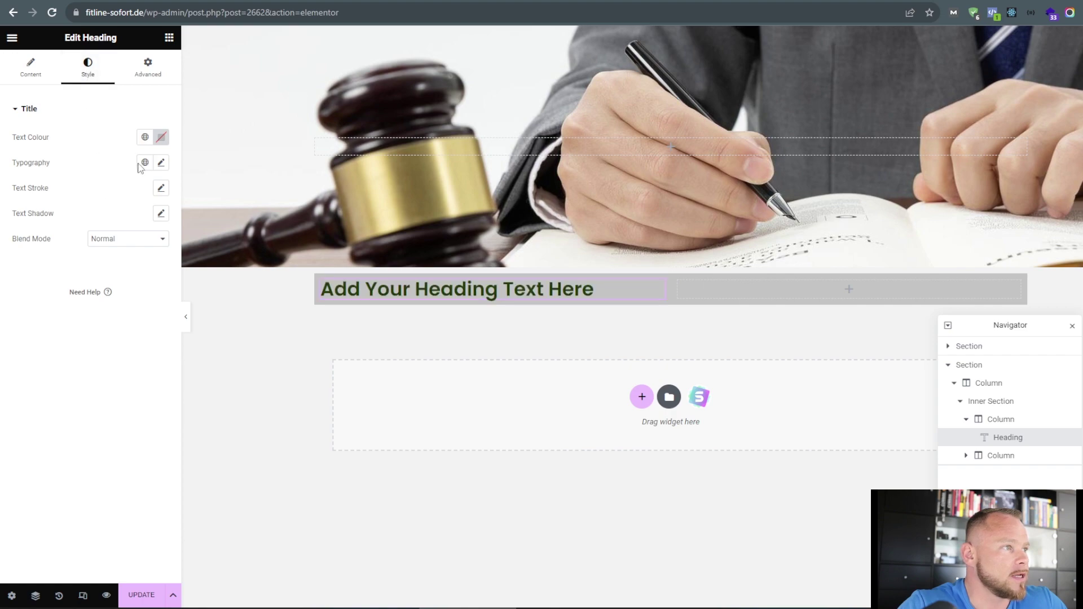
click(162, 140)
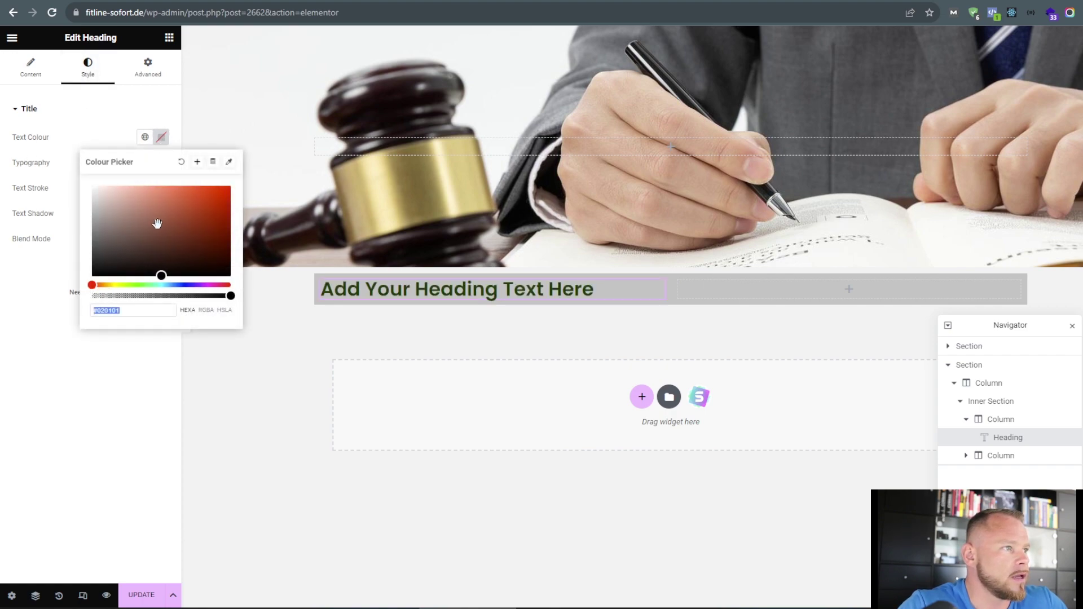
text(#FFFFFF)
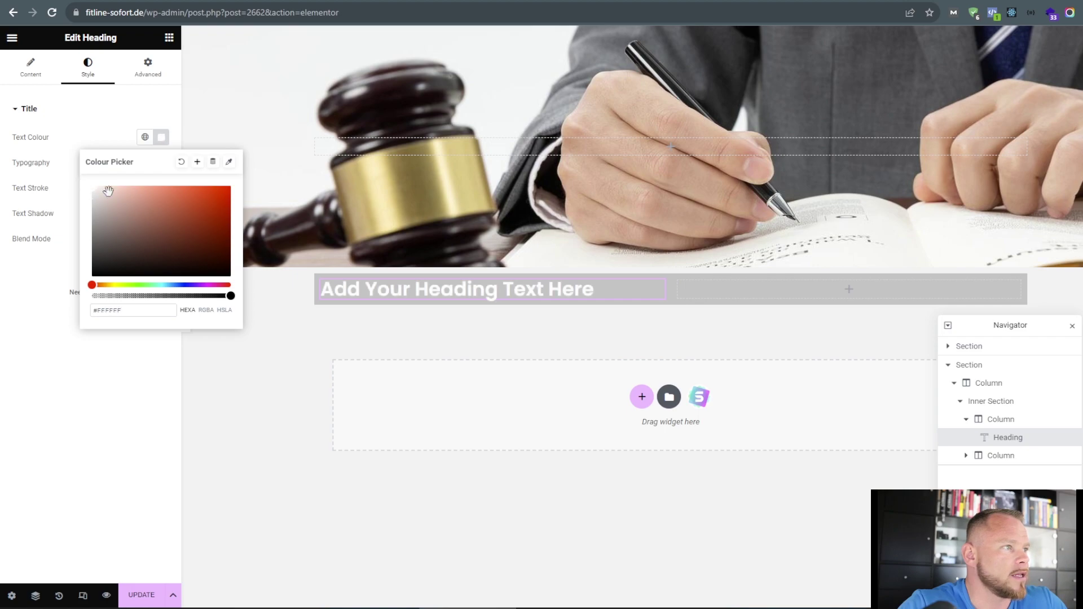
click(162, 139)
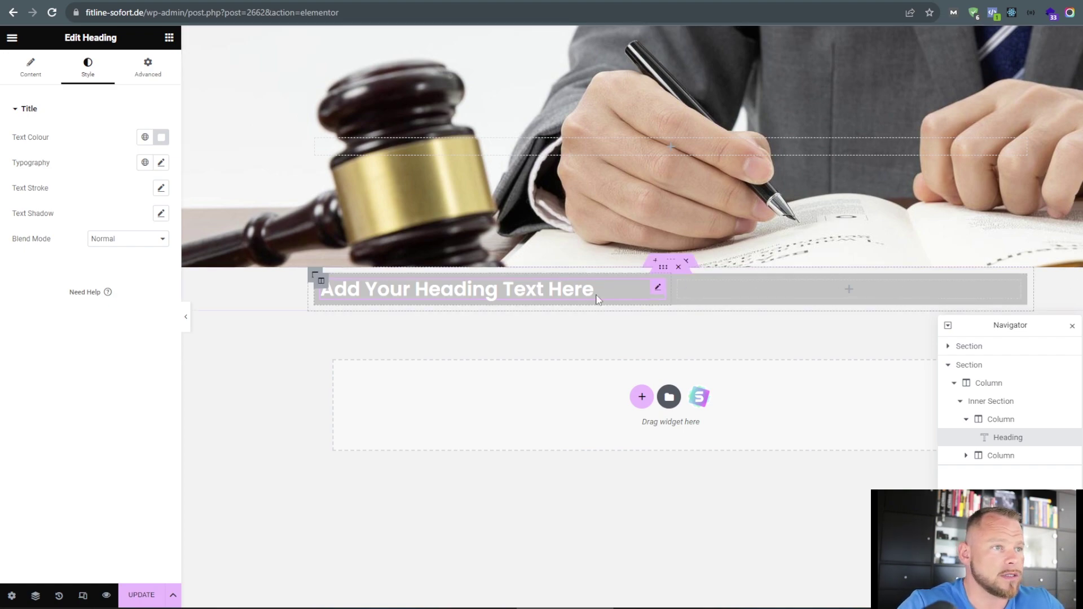
drag(598, 299, 325, 292)
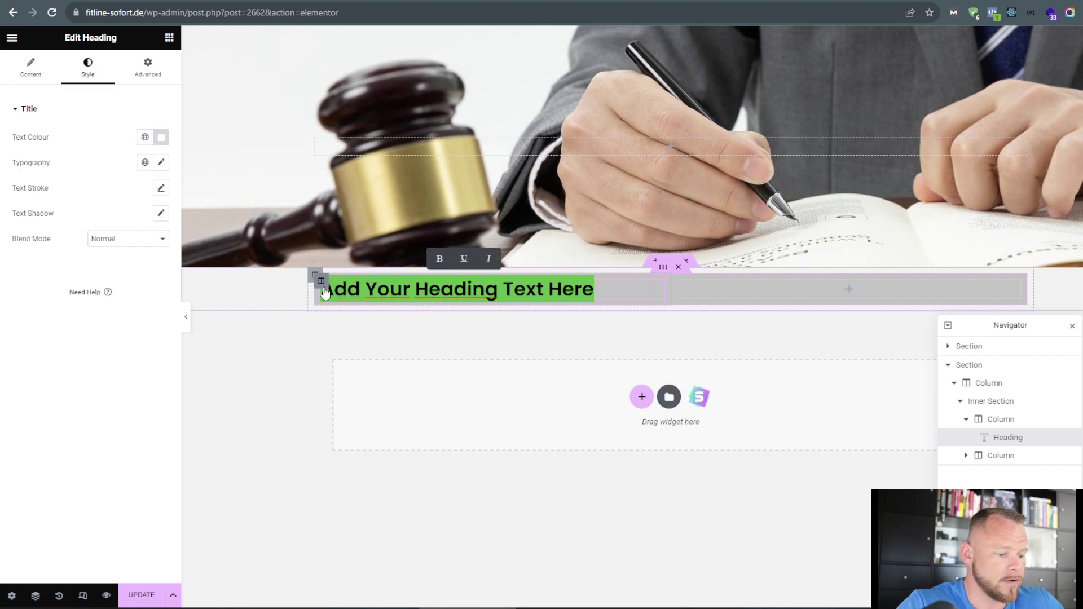
text(What you will see in my webinar...)
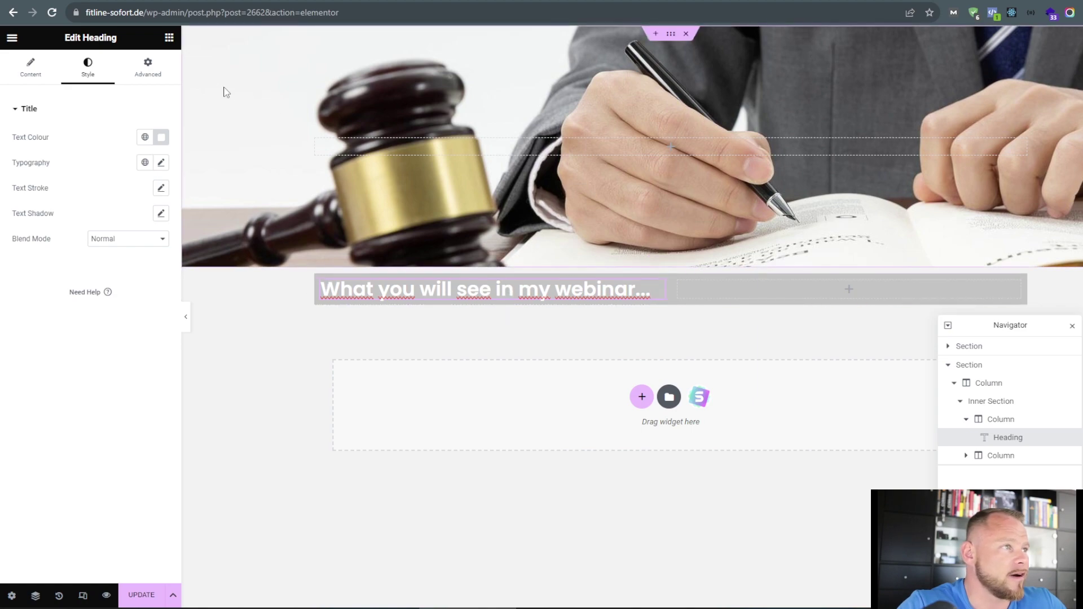
click(168, 39)
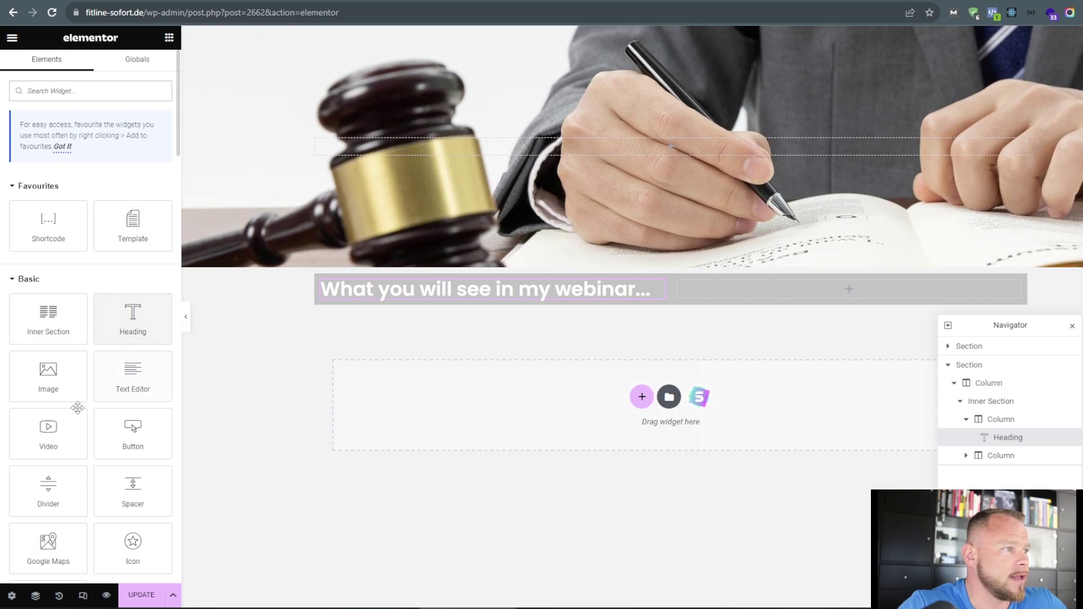
Place a Video widget with the YouTube placeholder beneath the webinar heading.
drag(55, 447, 505, 300)
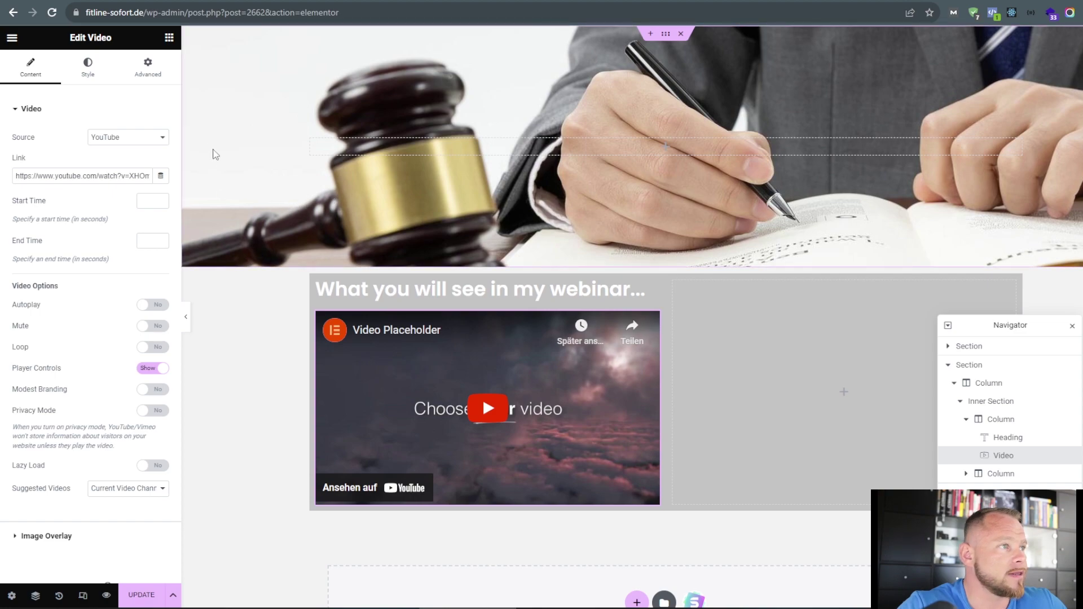
click(169, 38)
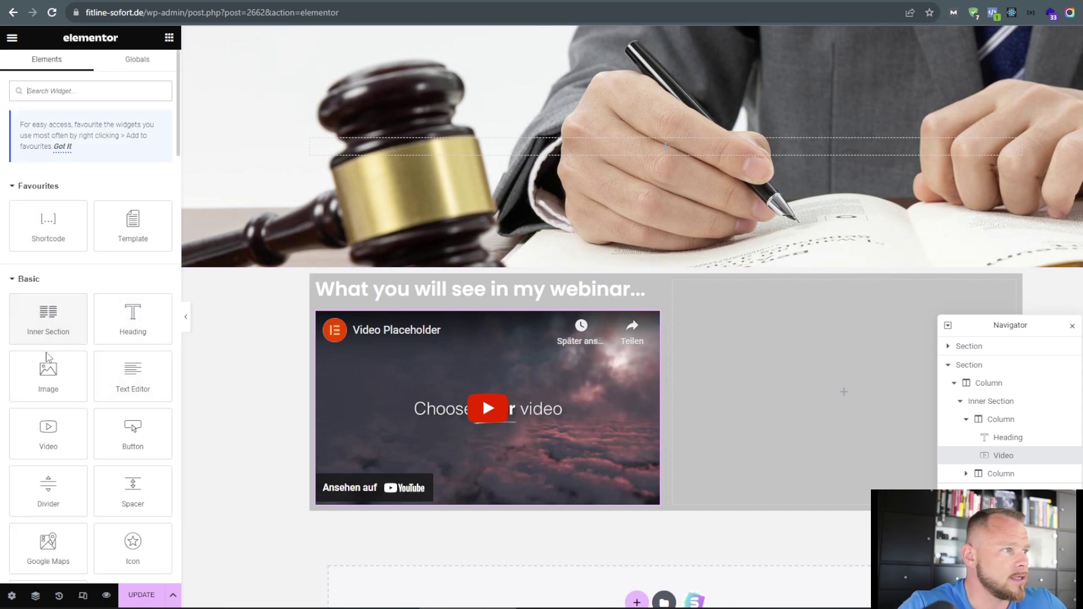
Add a Text Editor below the video and paste the webinar description, registration invitation and sign-off.
drag(134, 379, 496, 507)
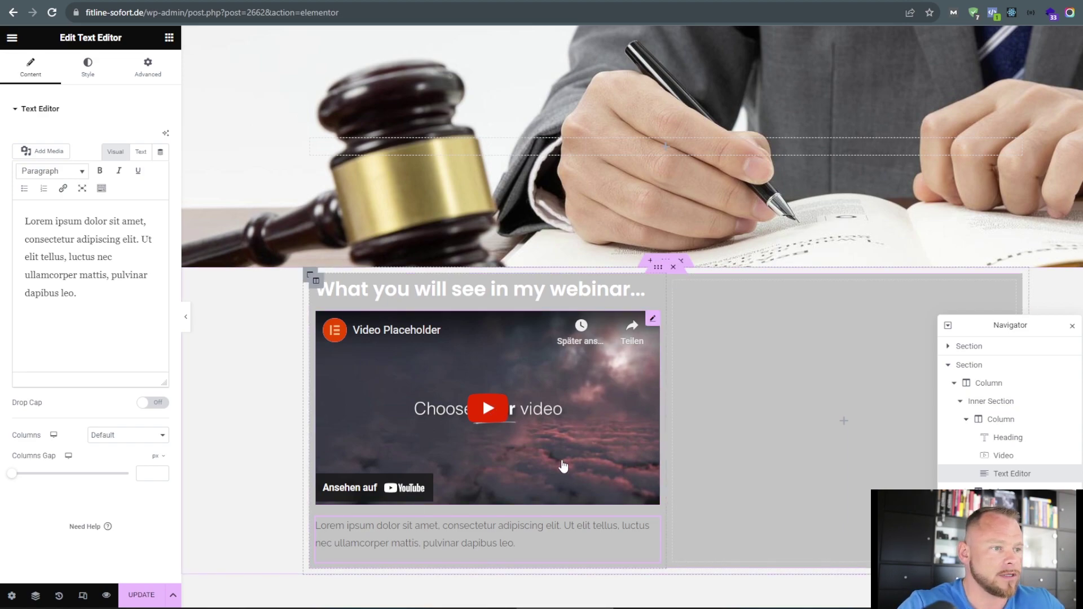
click(545, 555)
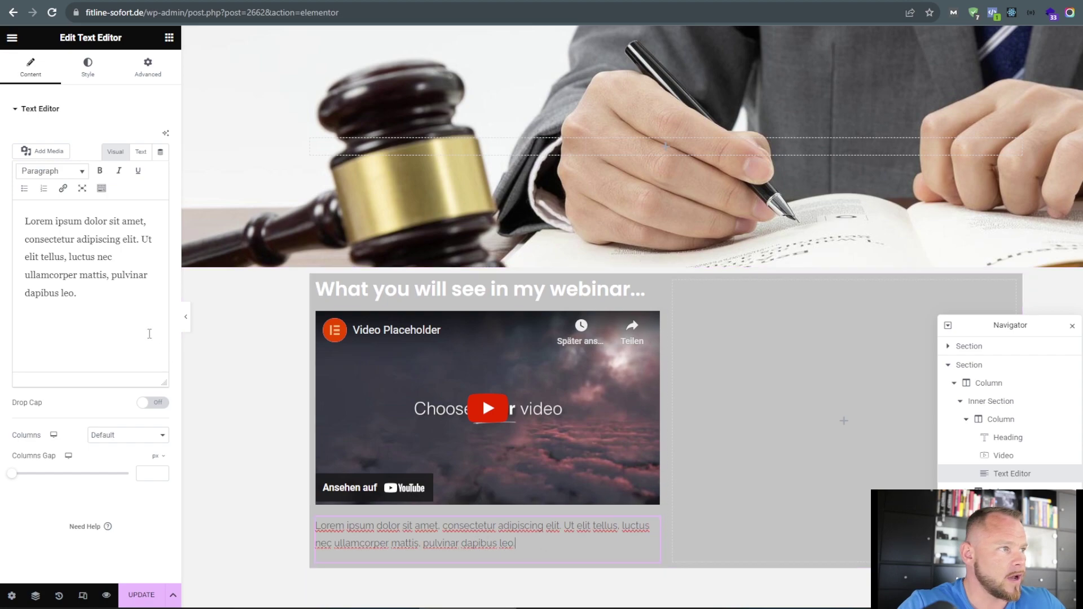
drag(98, 300, 23, 217)
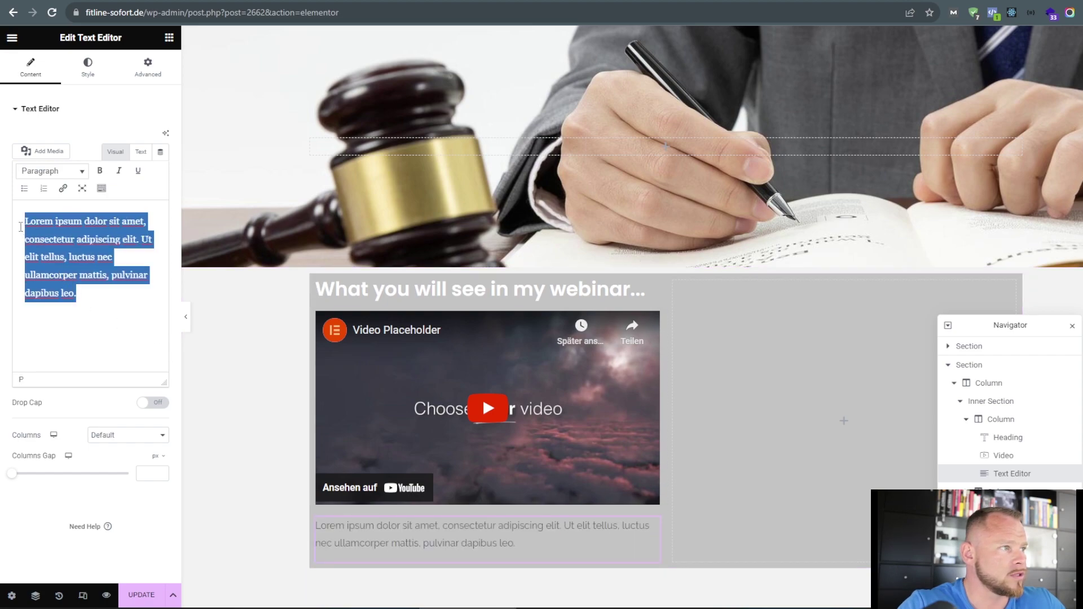
drag(537, 544, 445, 543)
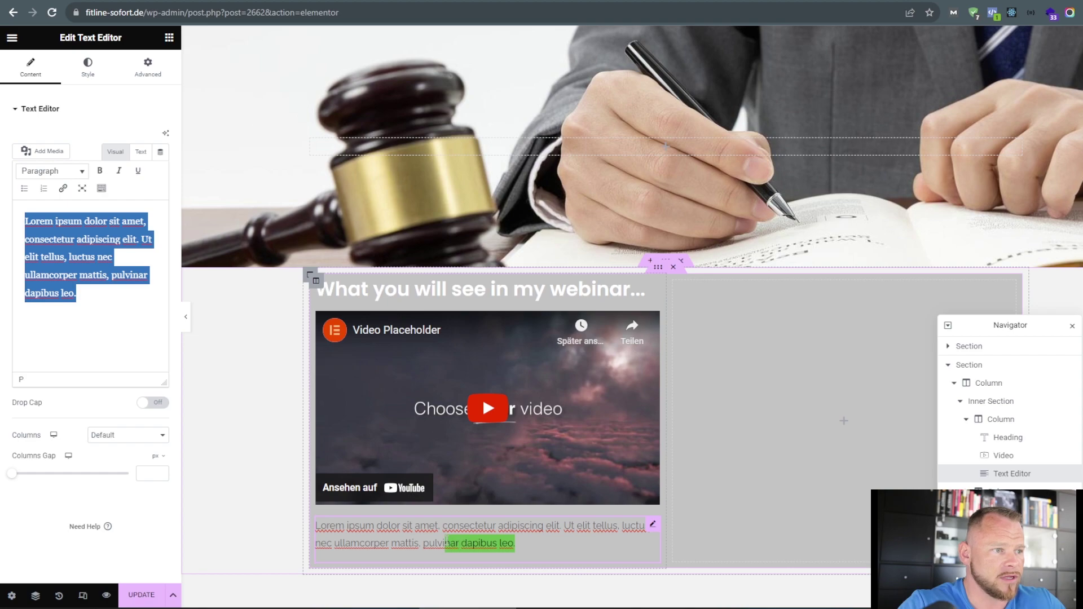
click(651, 527)
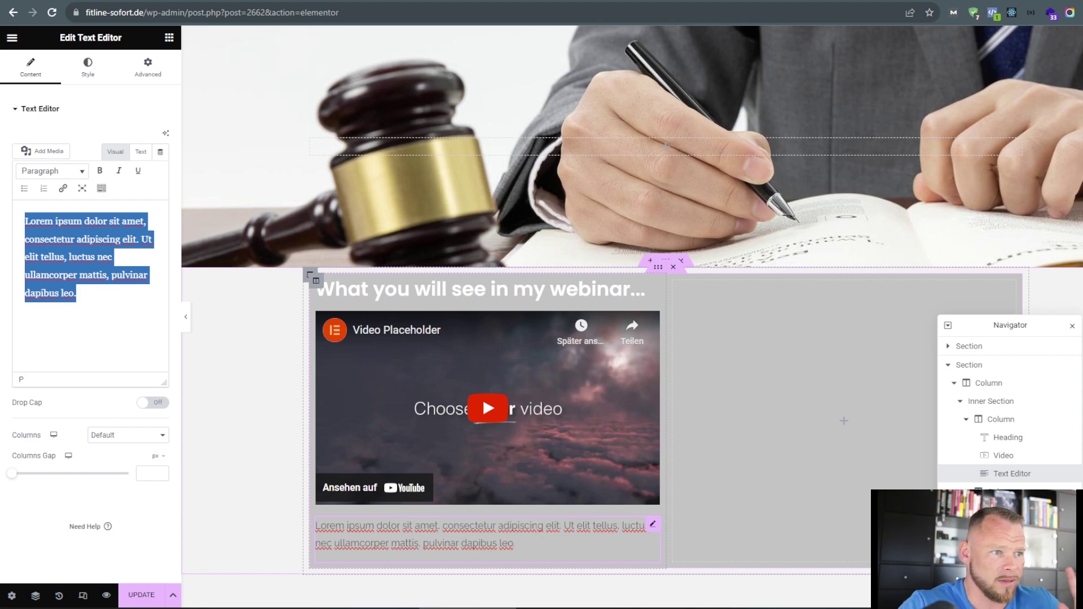
click(89, 312)
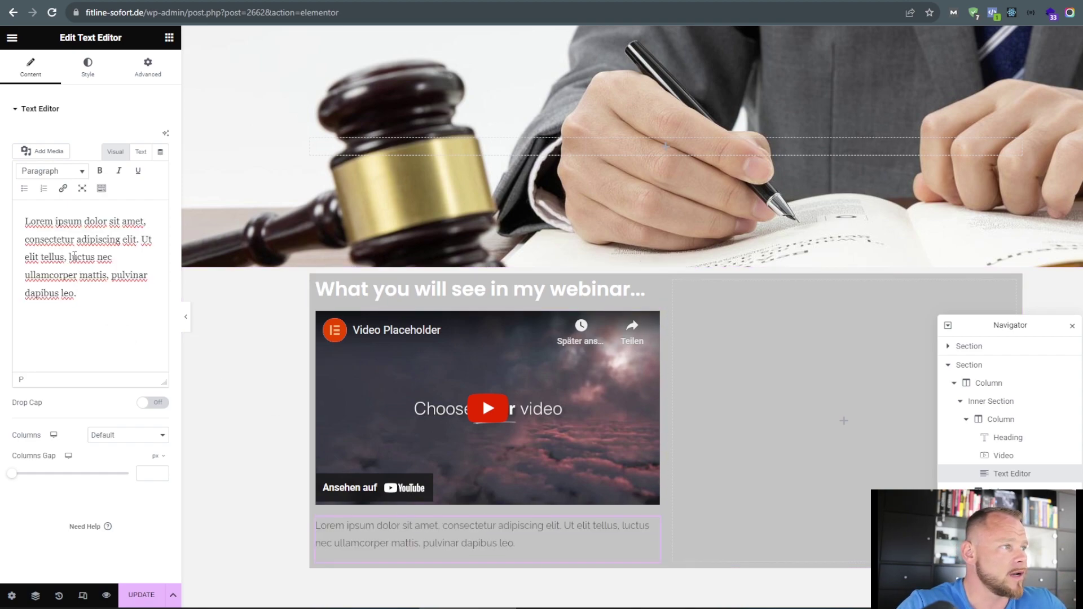
drag(82, 286, 28, 223)
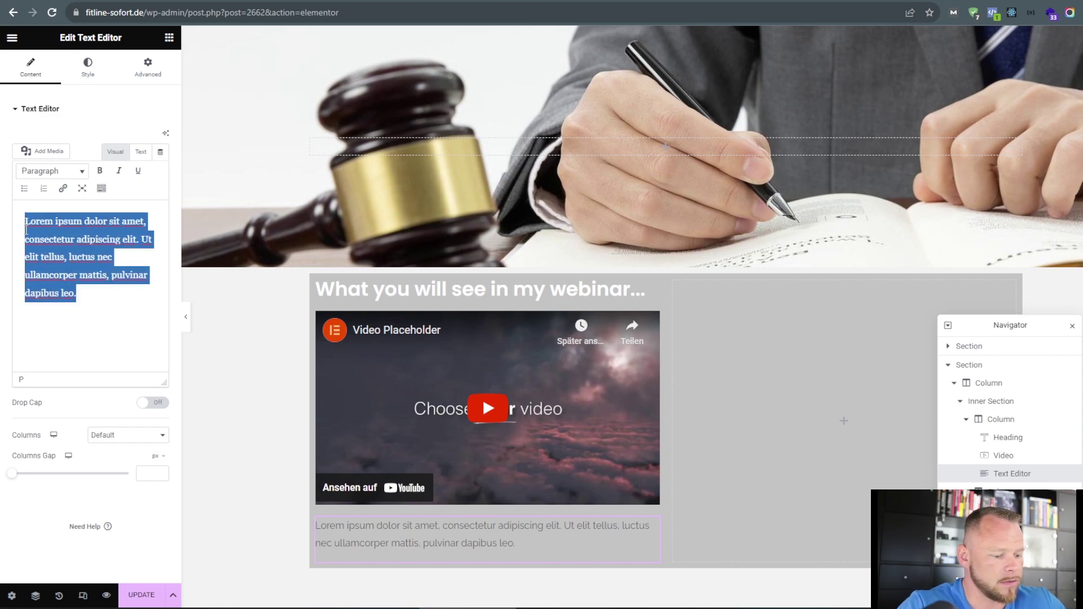
key(ctrl+v)
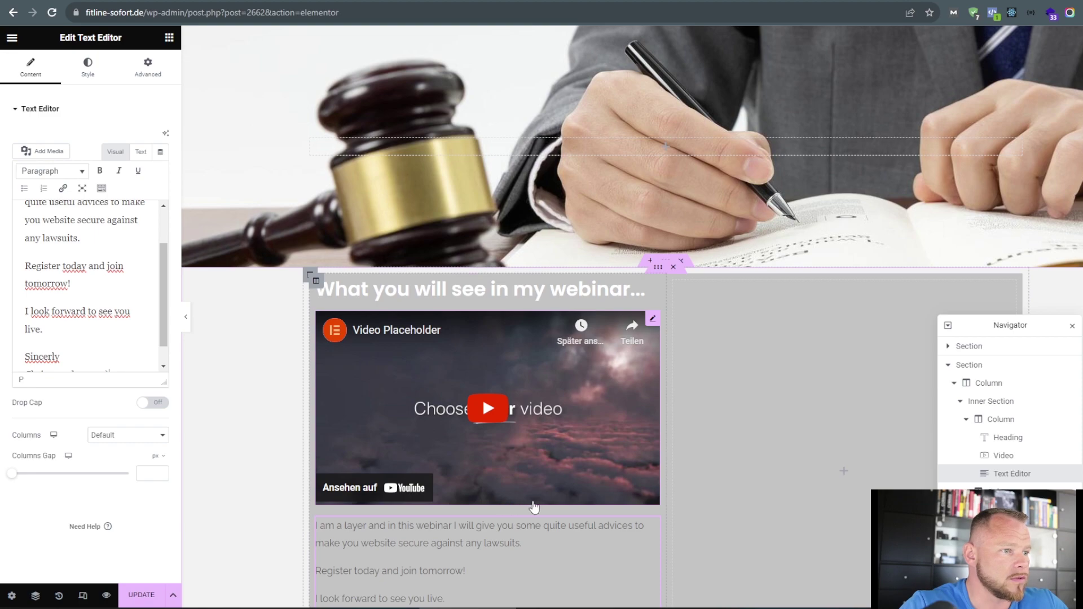
scroll(535, 508, down, 1)
scroll(558, 504, down, 1)
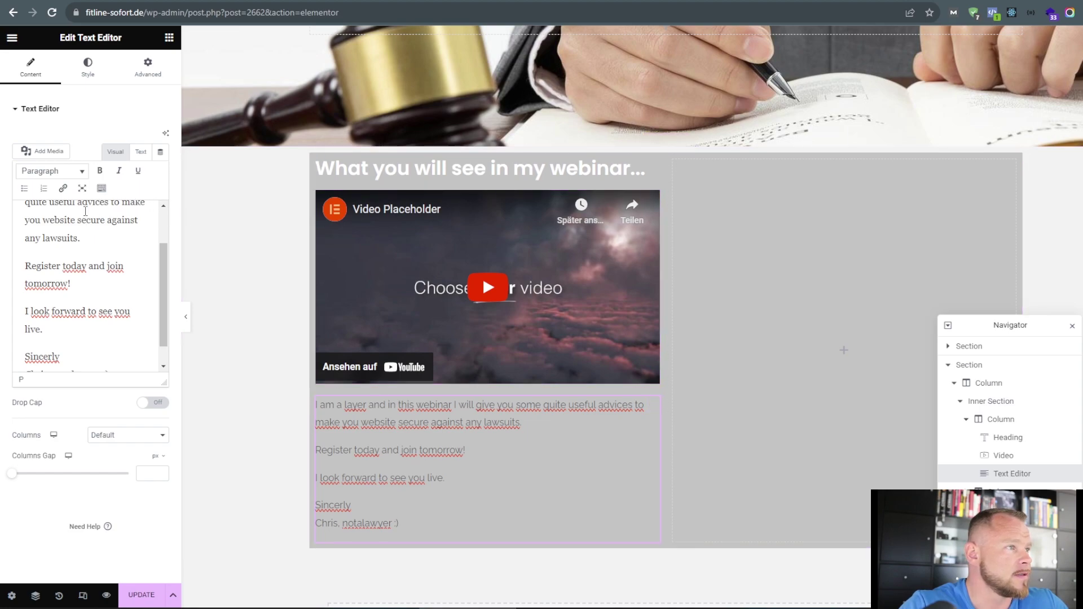
Set the webinar description text colour to white (#FFFFFF) in the Text Editor's Style tab.
click(93, 79)
click(161, 163)
drag(134, 214, 82, 212)
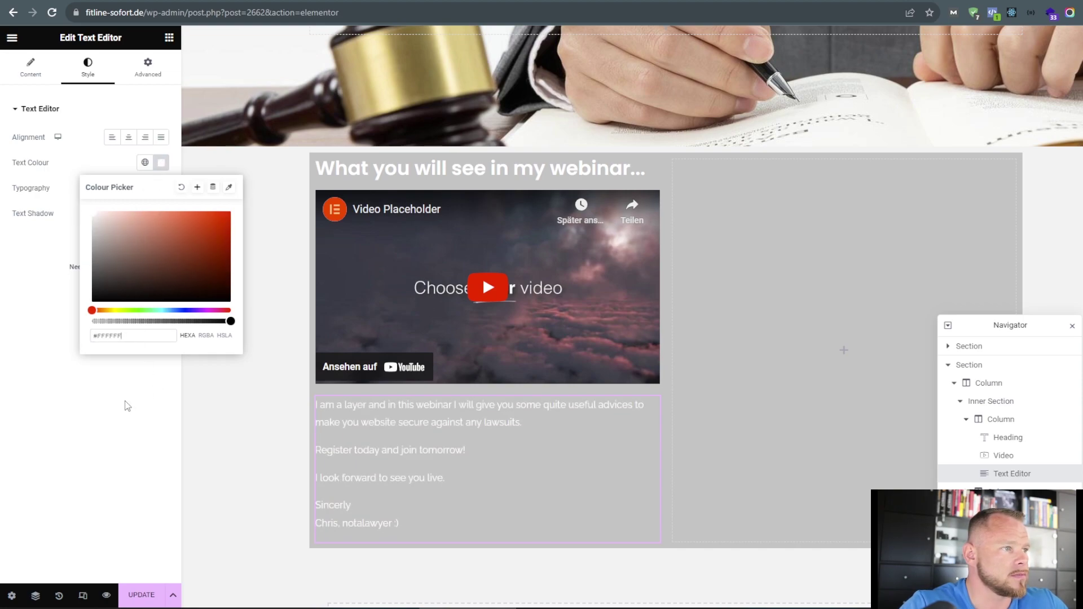
click(111, 412)
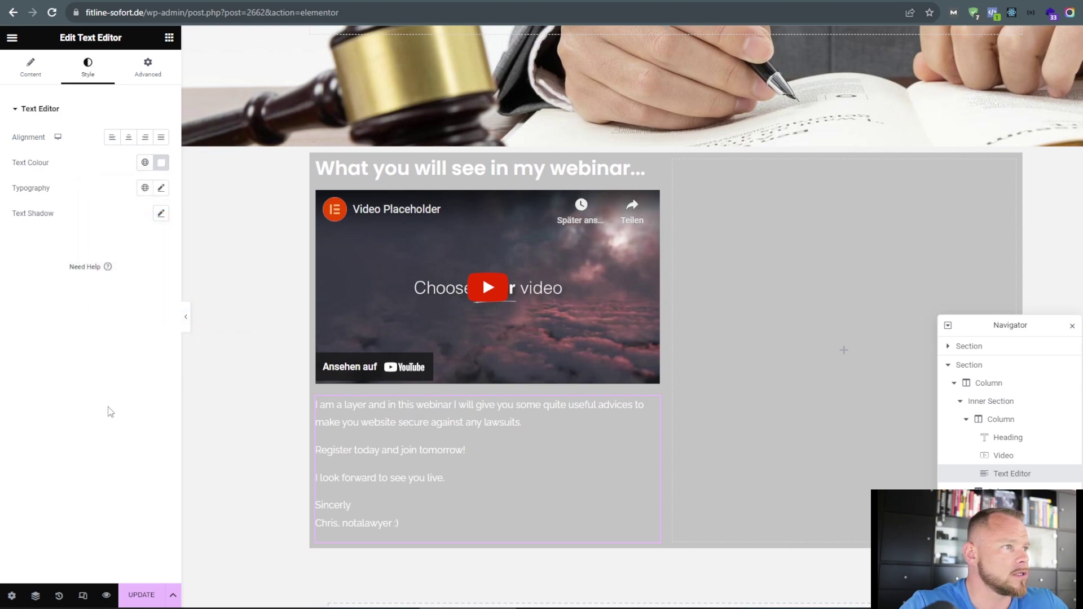
click(808, 265)
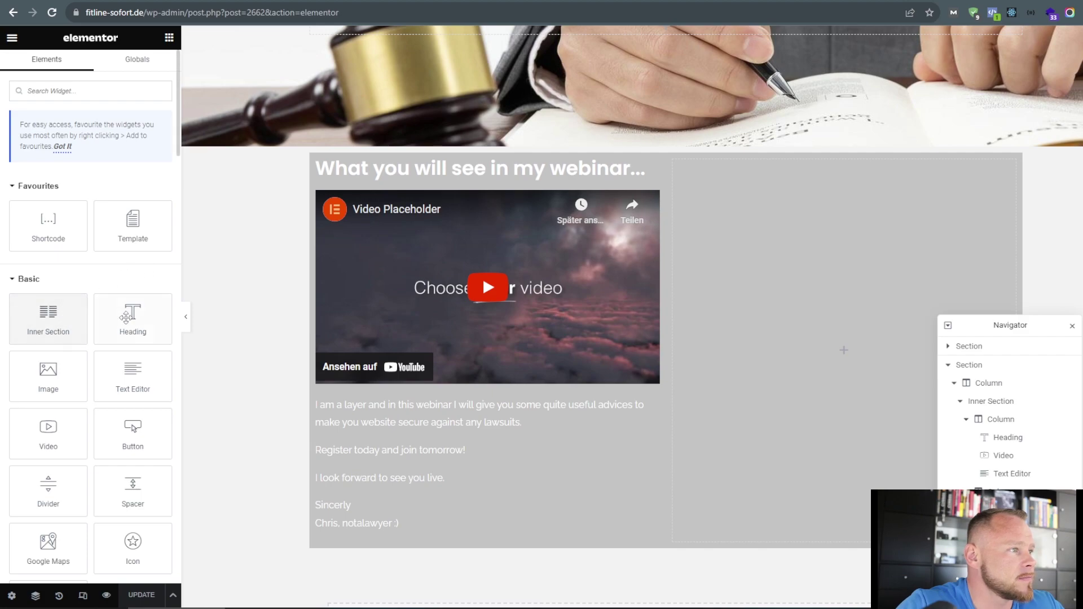
Add a Heading widget to the right column and set its text colour to white.
drag(139, 330, 811, 310)
click(882, 174)
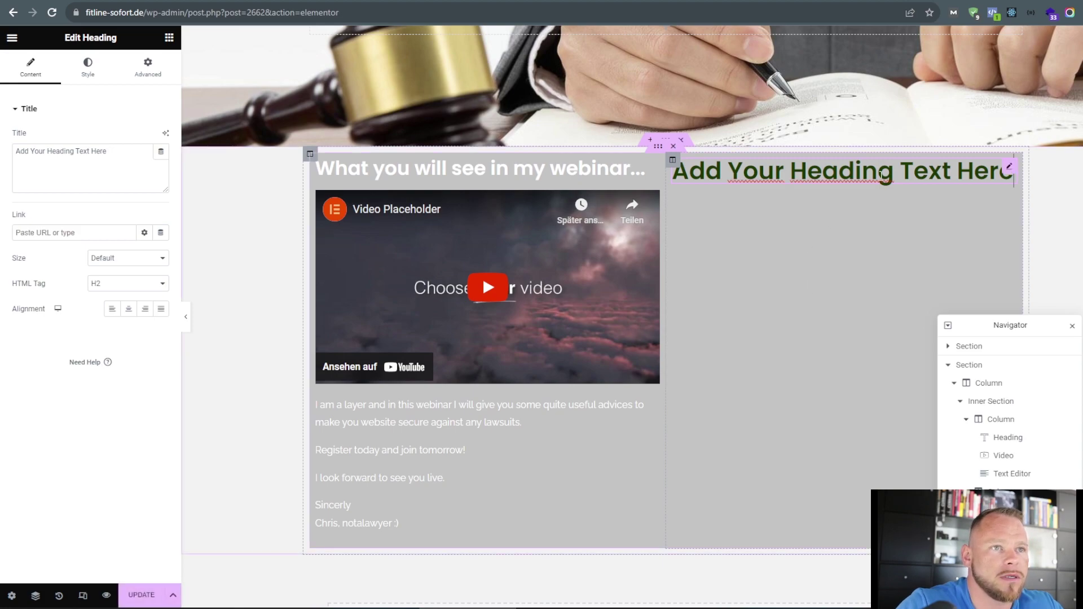
click(88, 66)
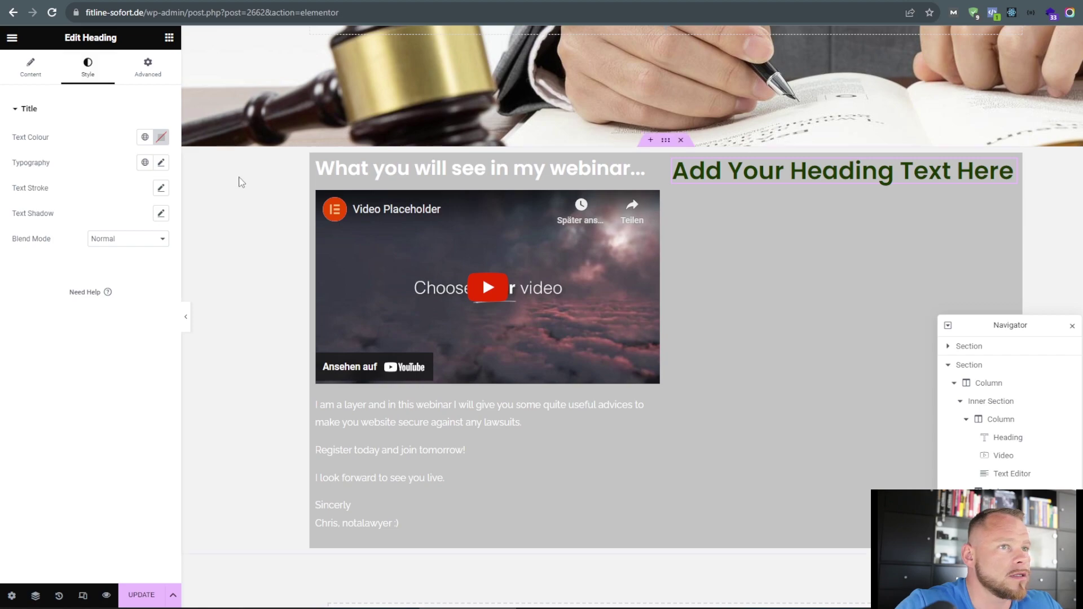
click(162, 140)
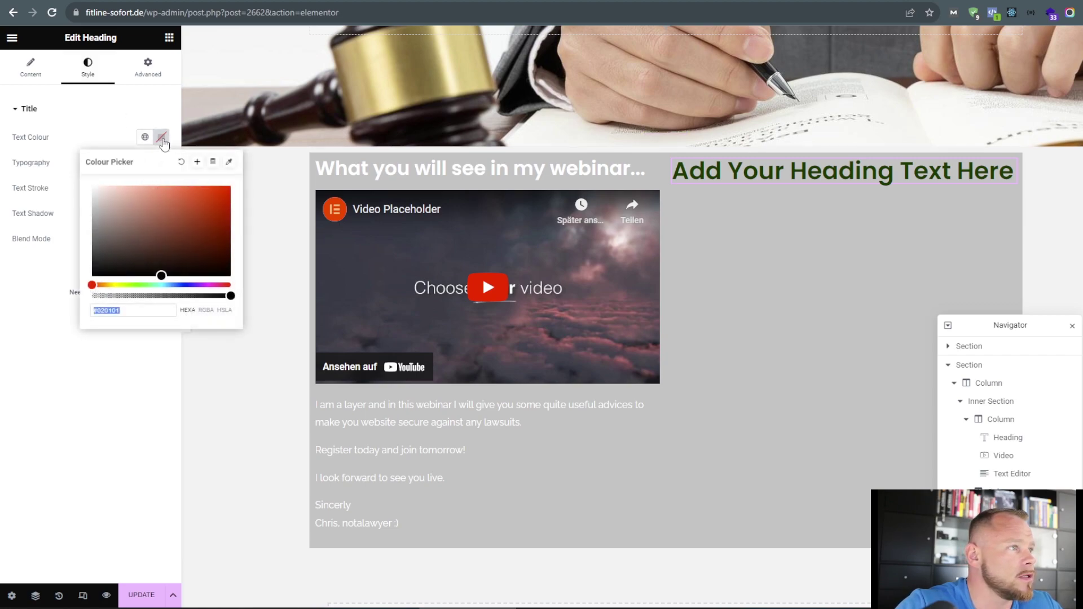
drag(118, 242, 83, 187)
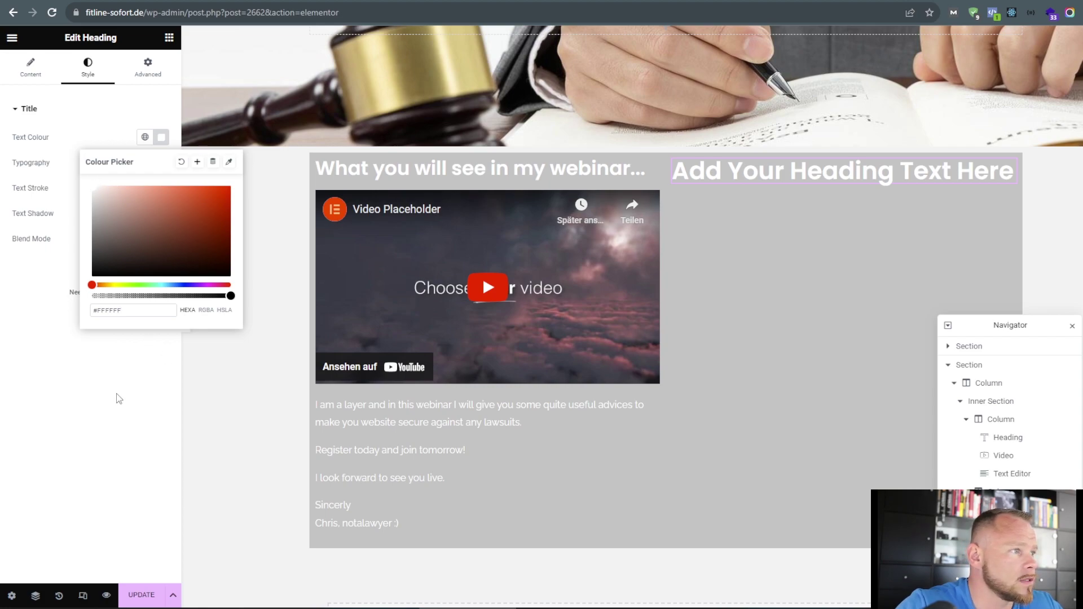
click(97, 422)
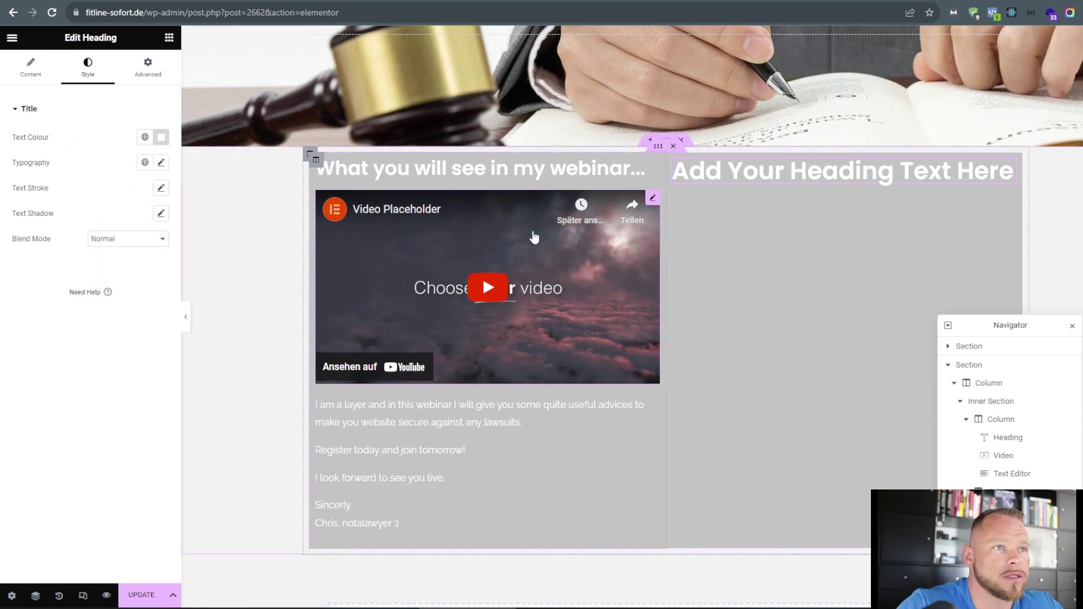
click(169, 38)
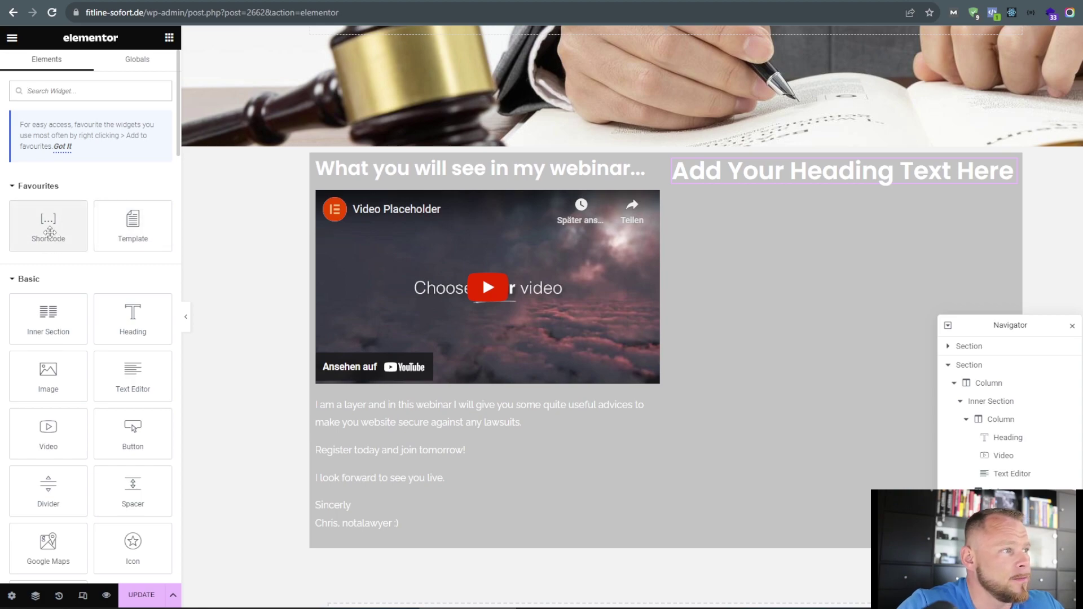
scroll(46, 349, down, 1)
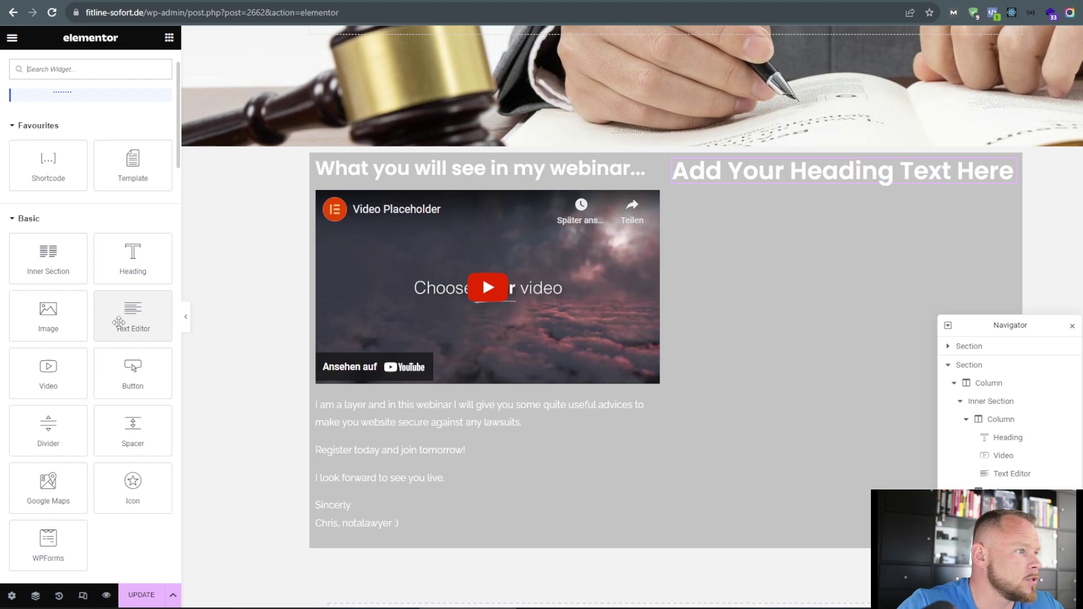
scroll(118, 322, down, 7)
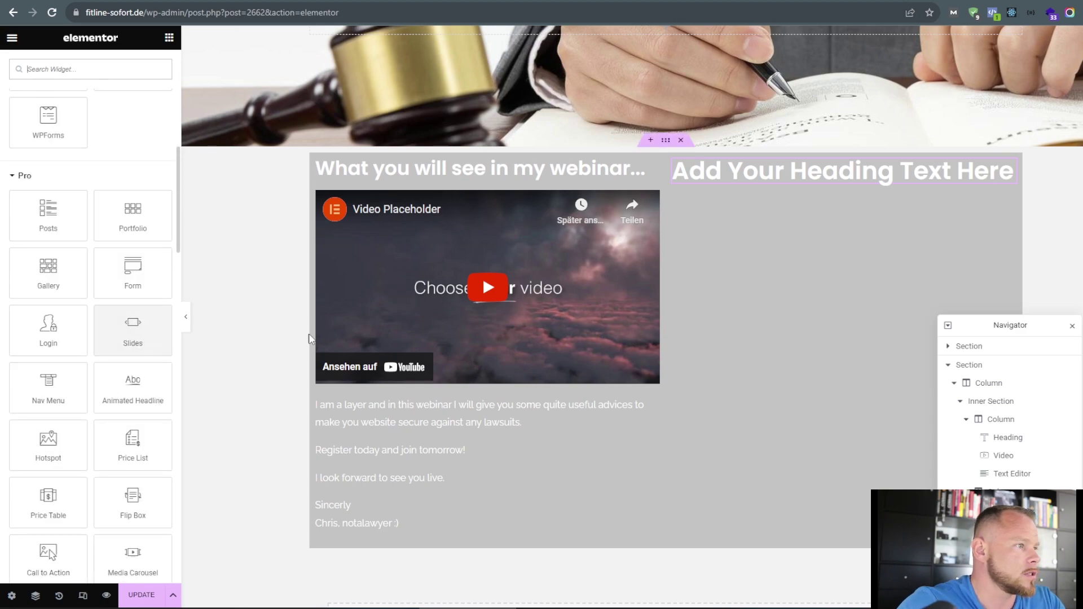
scroll(73, 428, down, 2)
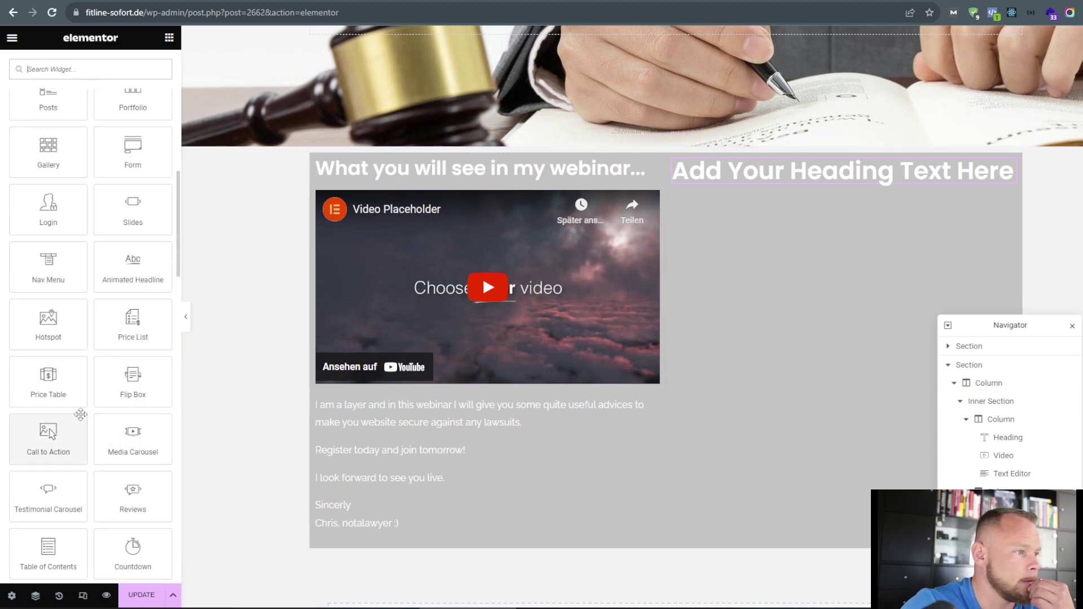
scroll(94, 406, down, 15)
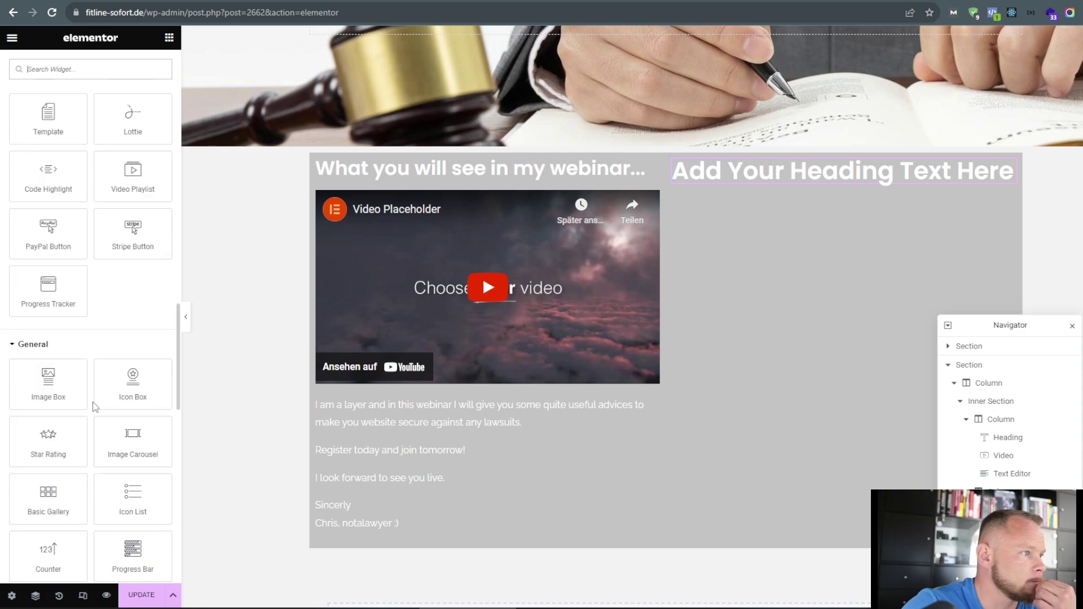
scroll(101, 398, down, 1)
scroll(118, 389, down, 2)
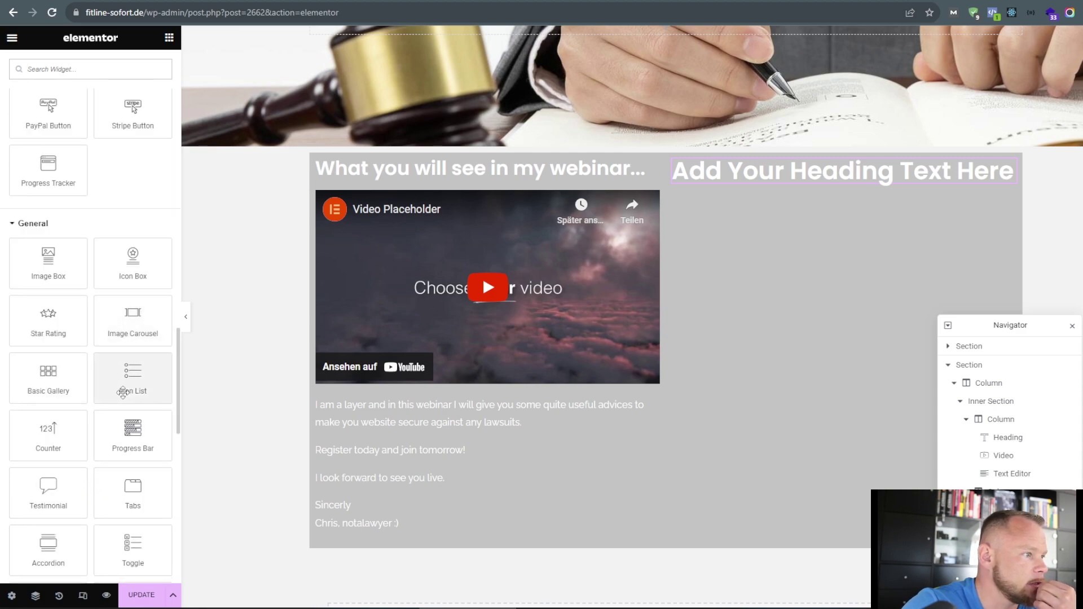
scroll(122, 395, down, 2)
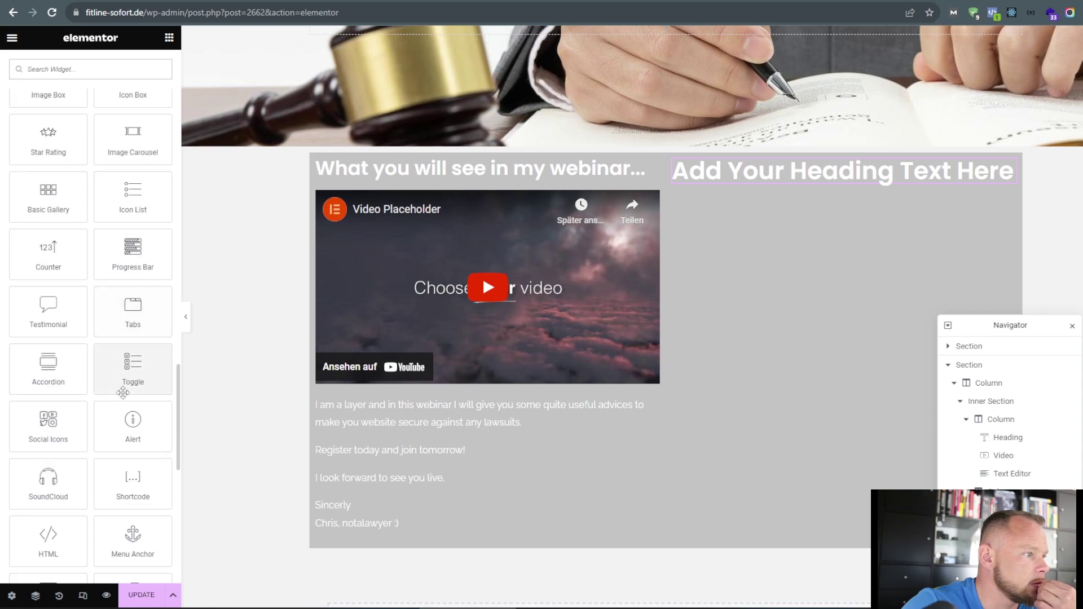
right_click(132, 491)
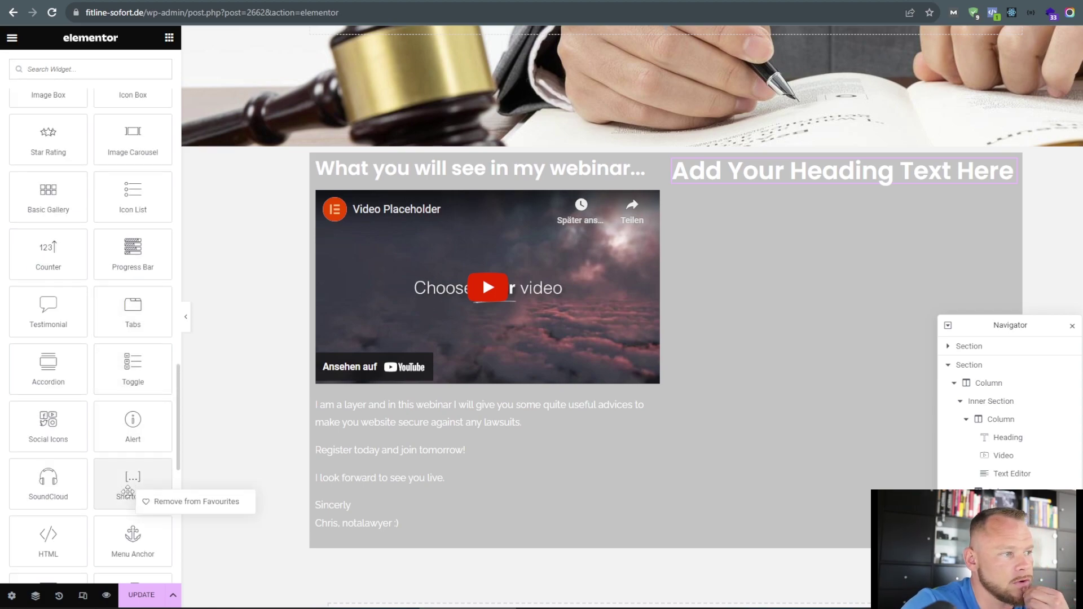
right_click(58, 428)
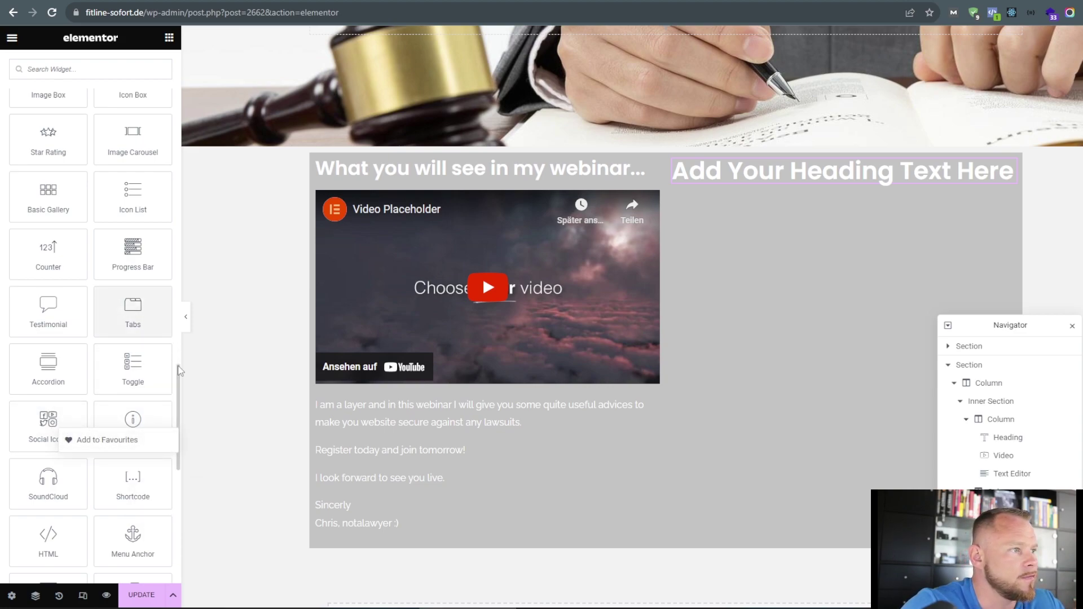
scroll(137, 274, up, 9)
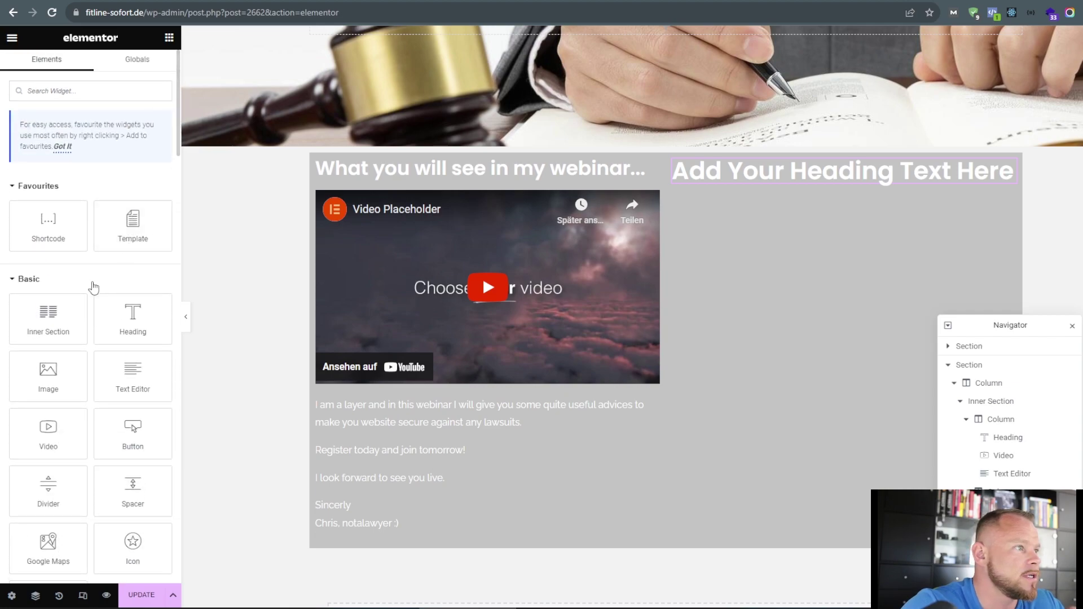
Drop a Shortcode widget below the right-column heading, then switch to the WebinarIgnition dashboard.
drag(48, 238, 815, 184)
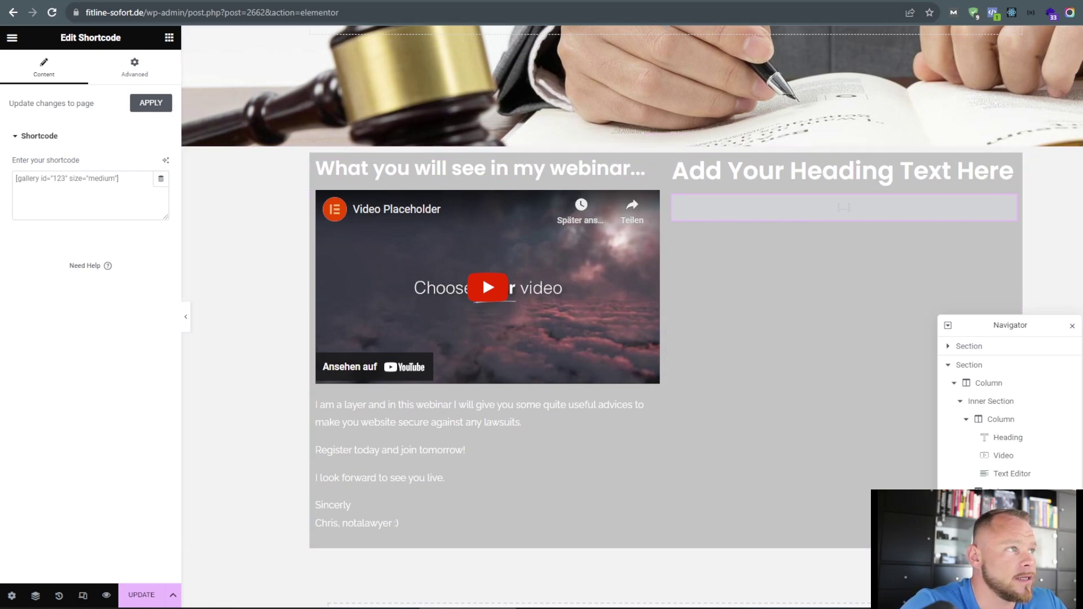
key(ctrl+Tab)
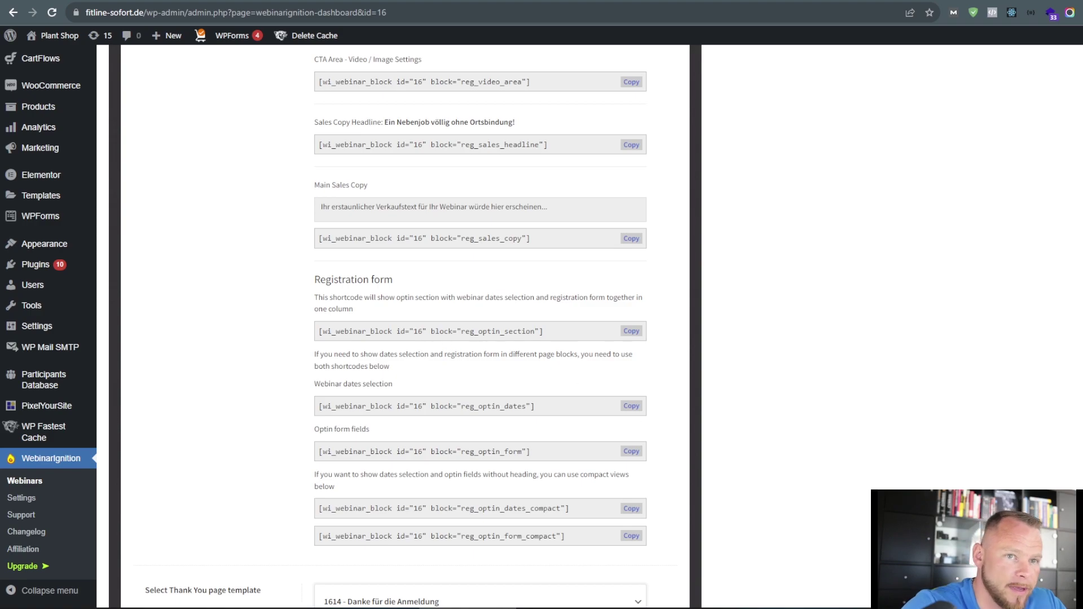
Go back to the webinar list and open the Konzeptvorstellung-Live-Call webinar's settings.
scroll(596, 327, up, 20)
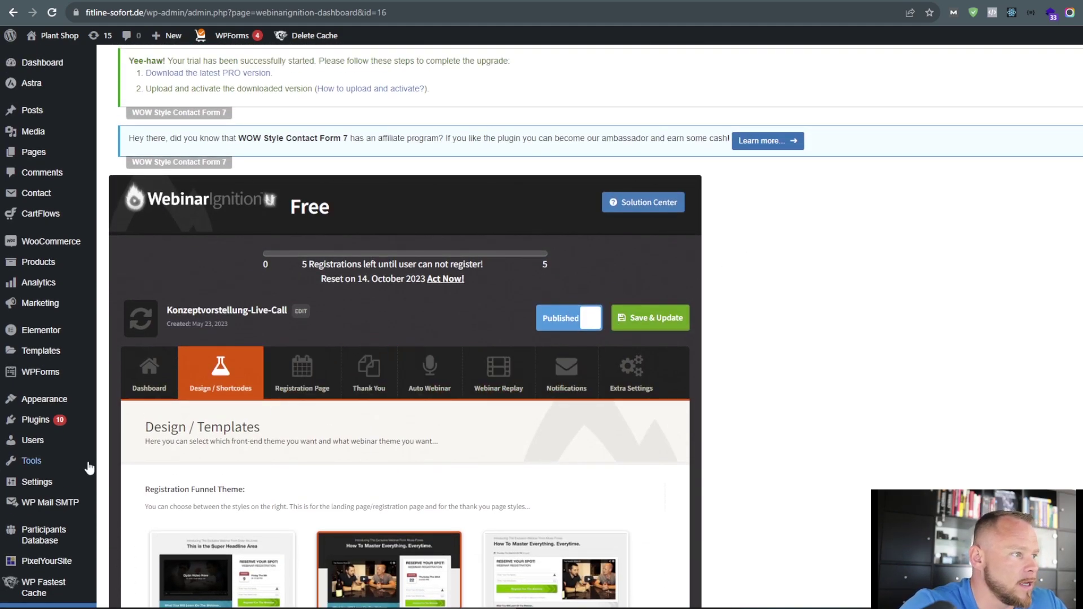
scroll(51, 448, down, 4)
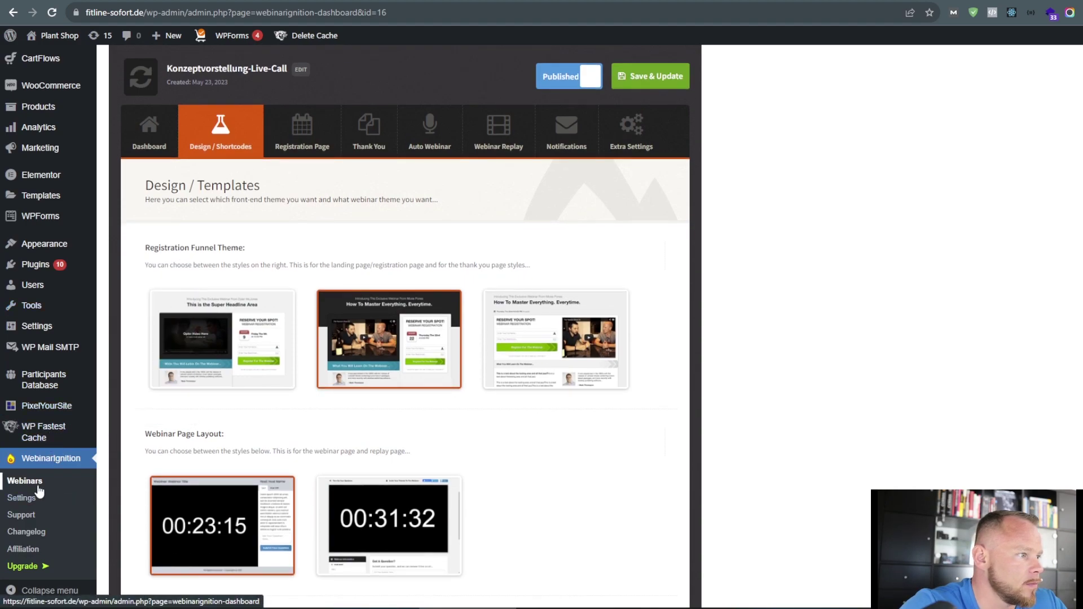
click(34, 460)
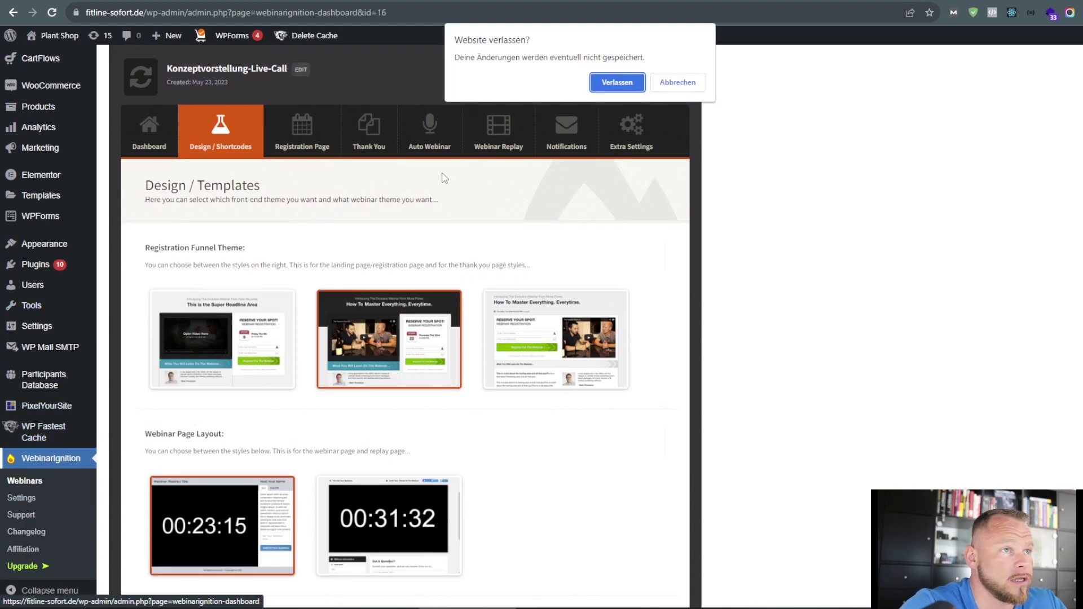
click(618, 83)
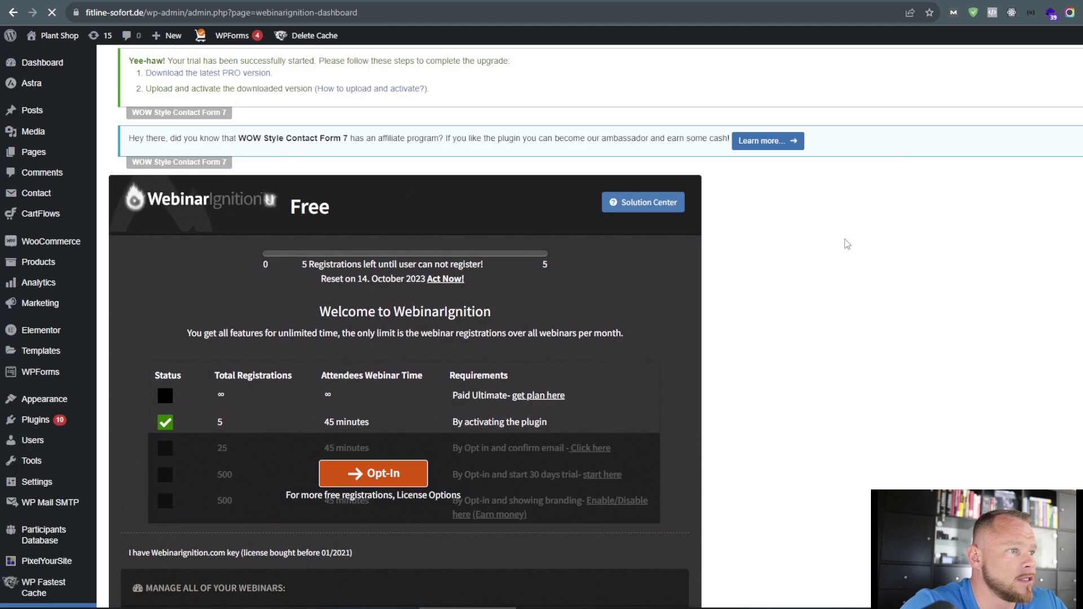
scroll(759, 302, down, 4)
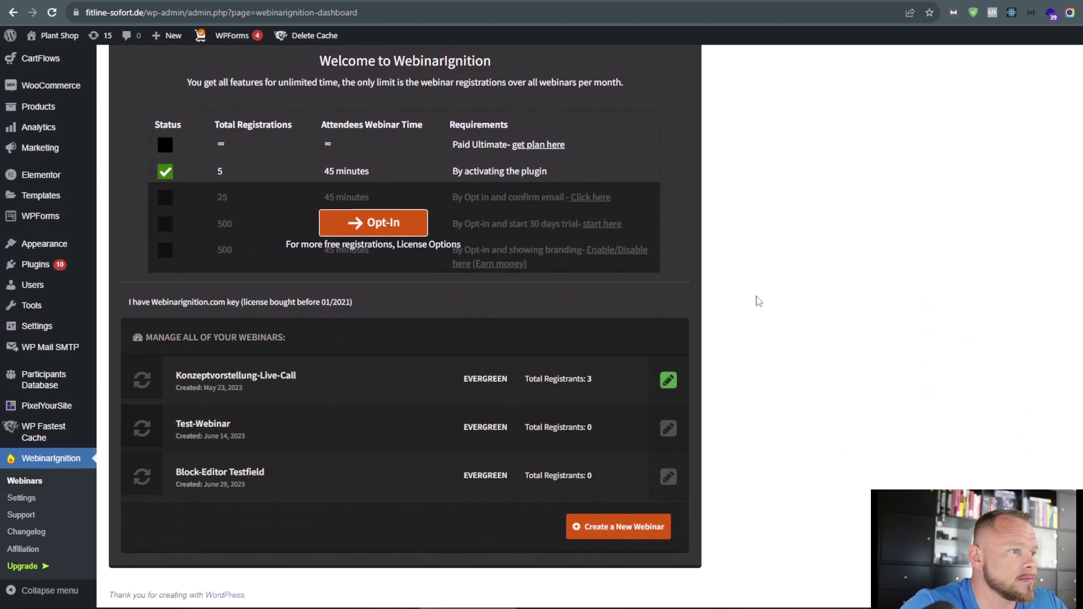
scroll(491, 304, up, 4)
scroll(407, 326, down, 4)
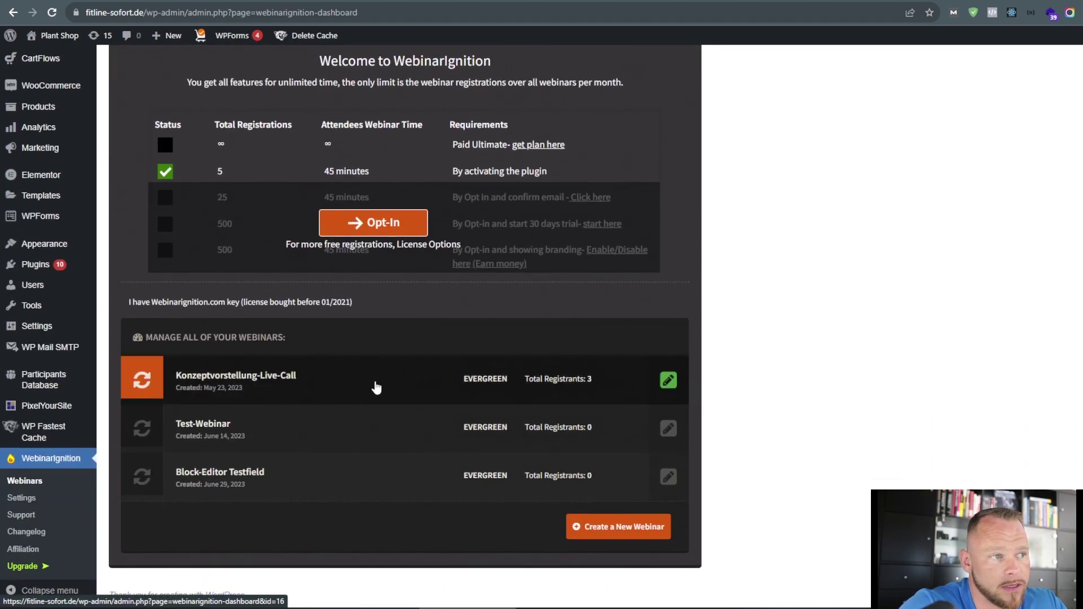
click(338, 383)
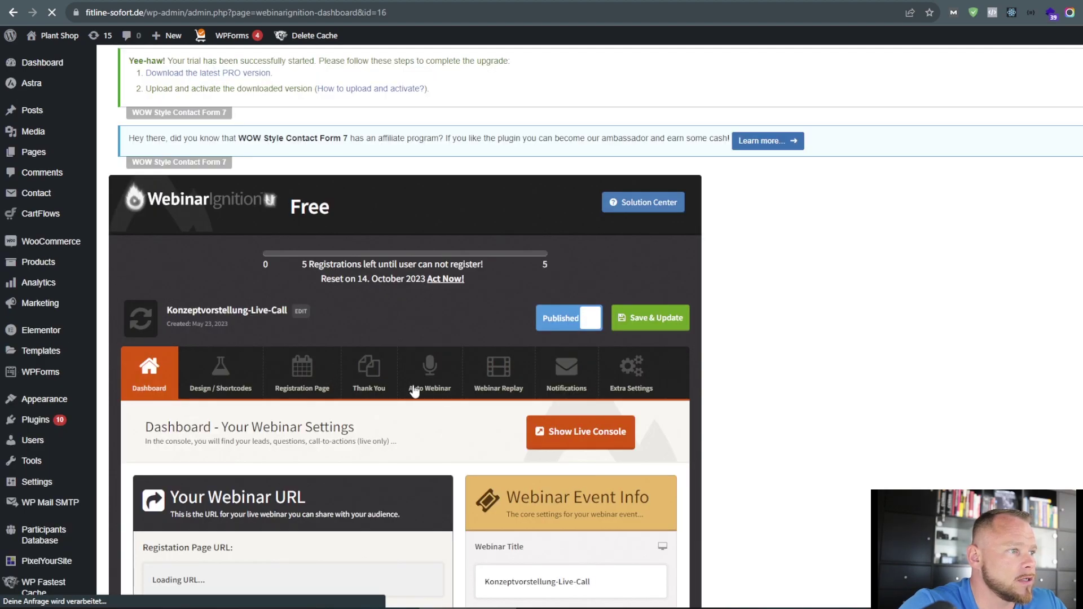
Open the webinar's Design / Shortcodes settings and move down to the Registration form section.
scroll(184, 383, down, 1)
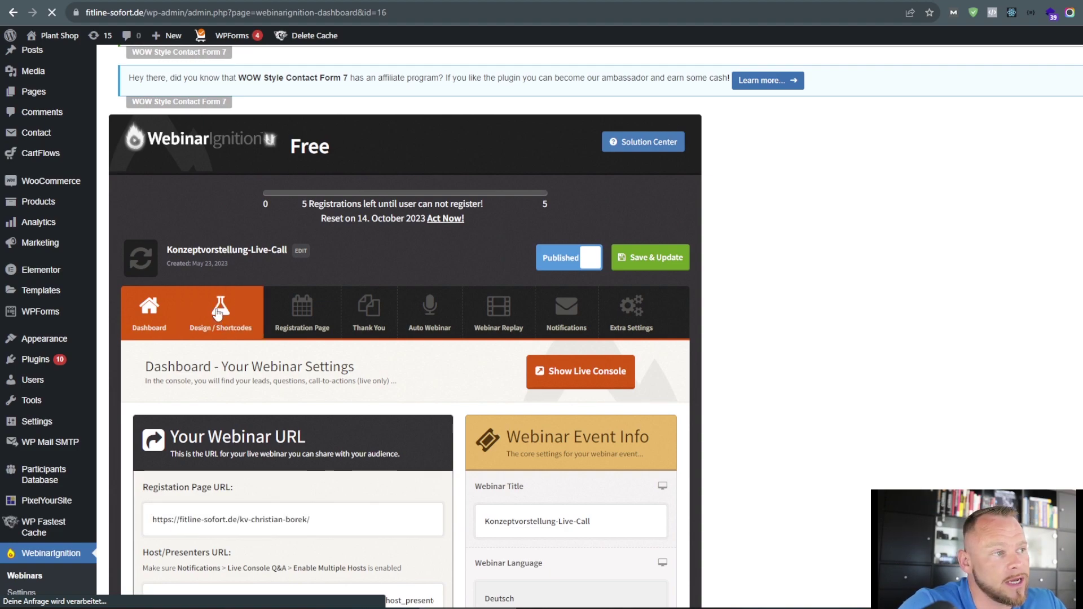
click(221, 322)
scroll(380, 300, down, 3)
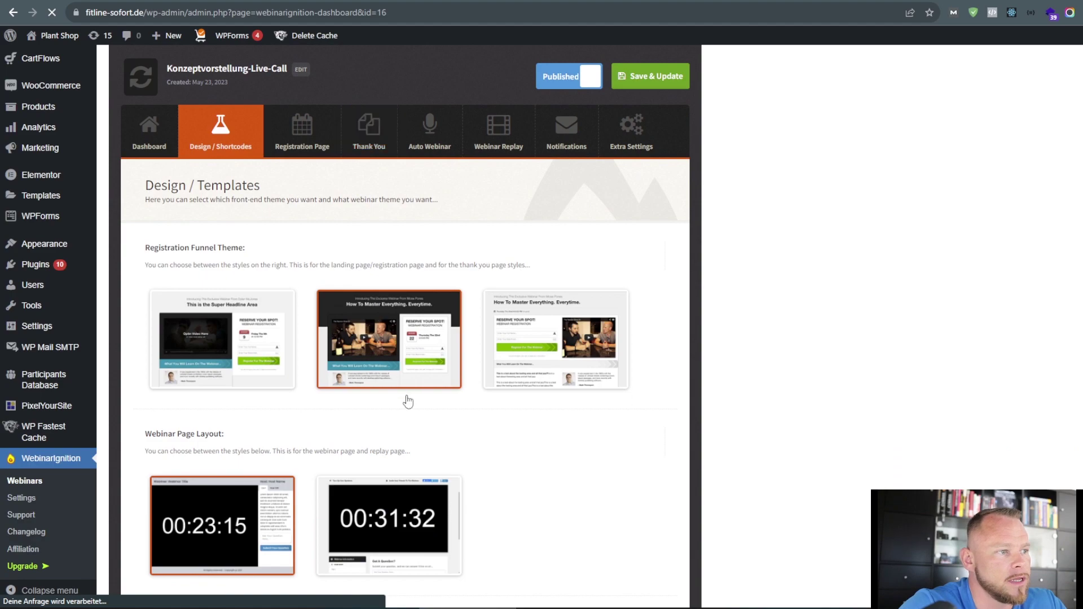
scroll(602, 426, down, 3)
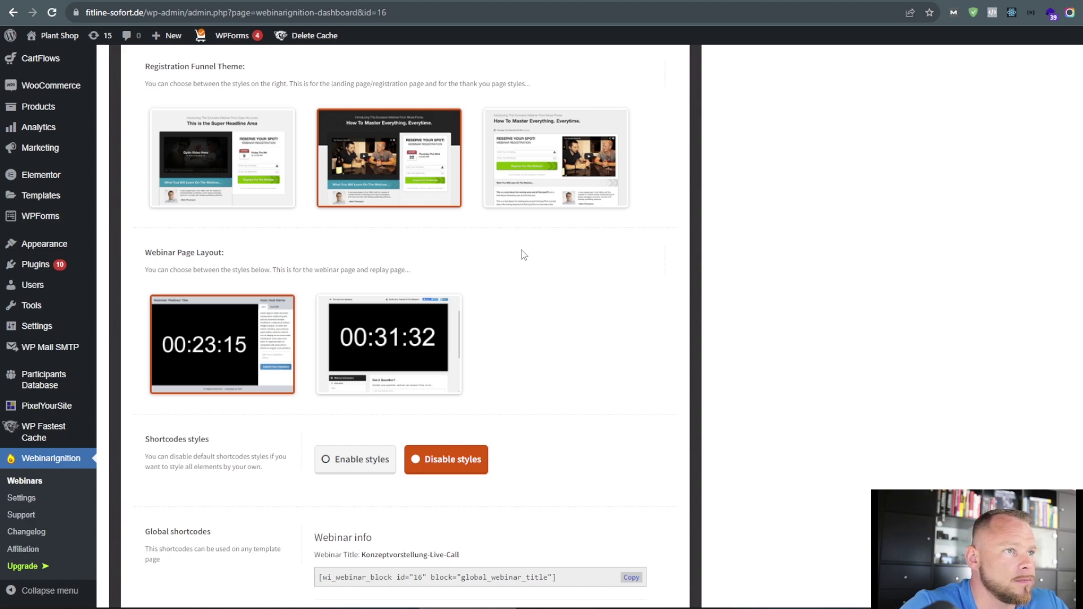
scroll(627, 273, down, 6)
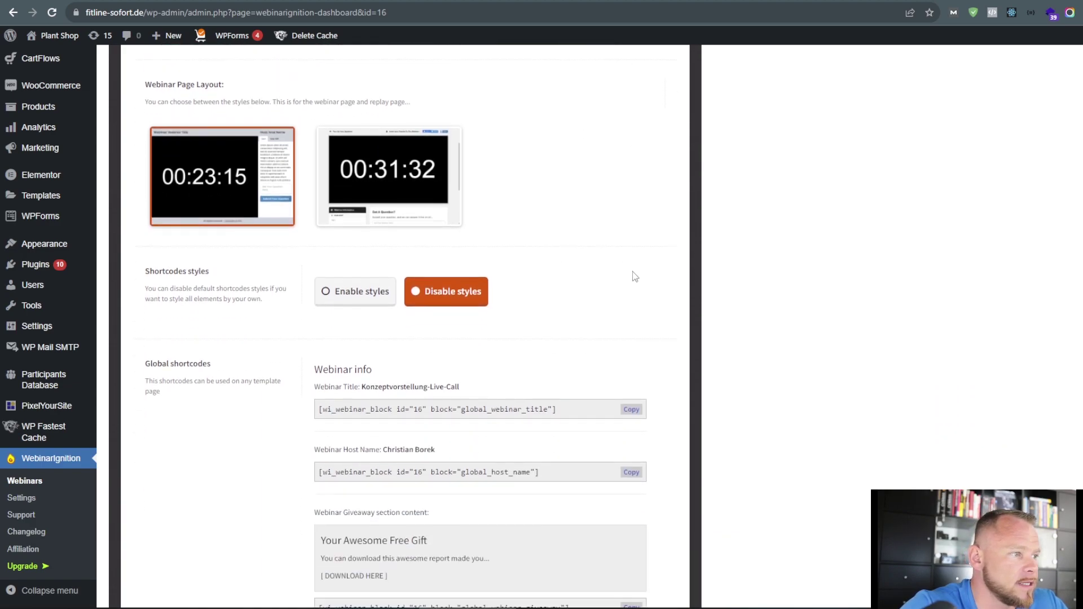
scroll(658, 276, down, 3)
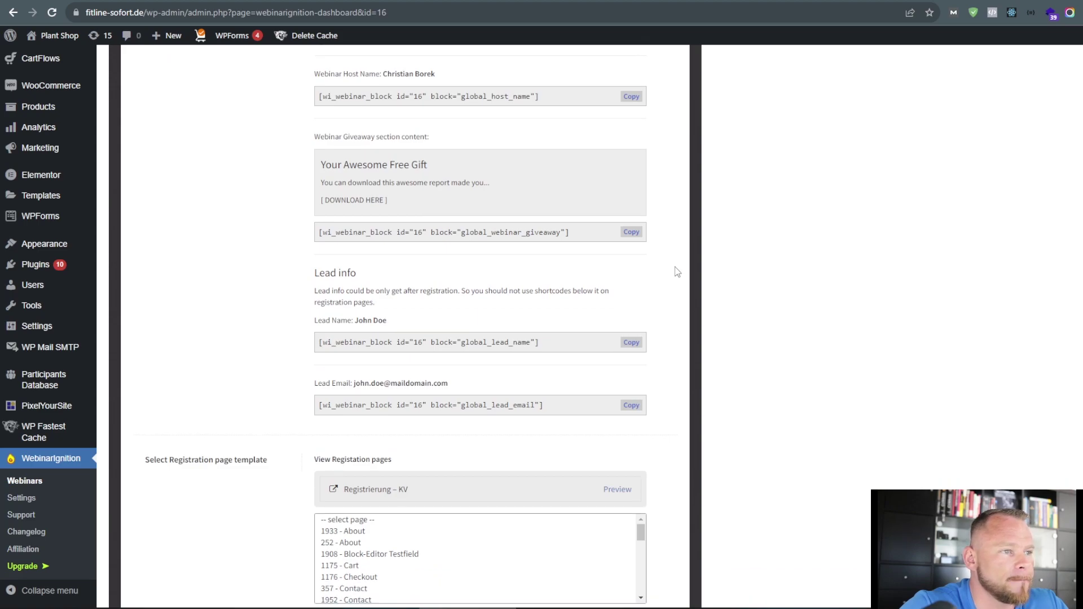
scroll(682, 273, down, 1)
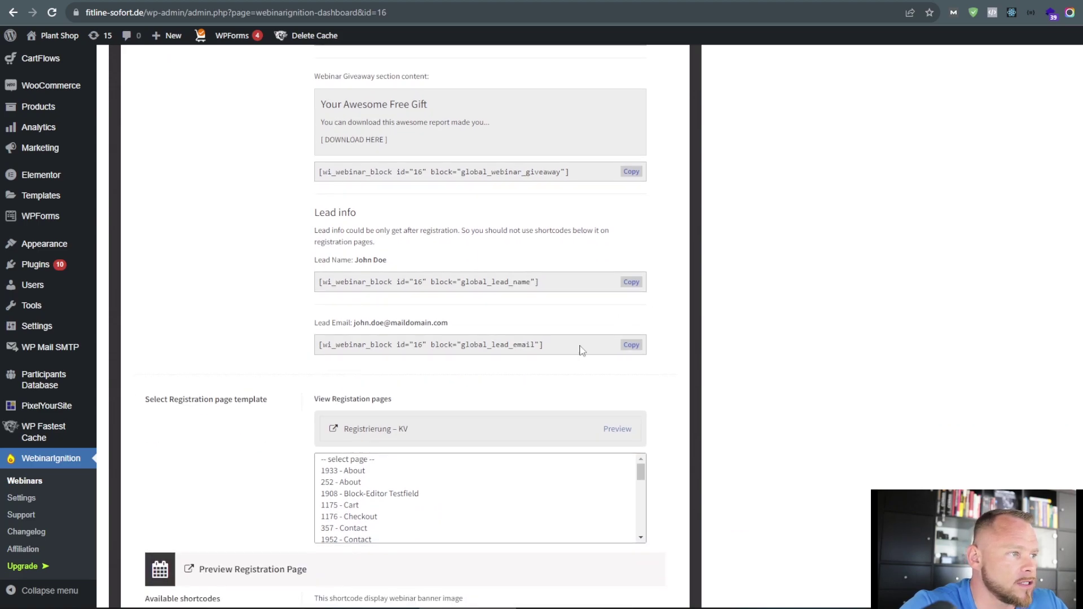
scroll(222, 450, down, 2)
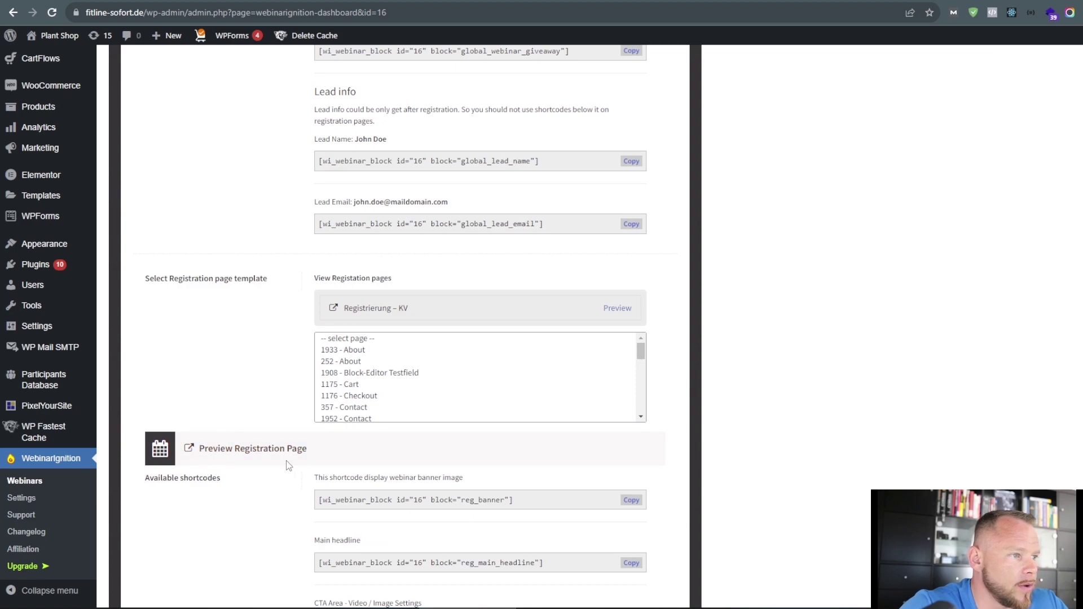
scroll(286, 461, down, 2)
scroll(276, 440, down, 2)
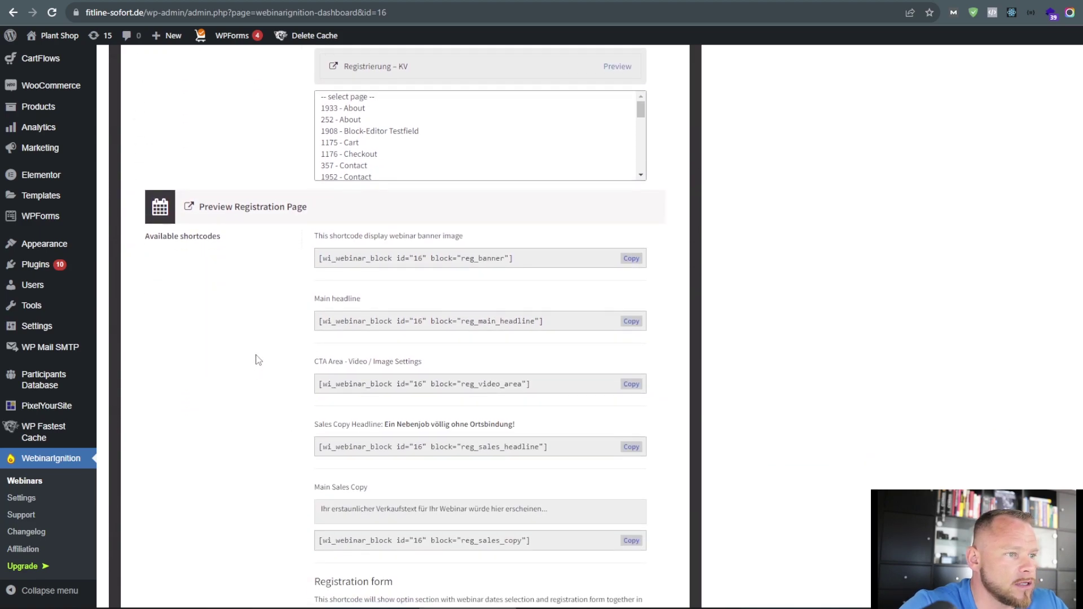
scroll(259, 360, down, 4)
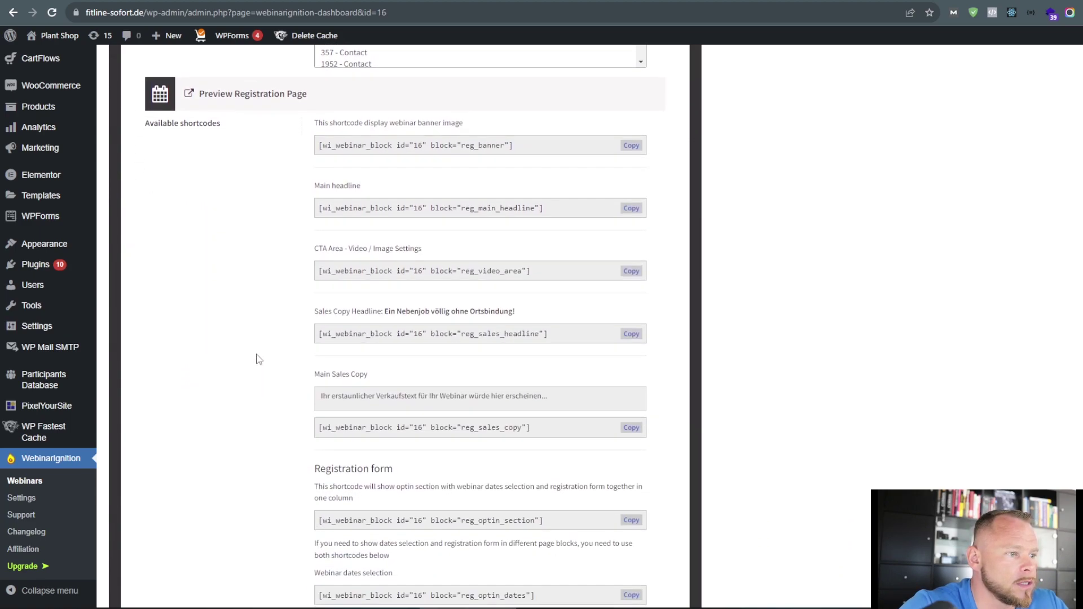
Copy the combined reg_optin_section registration-form shortcode for webinar 16.
drag(325, 339, 395, 342)
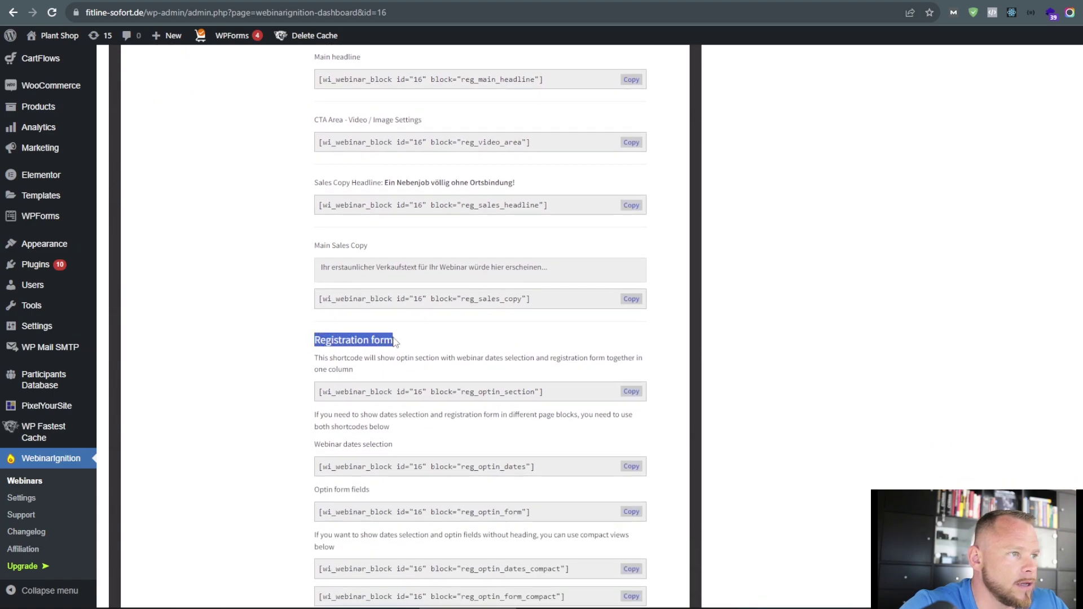
scroll(663, 338, down, 1)
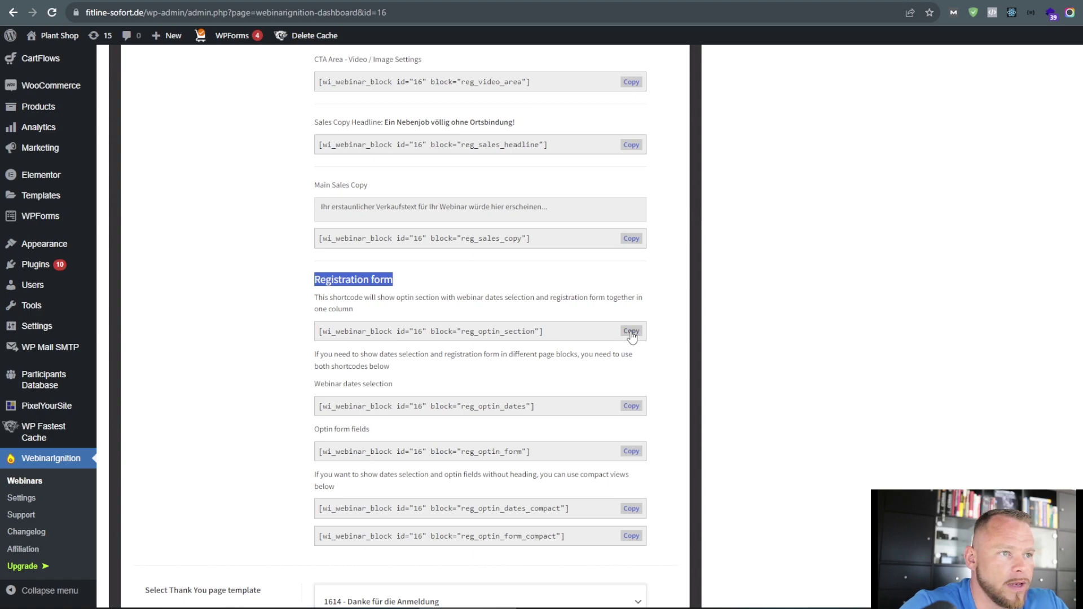
scroll(521, 401, down, 1)
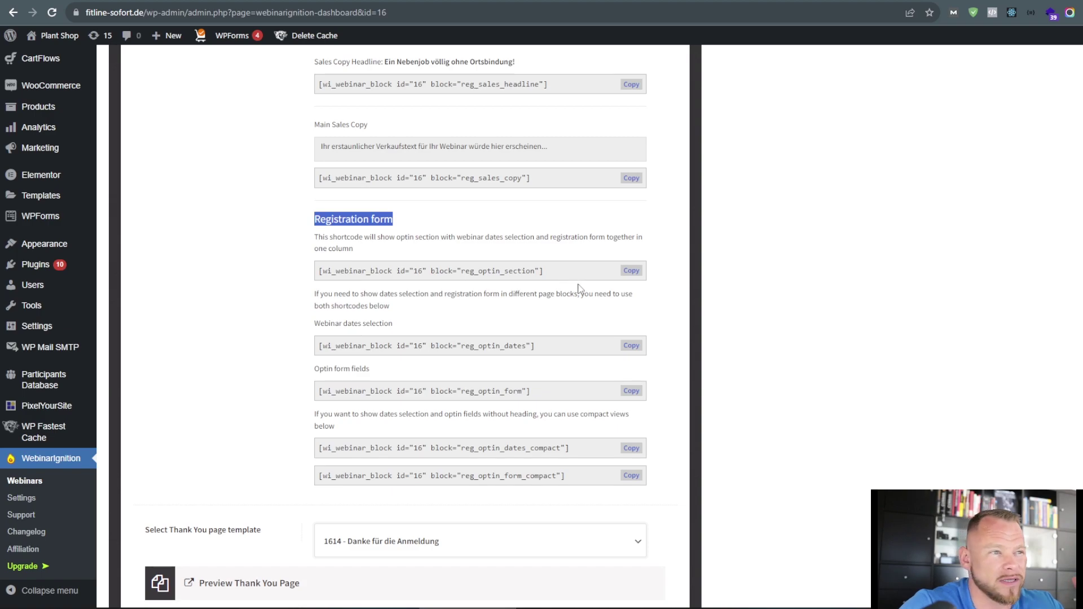
click(632, 272)
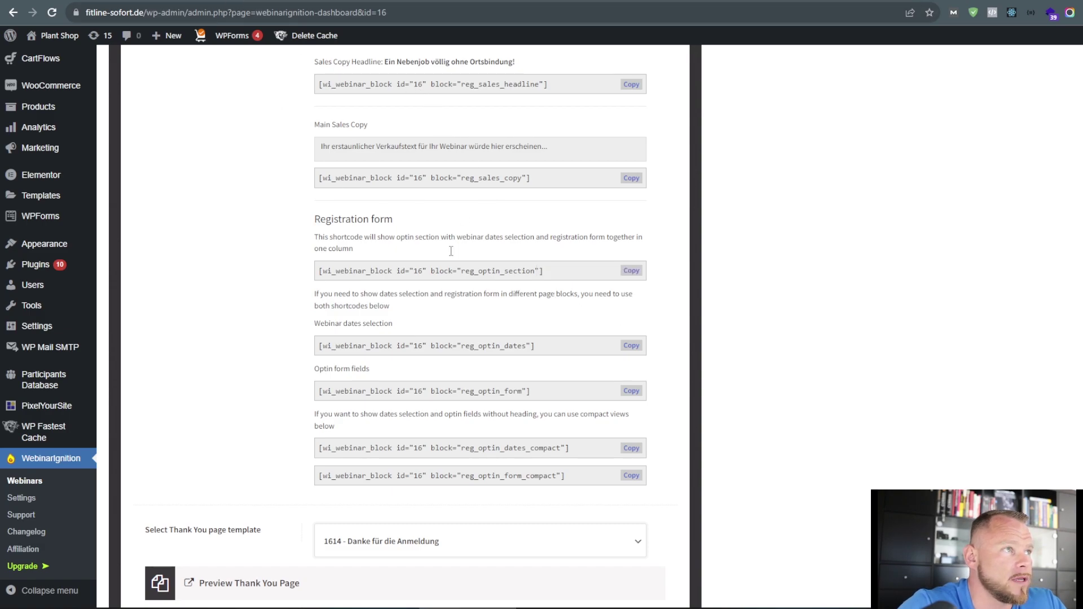
click(217, 0)
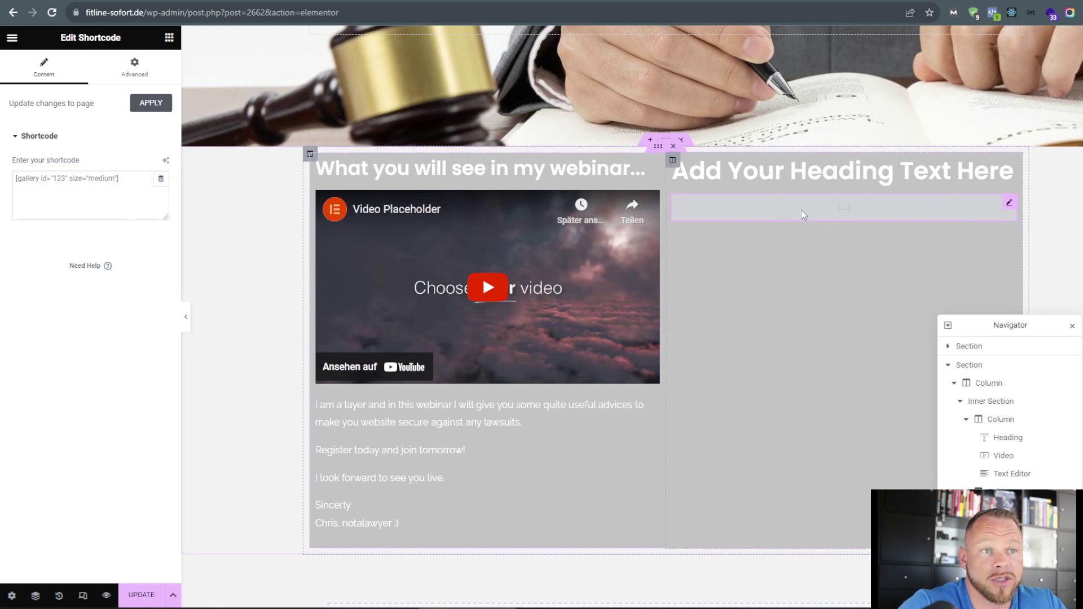
Paste the reg_optin_section shortcode into the Shortcode widget's text box.
click(130, 196)
key(ctrl+v)
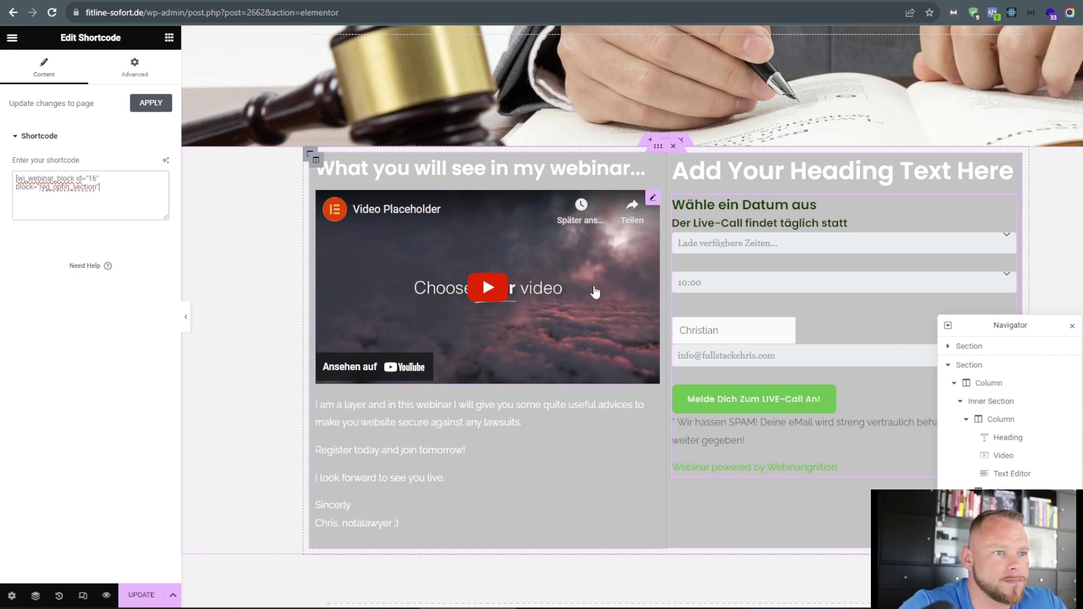
click(169, 38)
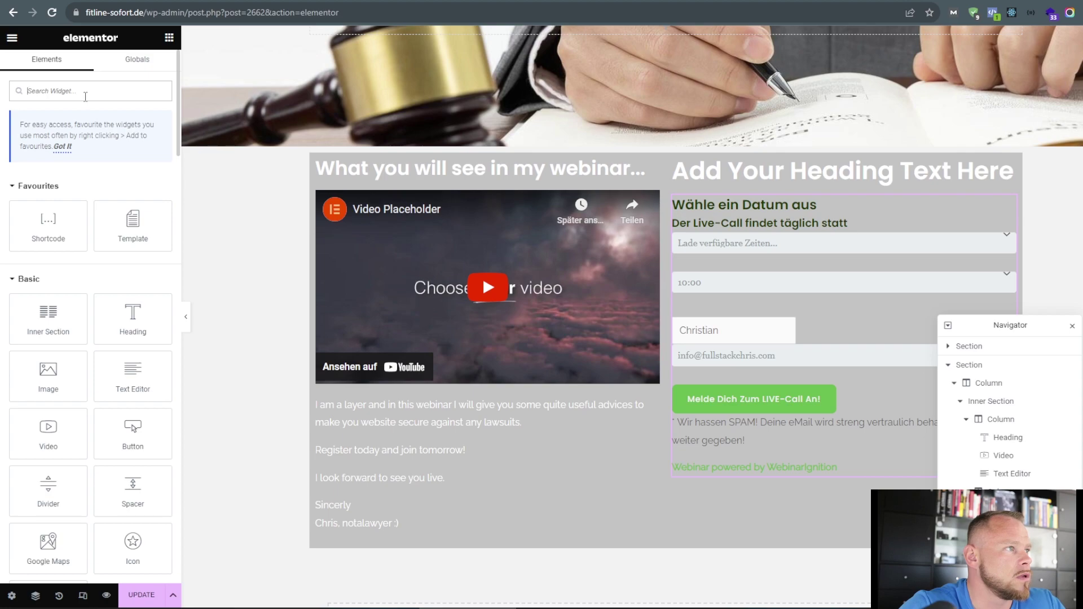
Add a Social Icons widget below the registration form, found by searching 'social'.
text(social)
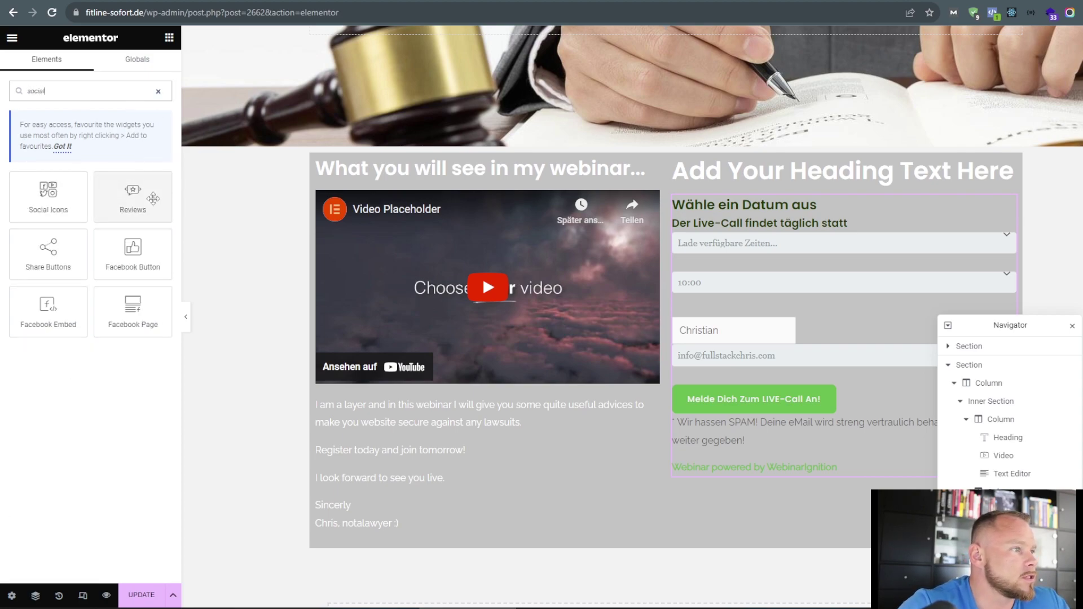
drag(45, 197, 824, 472)
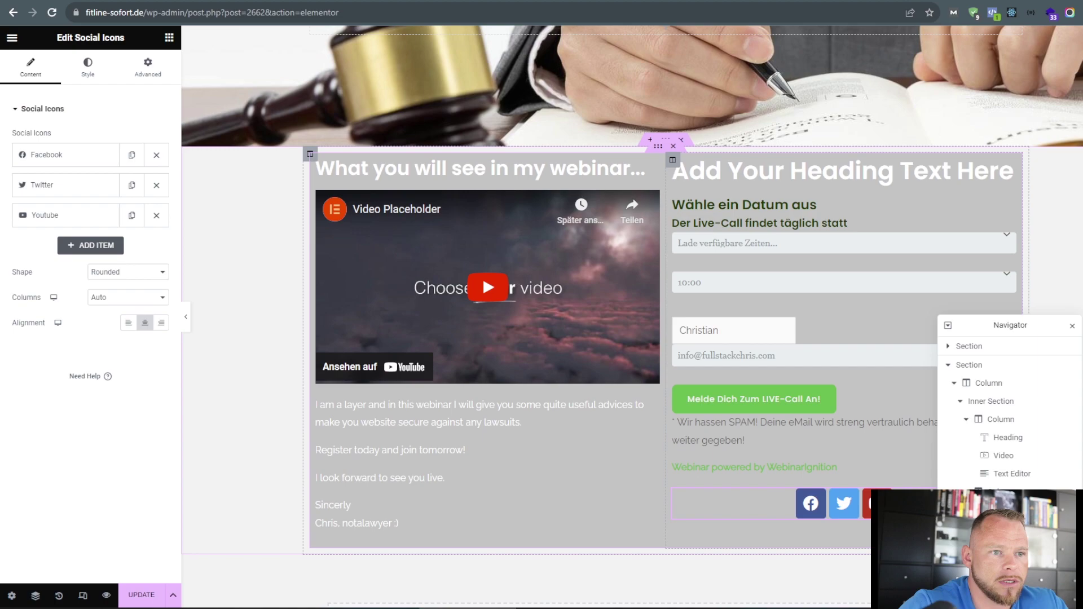
drag(983, 326, 235, 250)
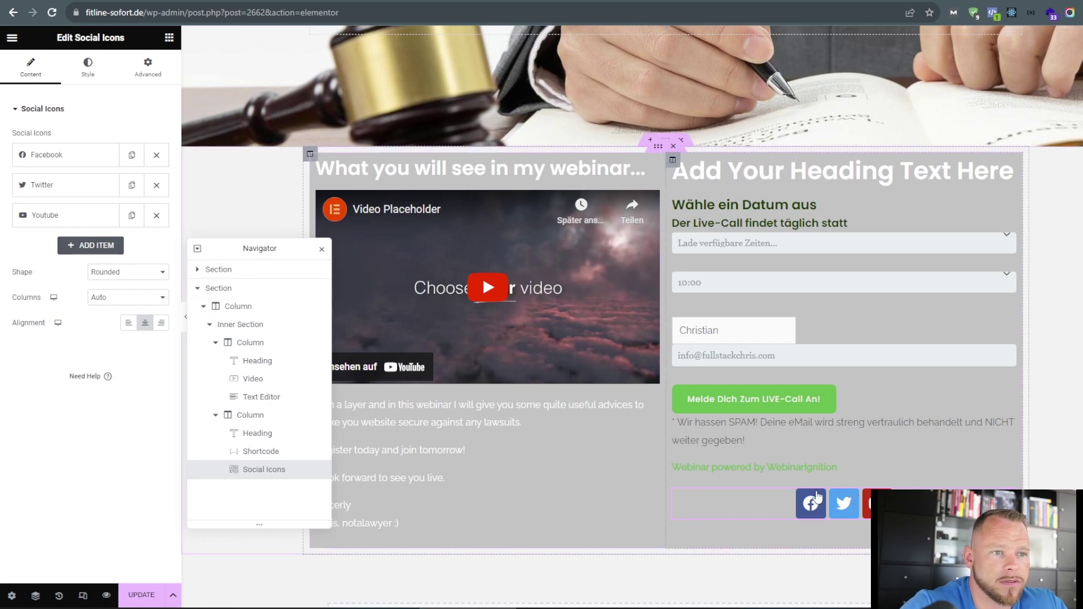
Add Twitch and Steam as the fourth and fifth social icons, then save the page.
click(100, 245)
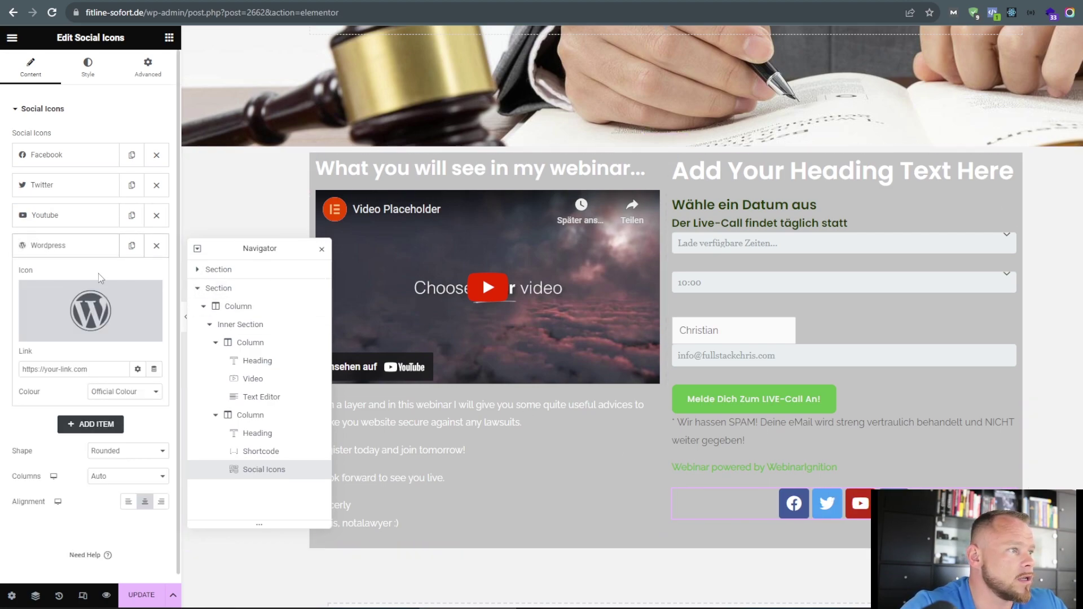
click(93, 320)
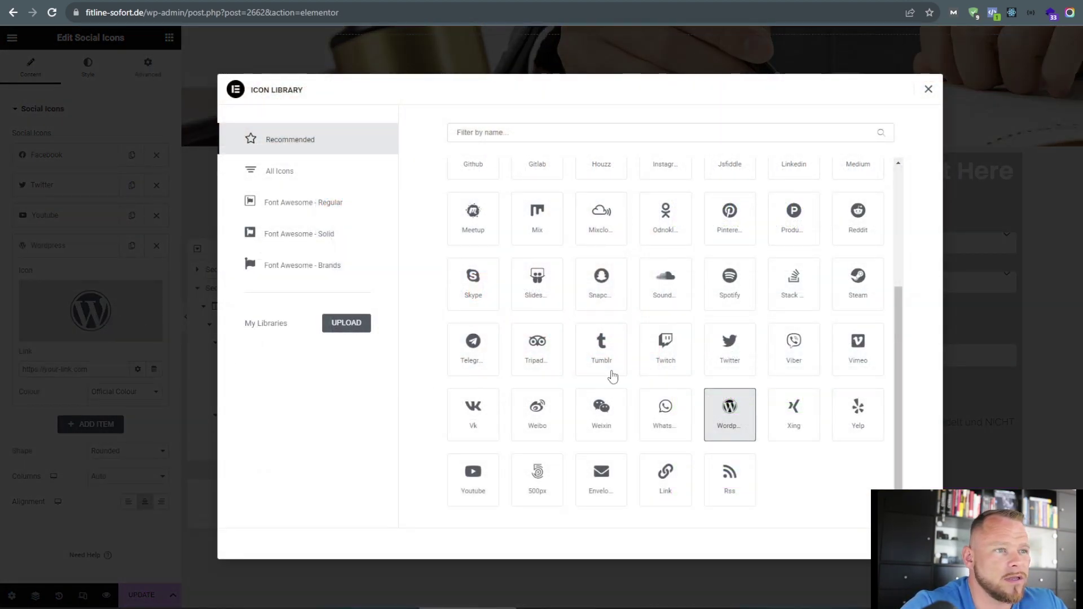
click(671, 367)
click(907, 544)
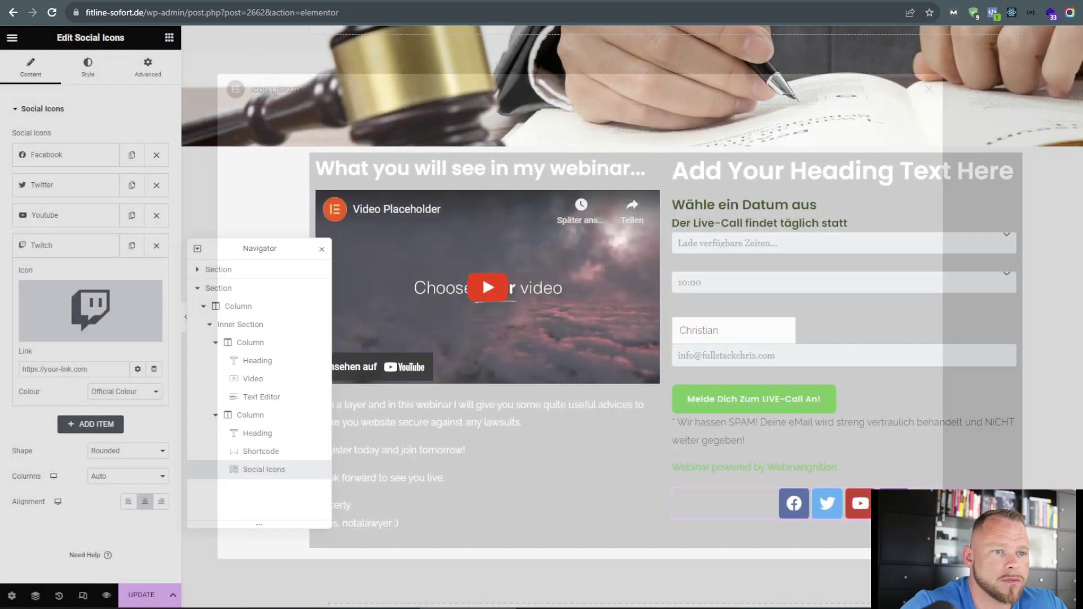
click(91, 424)
click(105, 337)
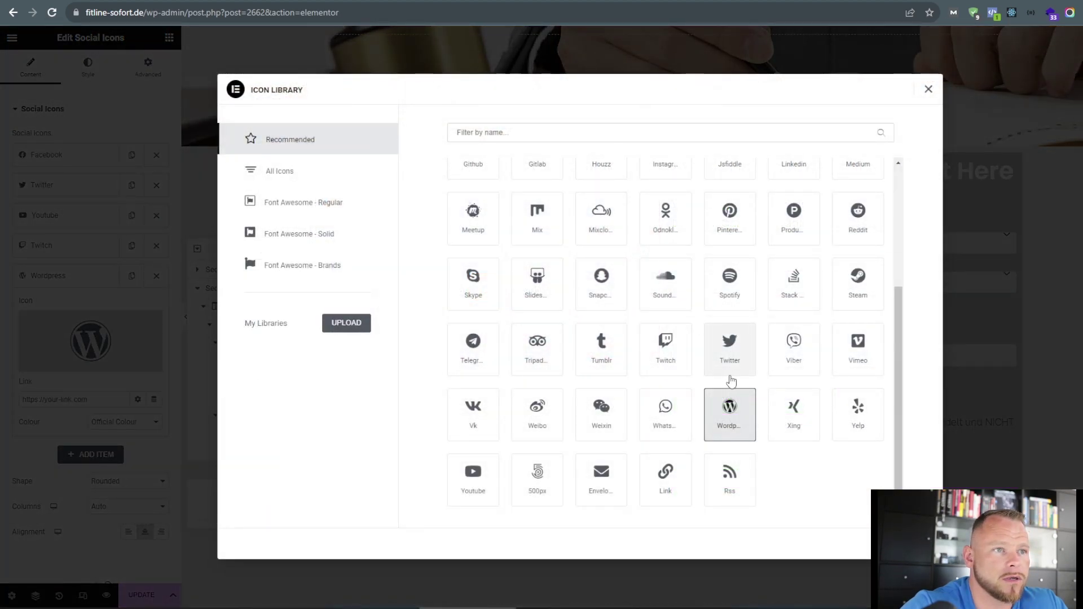
click(864, 286)
click(908, 542)
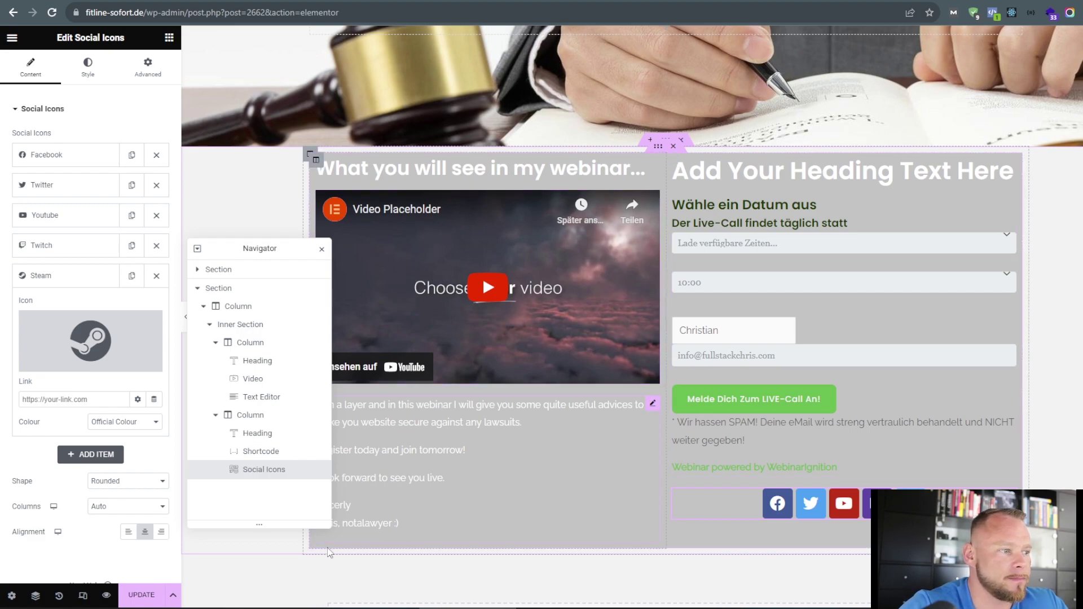
click(141, 596)
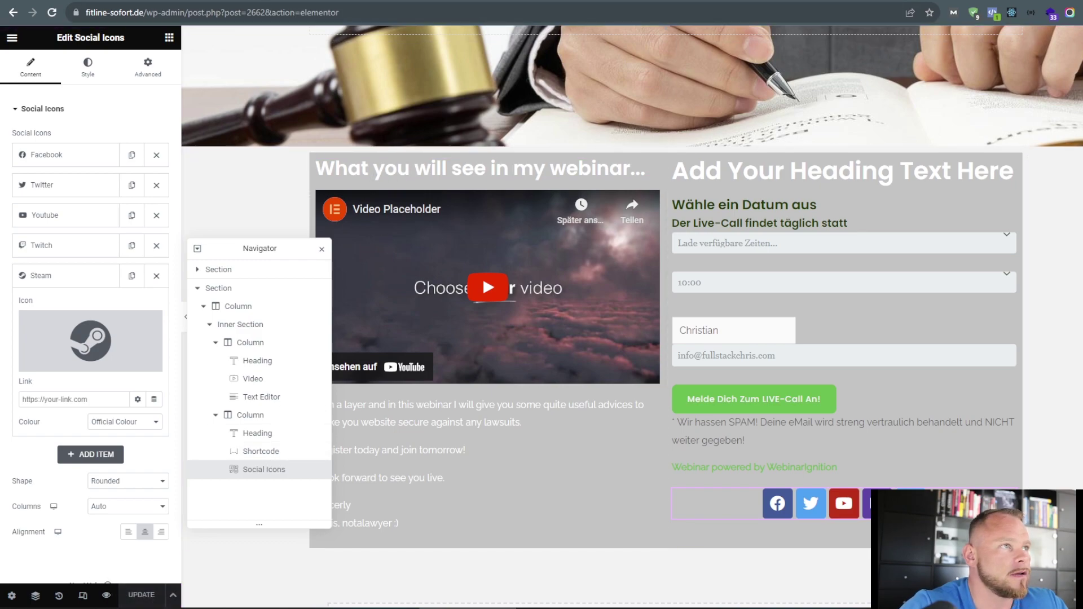
Review the finished landing page in the live preview, then return to the Elementor editor.
key(ctrl+Tab)
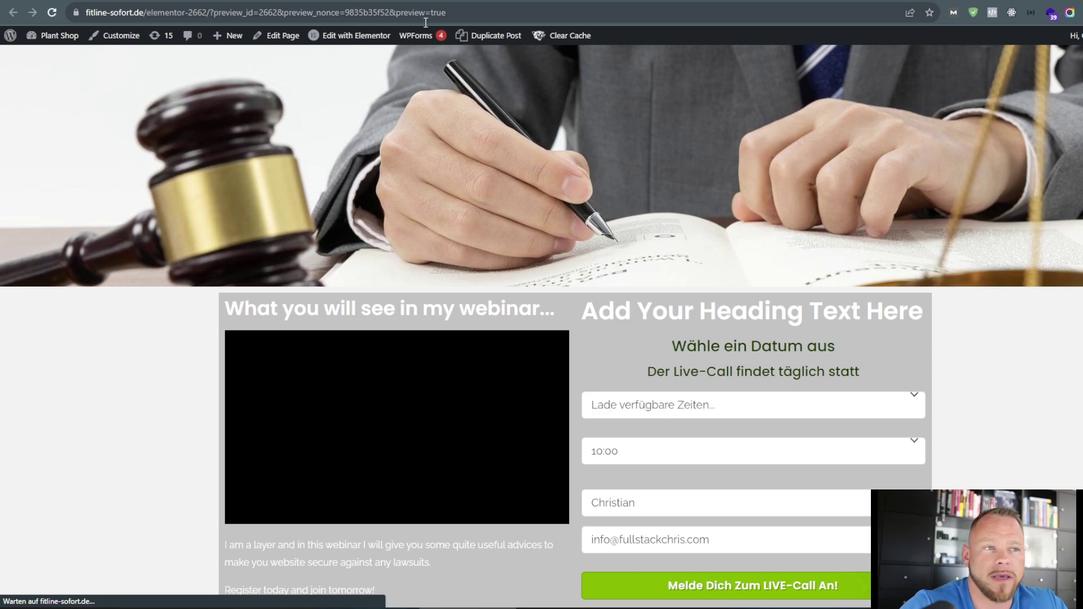
scroll(967, 401, down, 2)
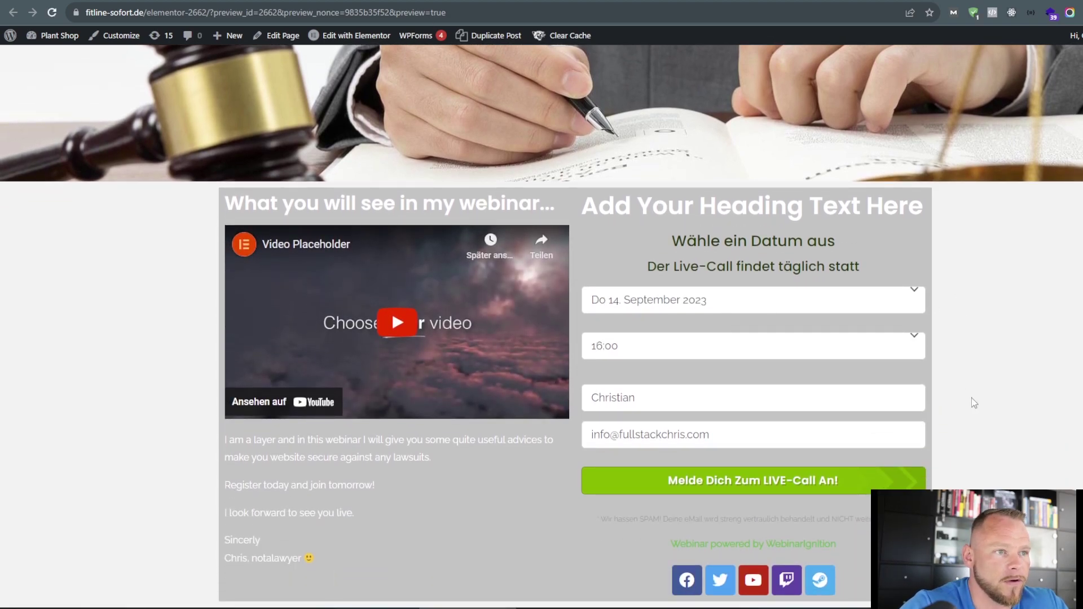
scroll(972, 398, up, 2)
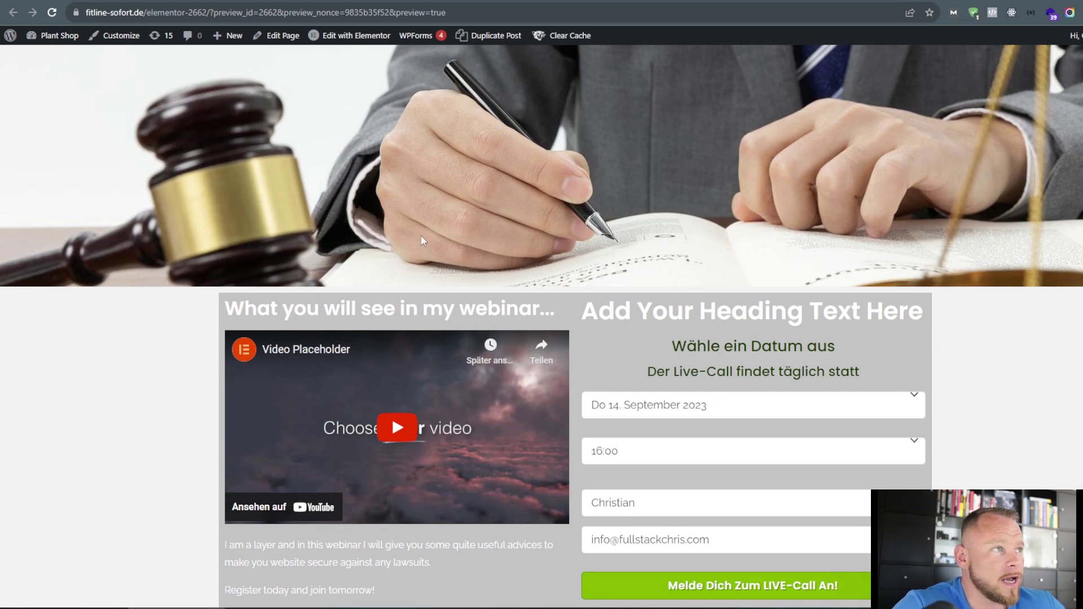
click(244, 5)
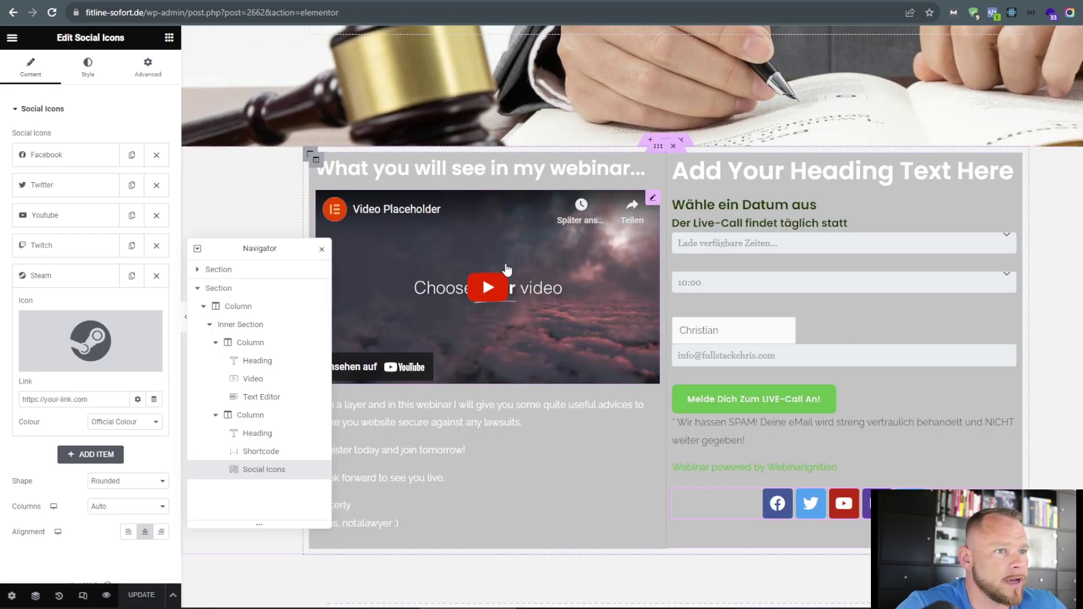
Select the outer column holding the webinar box in the Navigator.
drag(277, 248, 1011, 315)
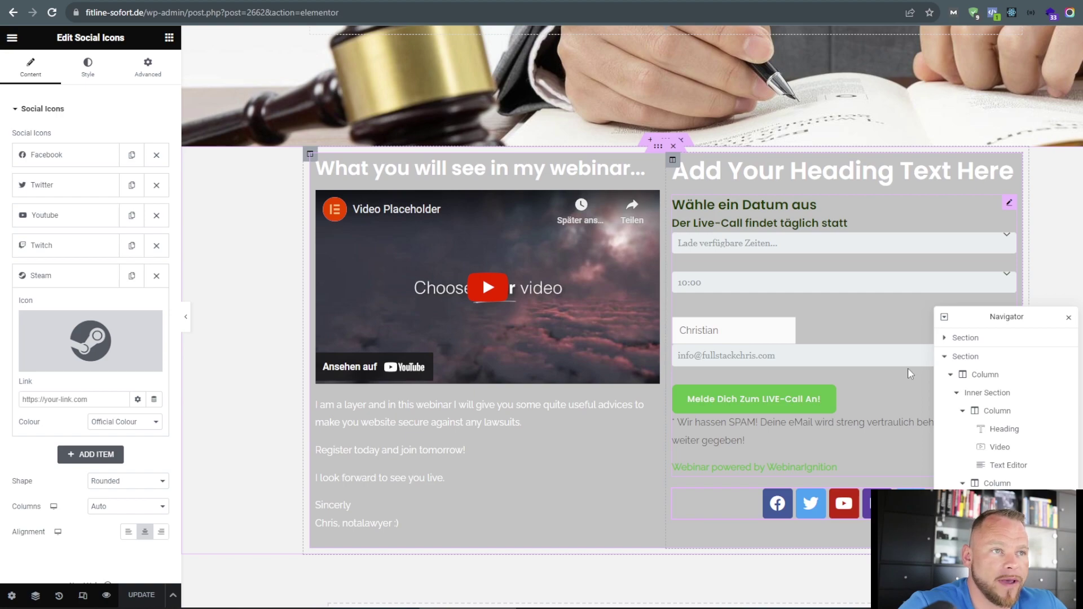
click(985, 375)
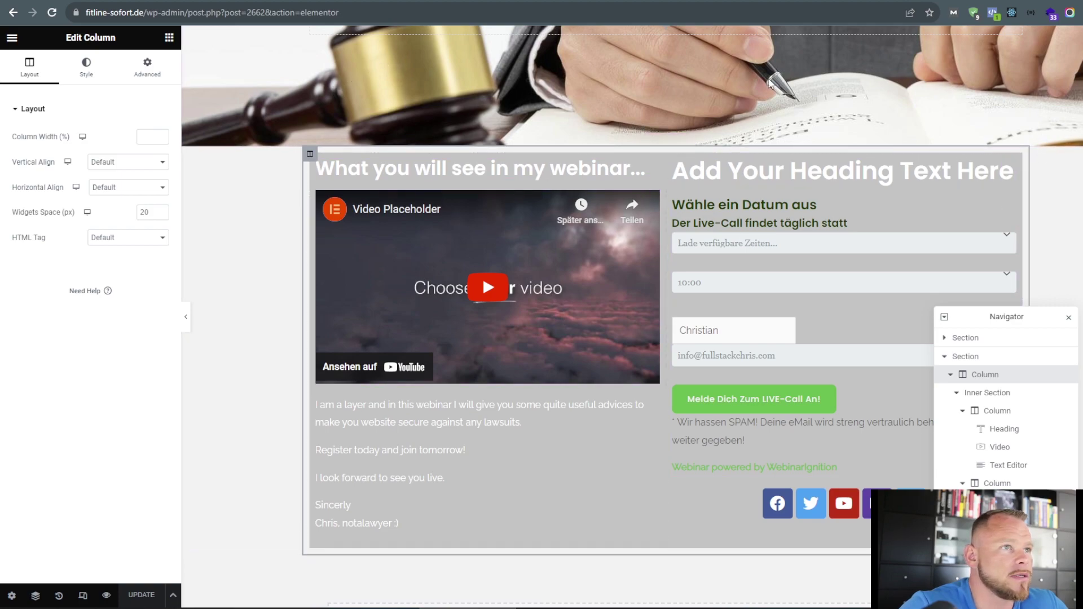
scroll(871, 164, up, 2)
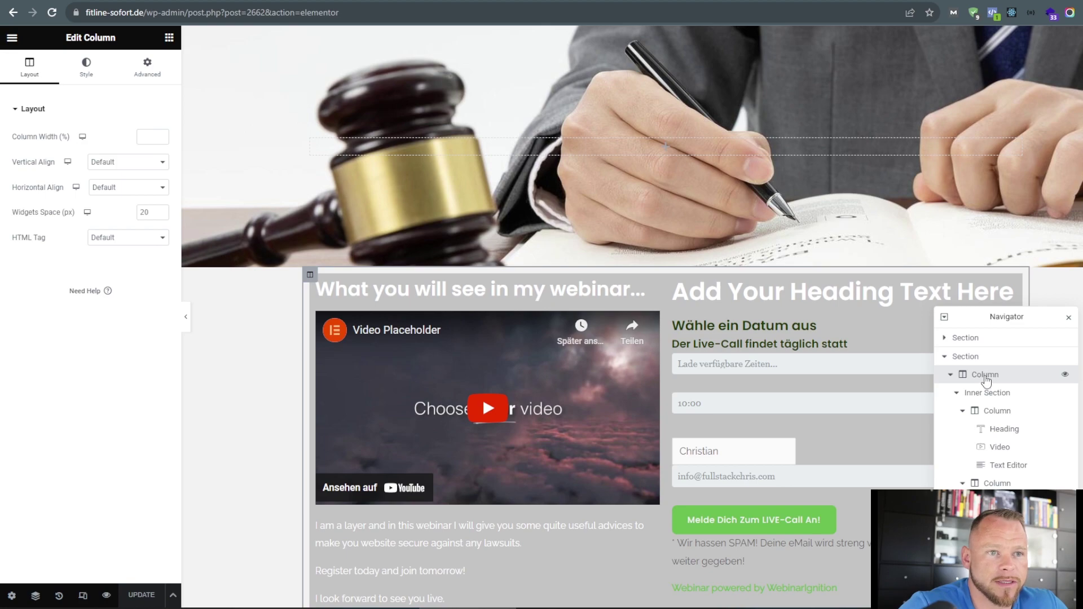
click(978, 359)
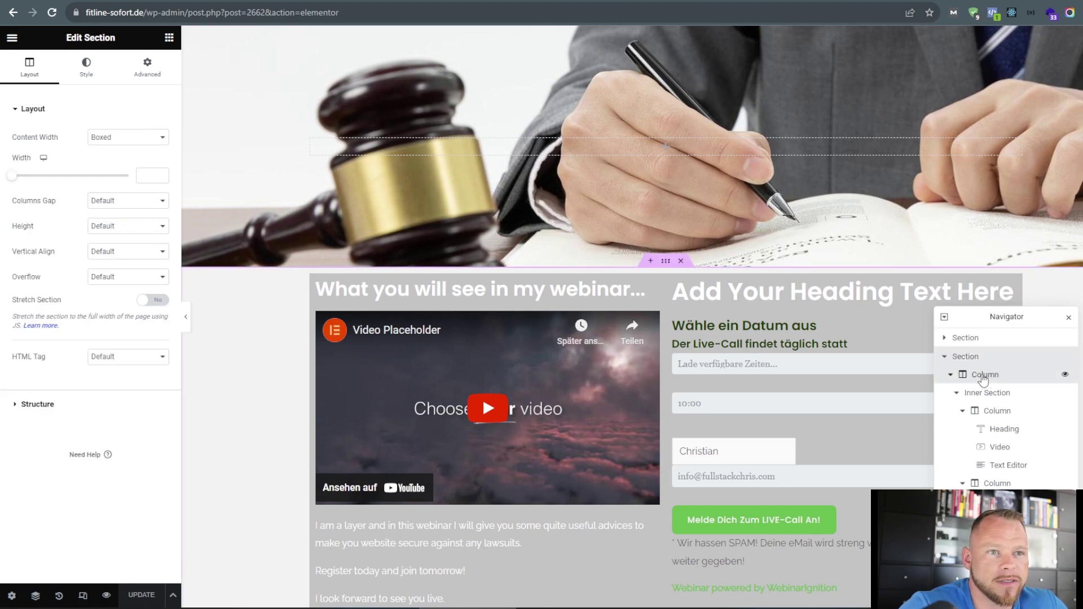
click(984, 377)
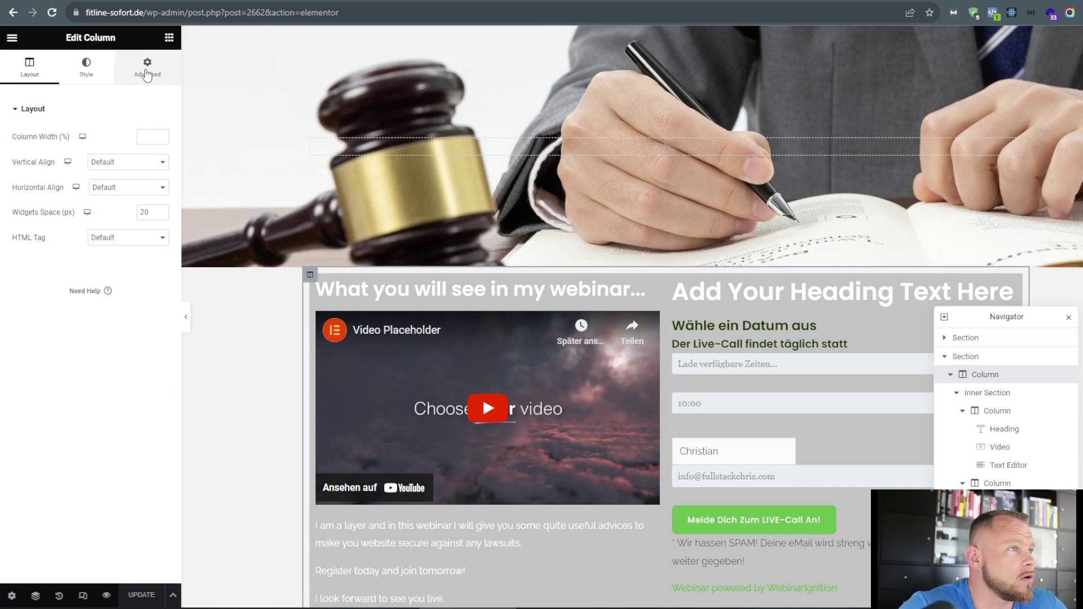
Unlink the column's margin, set its top margin to -200 px, and try a Classic background.
click(148, 73)
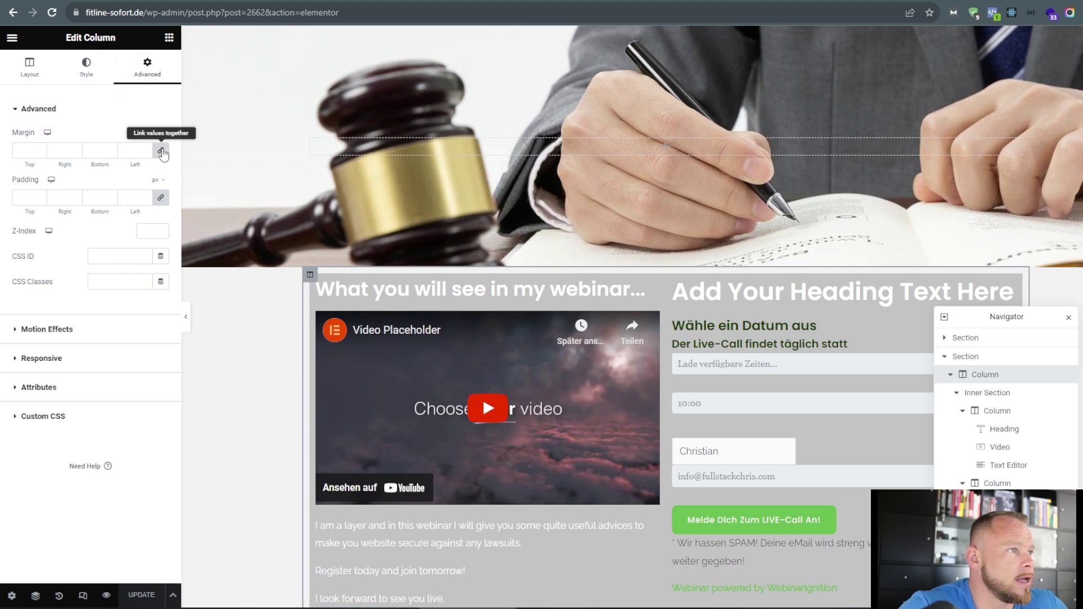
click(161, 151)
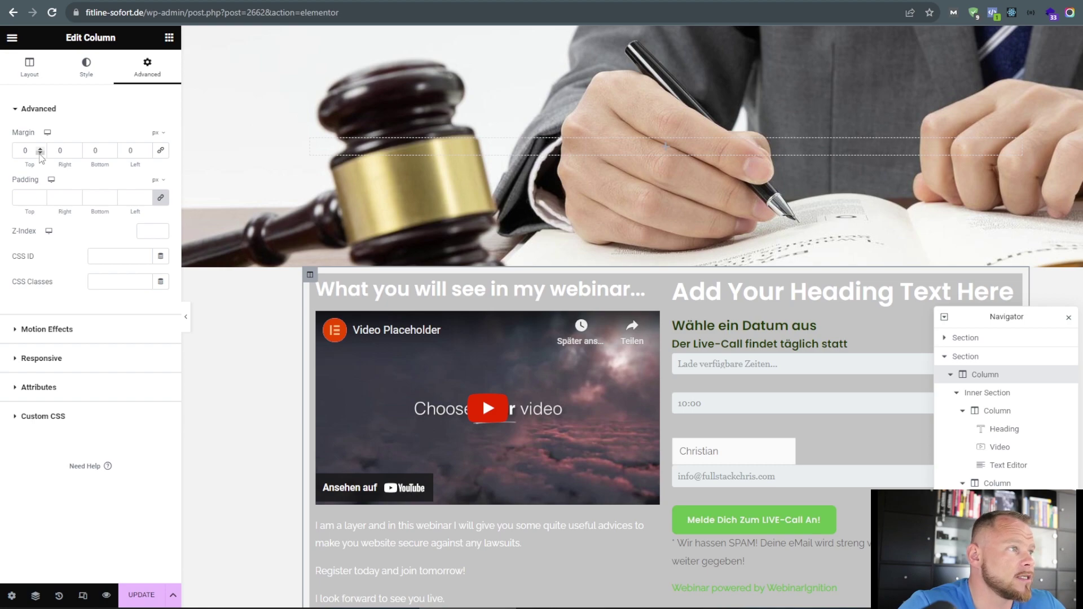
click(40, 153)
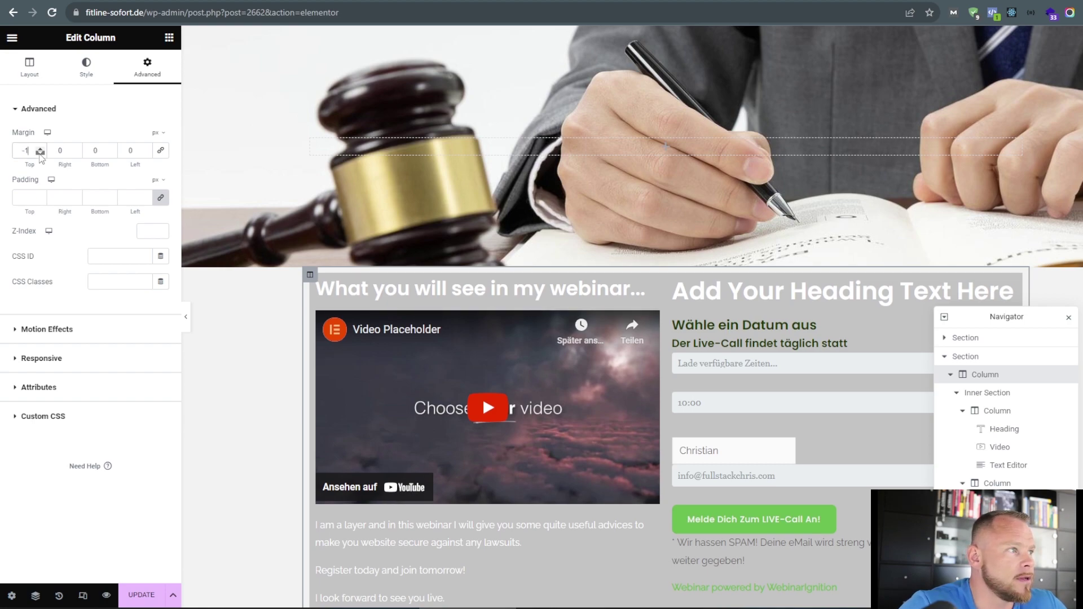
drag(40, 153, 40, 153)
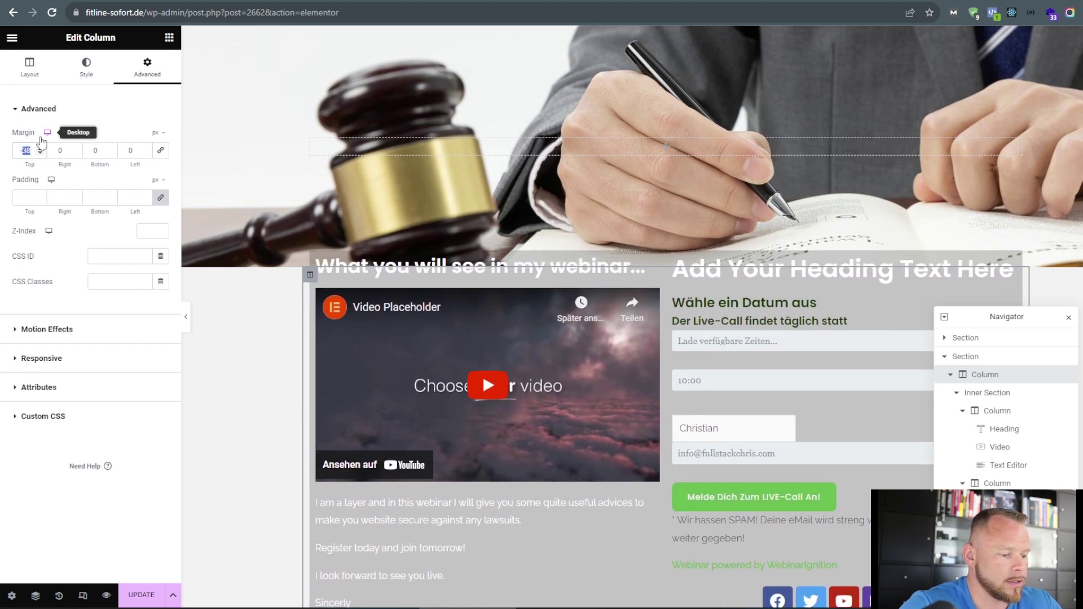
text(-150)
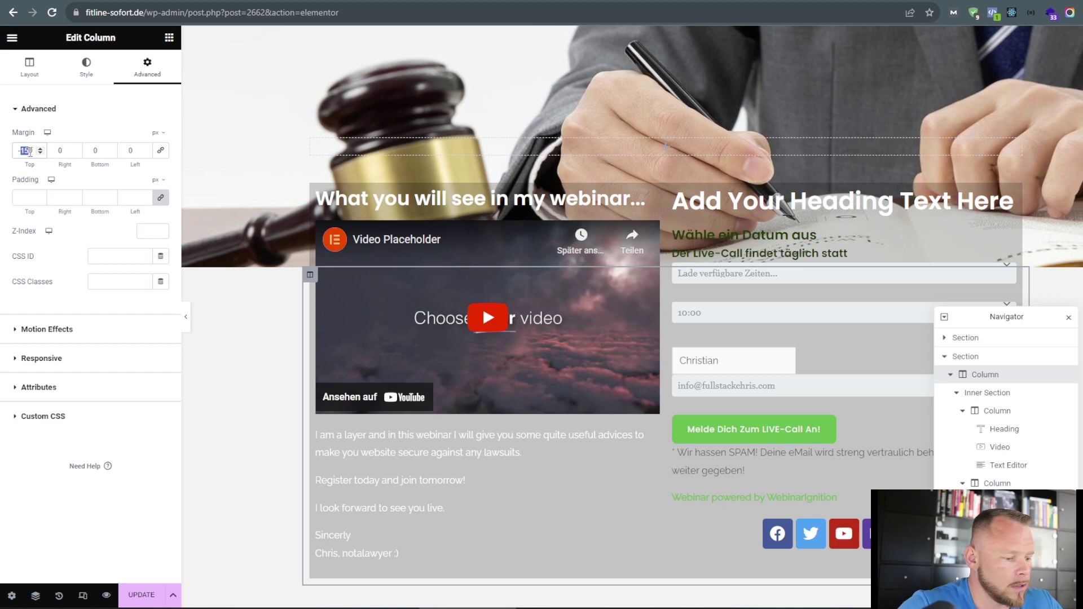
text(200)
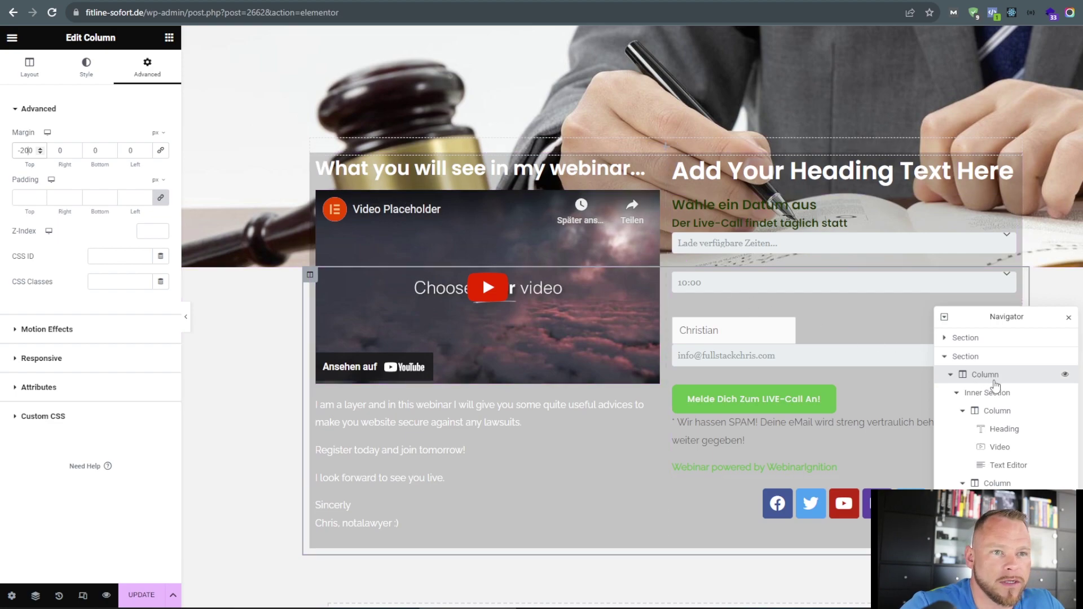
click(82, 70)
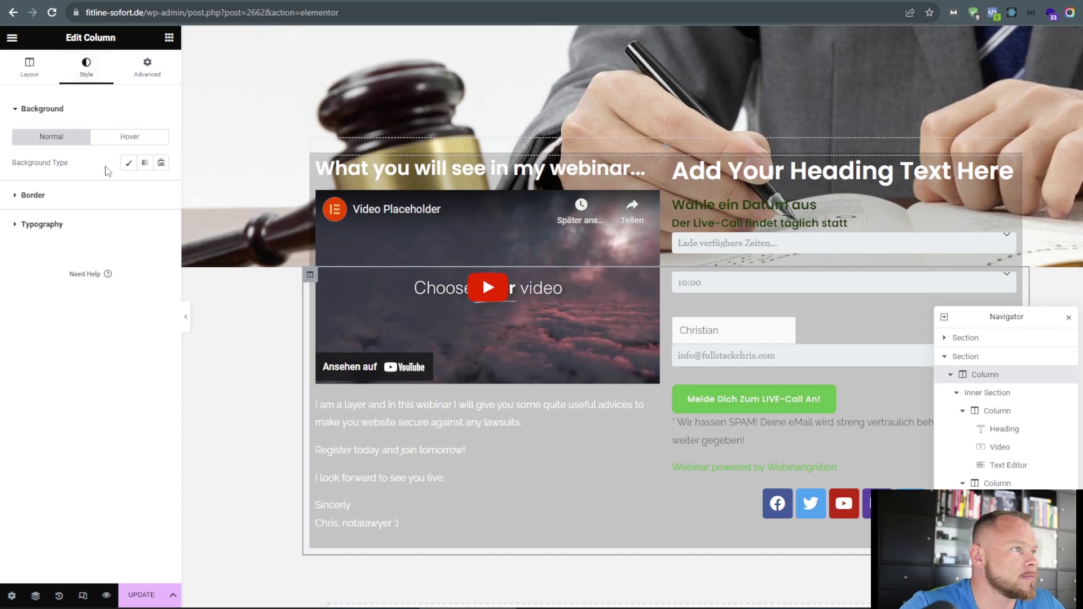
click(128, 168)
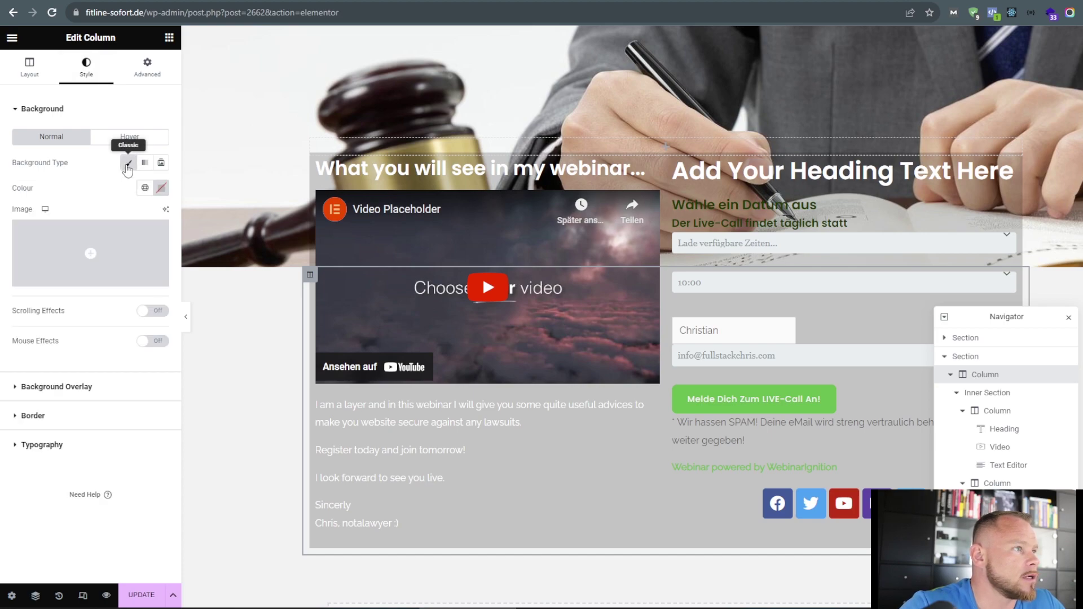
Remove the column's classic background and make the inner section's background colour slightly more opaque.
click(127, 164)
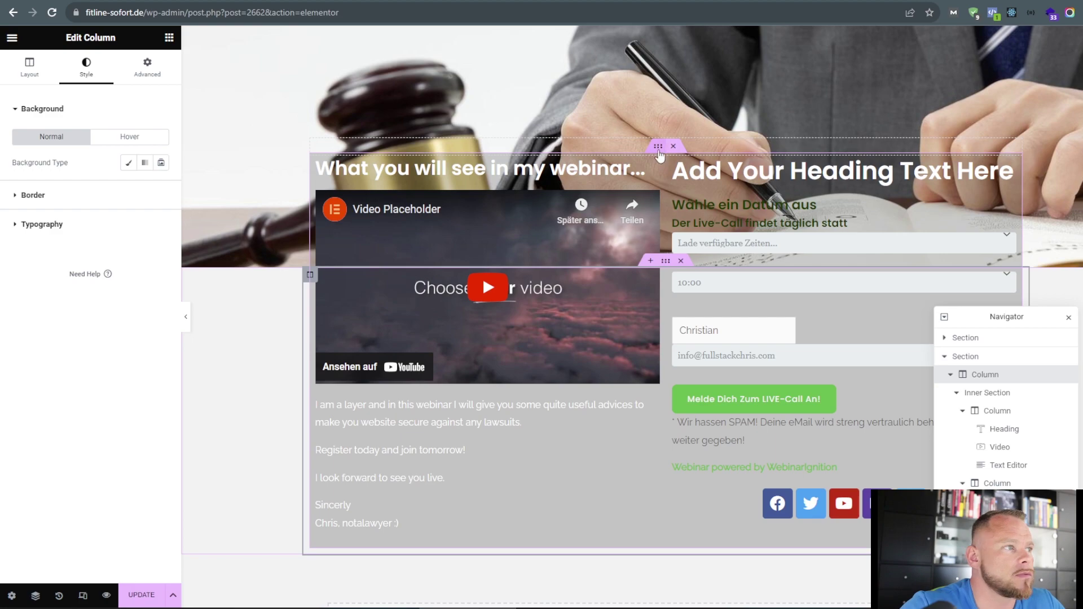
click(658, 148)
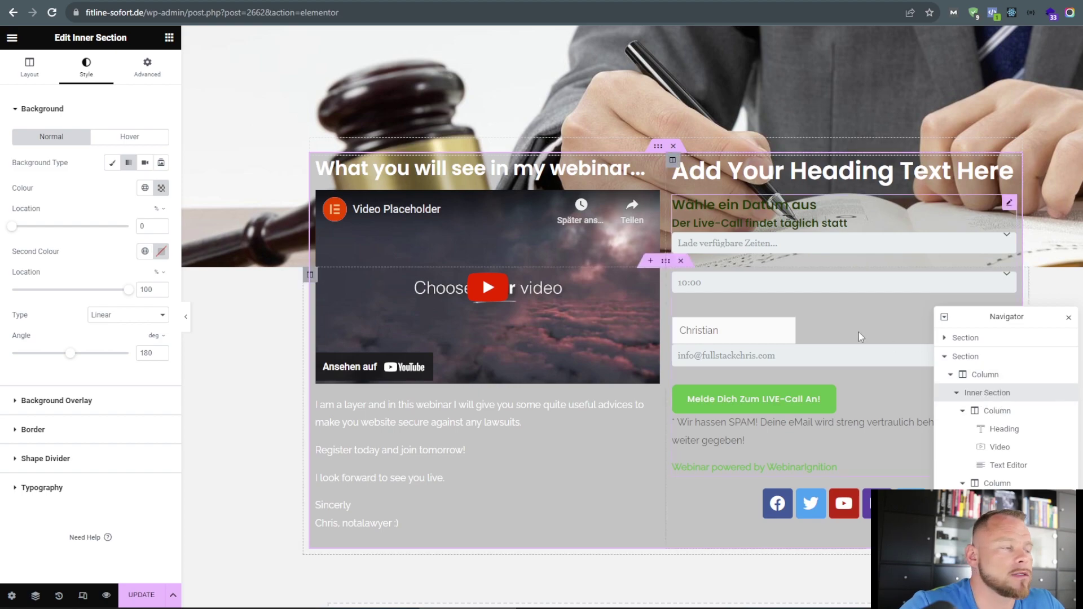
click(160, 190)
drag(118, 348, 132, 348)
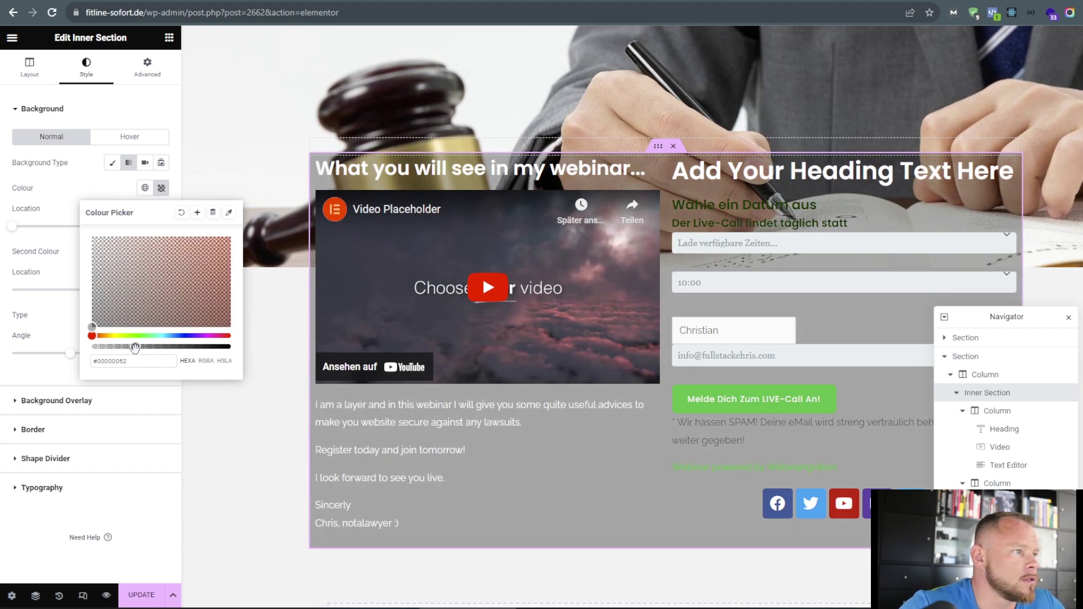
Save the page, check it in the refreshed preview, and return to the editor.
click(136, 600)
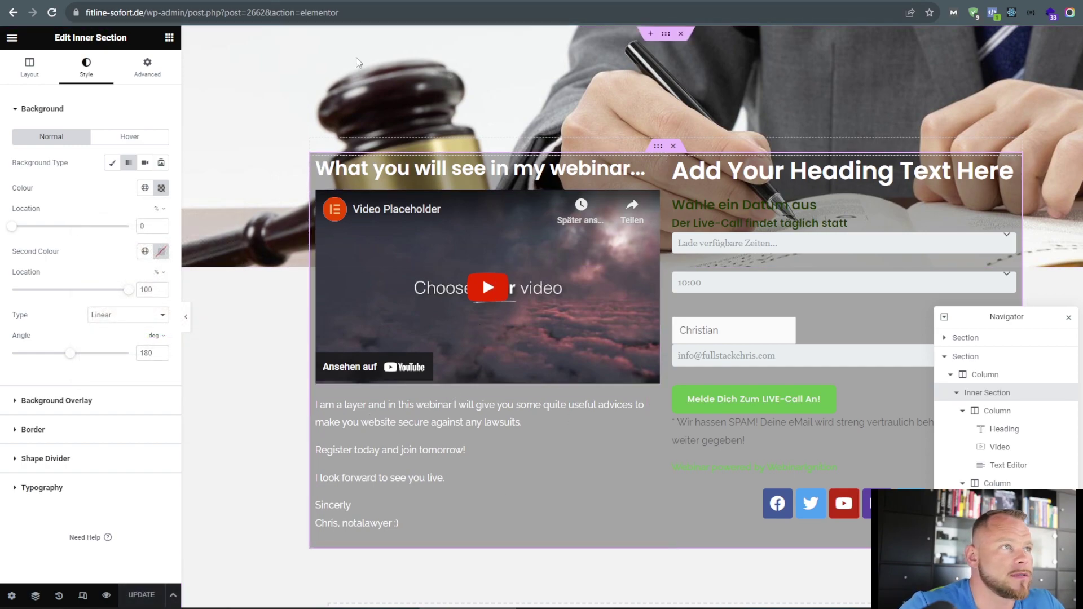
key(ctrl+Tab)
key(F5)
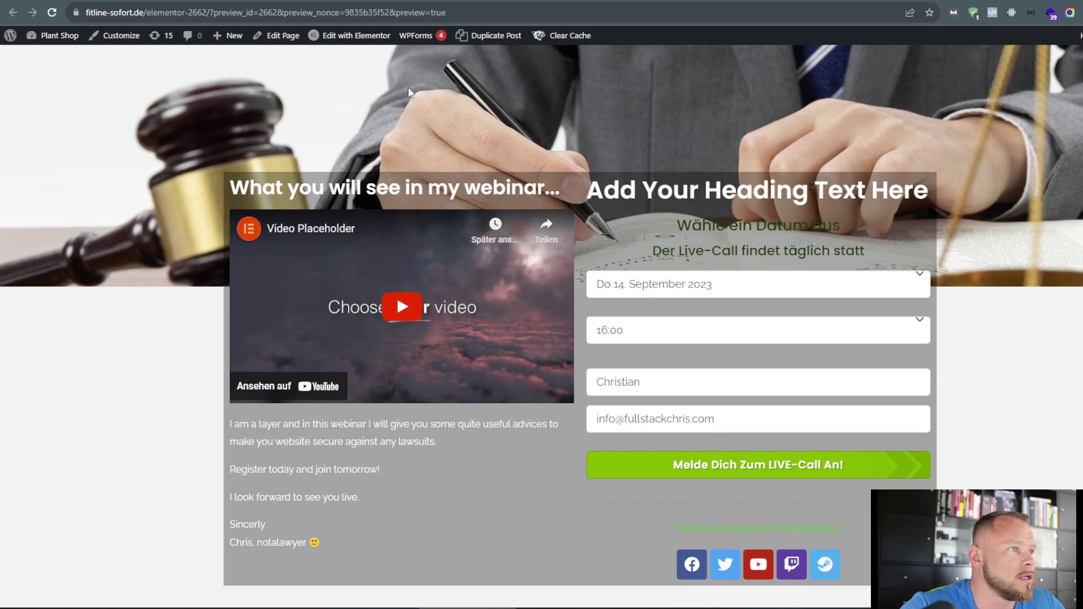
key(ctrl+shift+Tab)
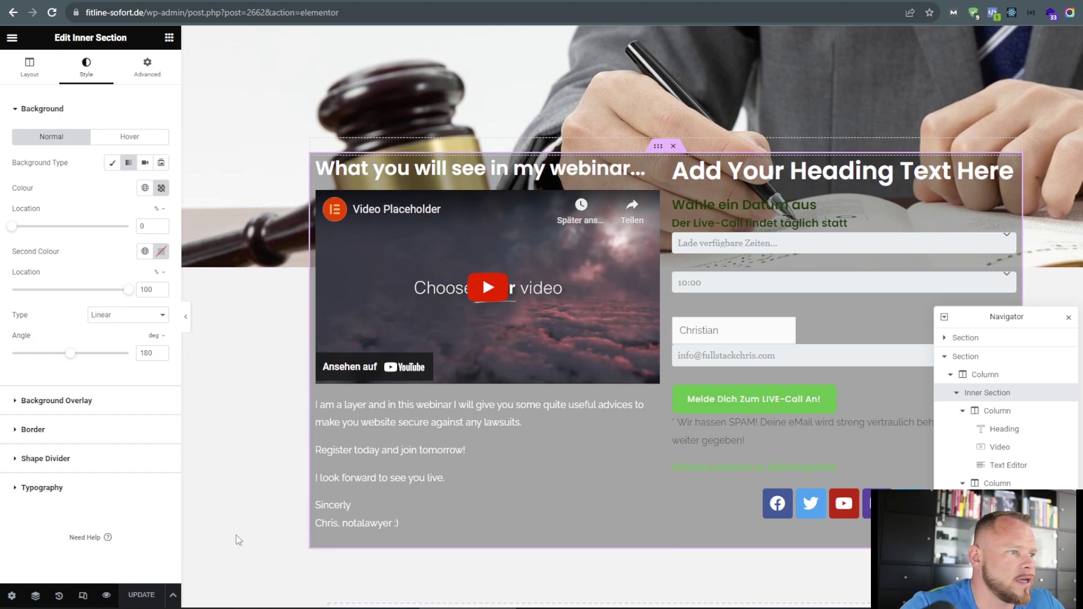
click(22, 430)
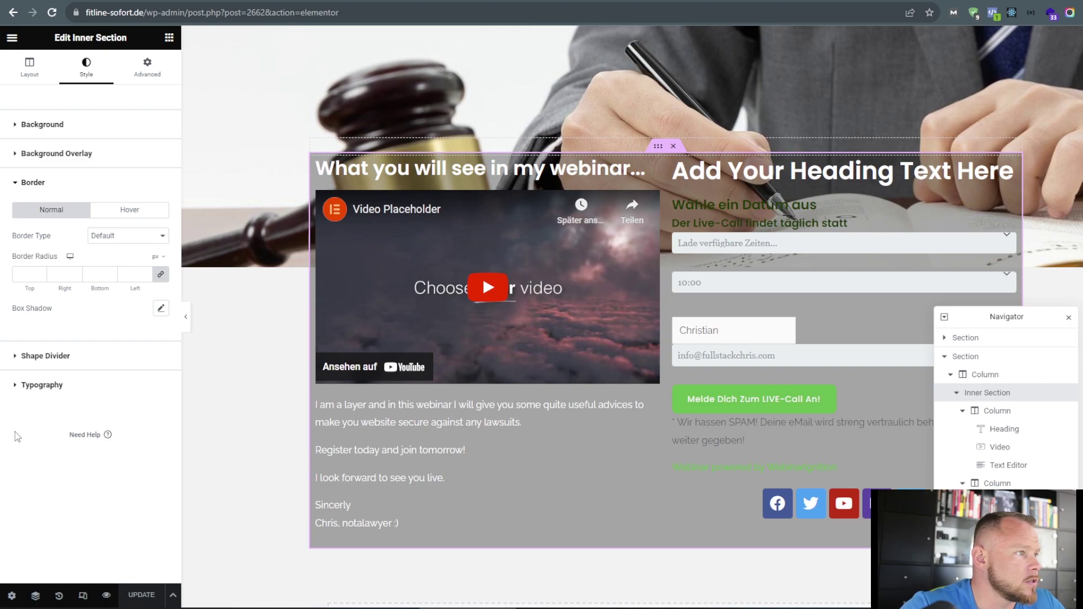
Set a 15 px border radius on all corners of the inner section, save, and preview.
double_click(41, 274)
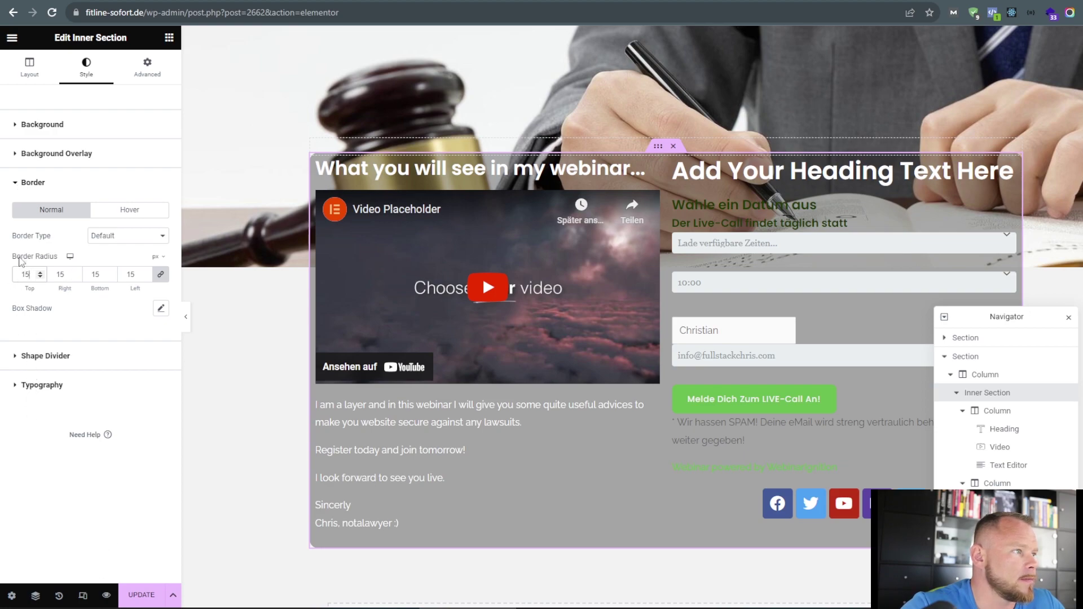
click(142, 597)
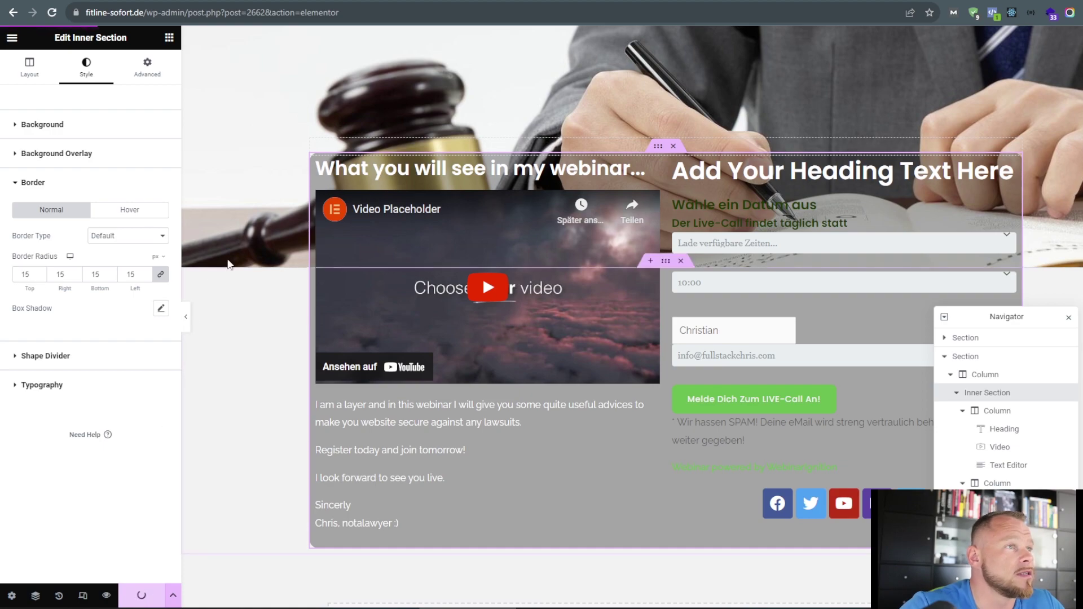
click(106, 595)
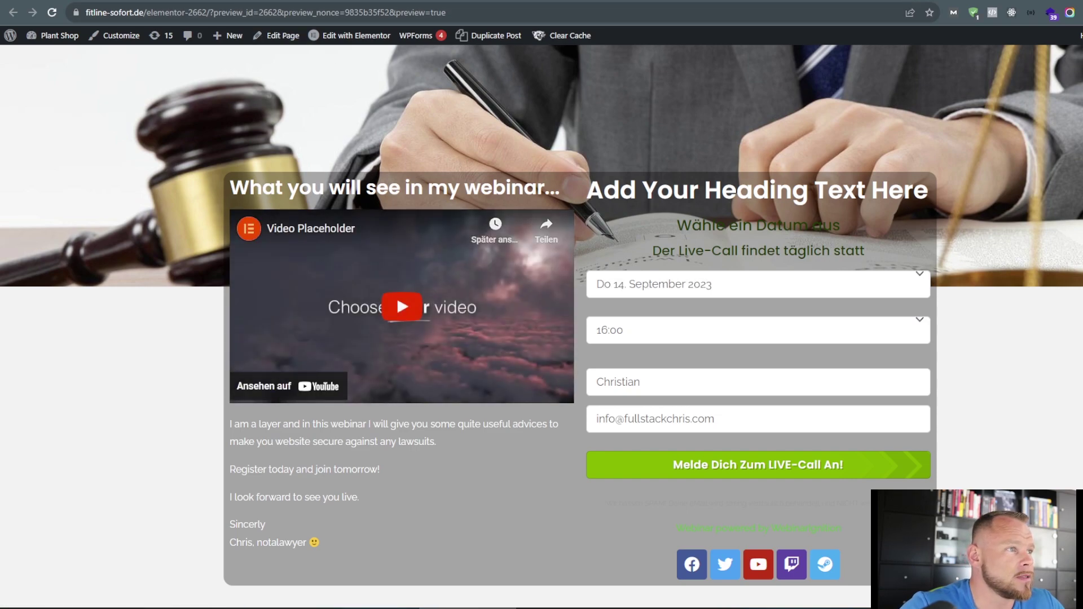
click(232, 2)
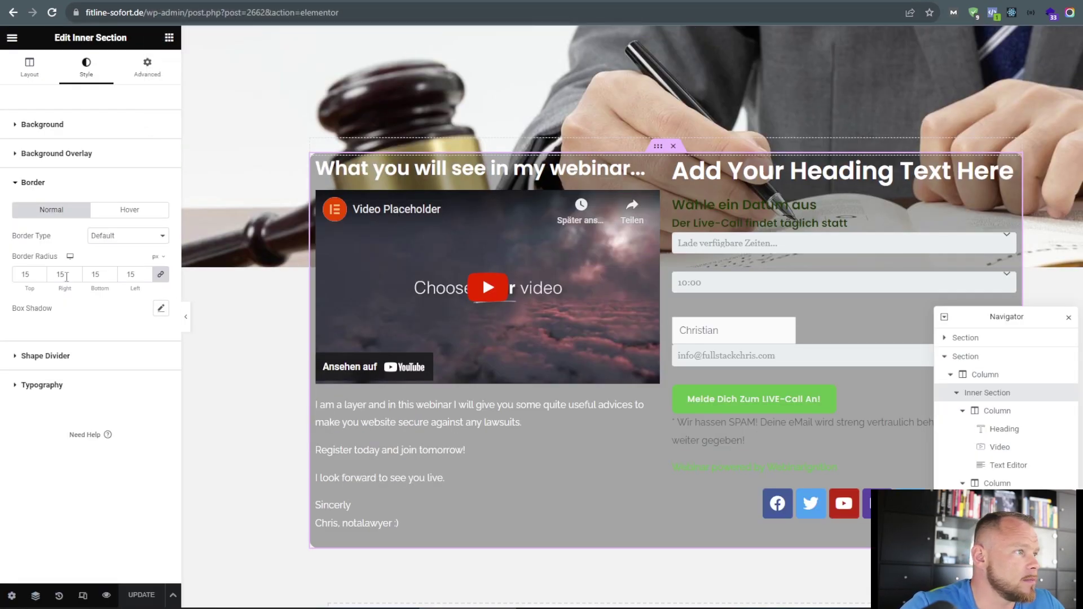
Give the grey box a solid 1 px border in mid-grey #5C5C5C.
click(106, 237)
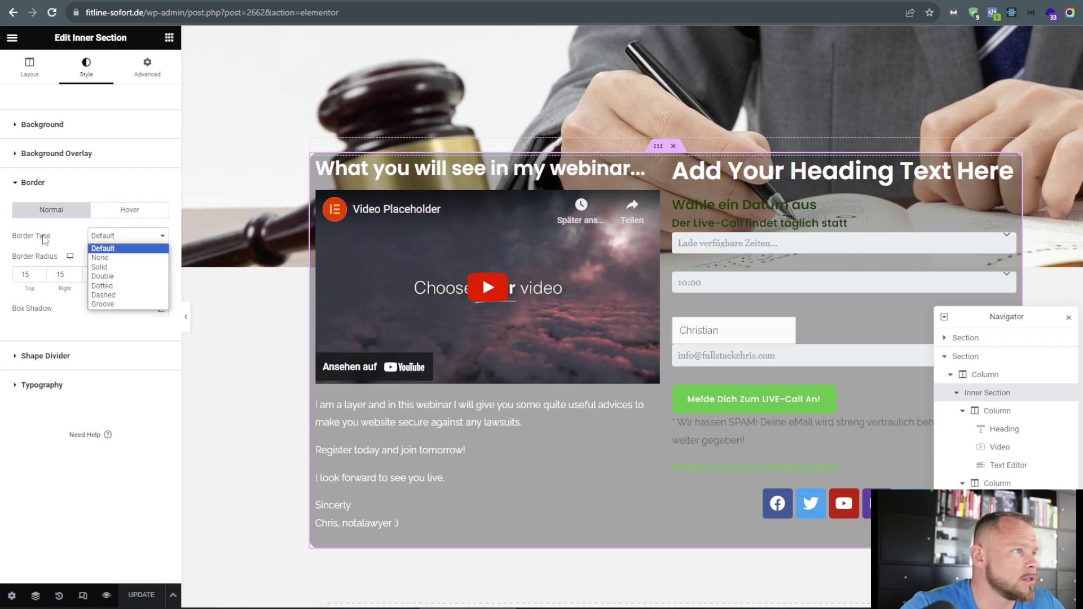
click(99, 267)
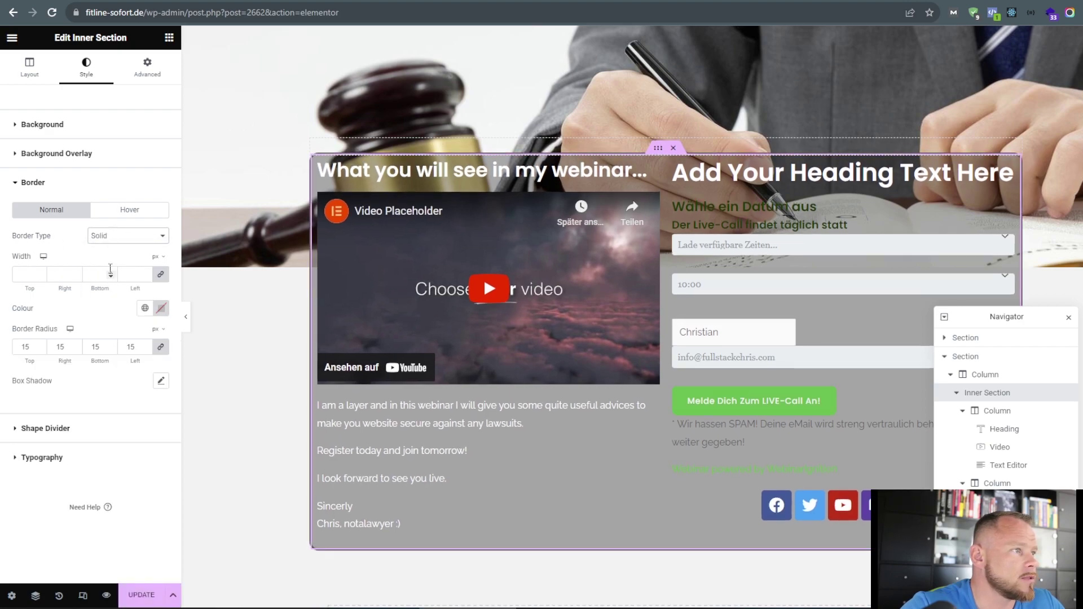
click(145, 274)
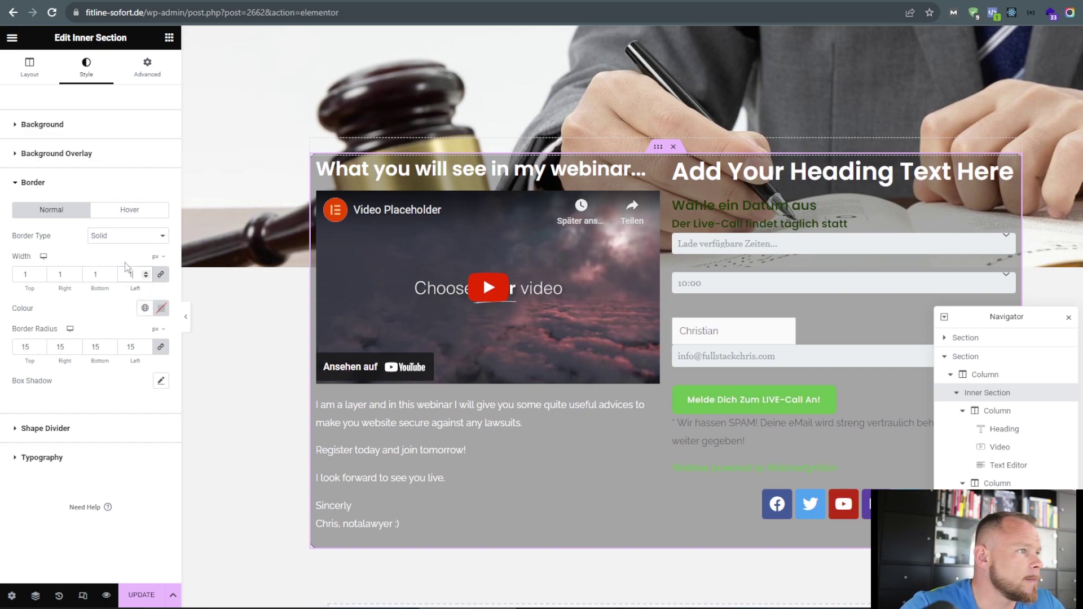
click(161, 308)
drag(145, 418, 90, 422)
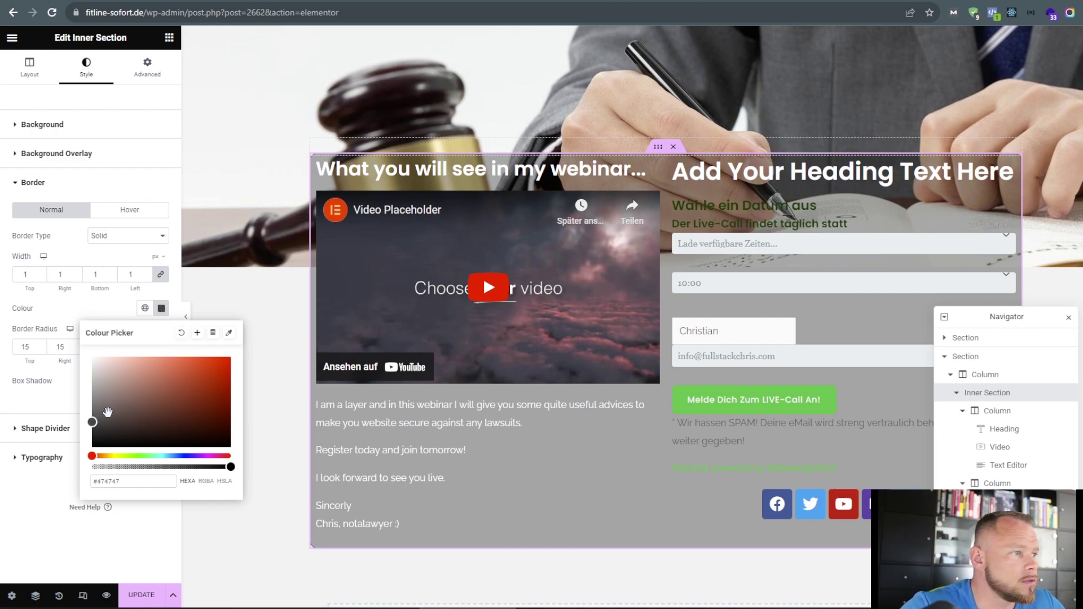
click(92, 415)
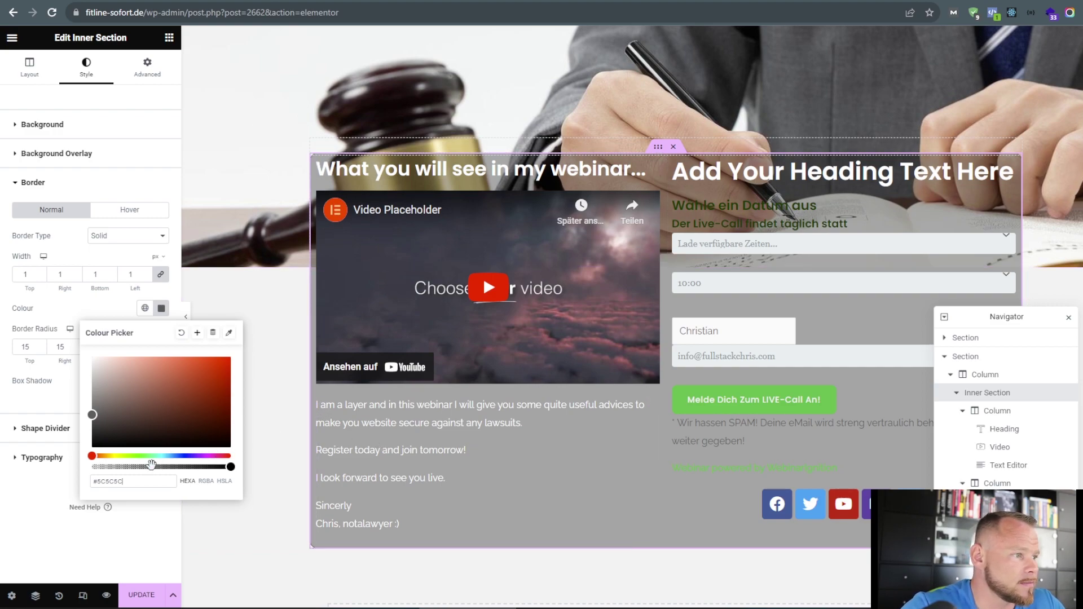
click(145, 550)
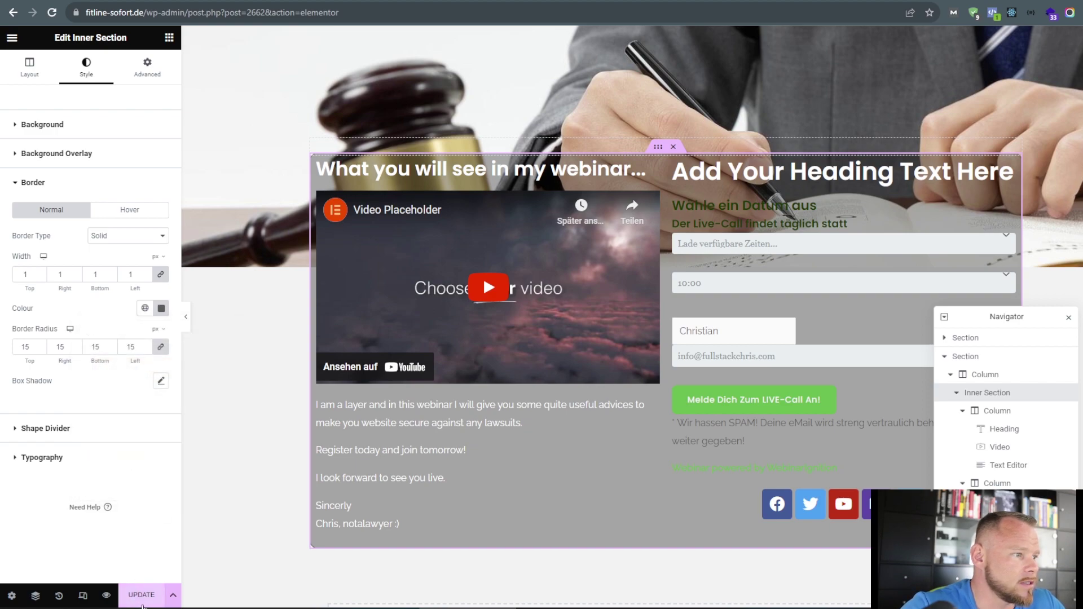
Save the page, check the new border in the live preview, then return to the editor.
click(134, 599)
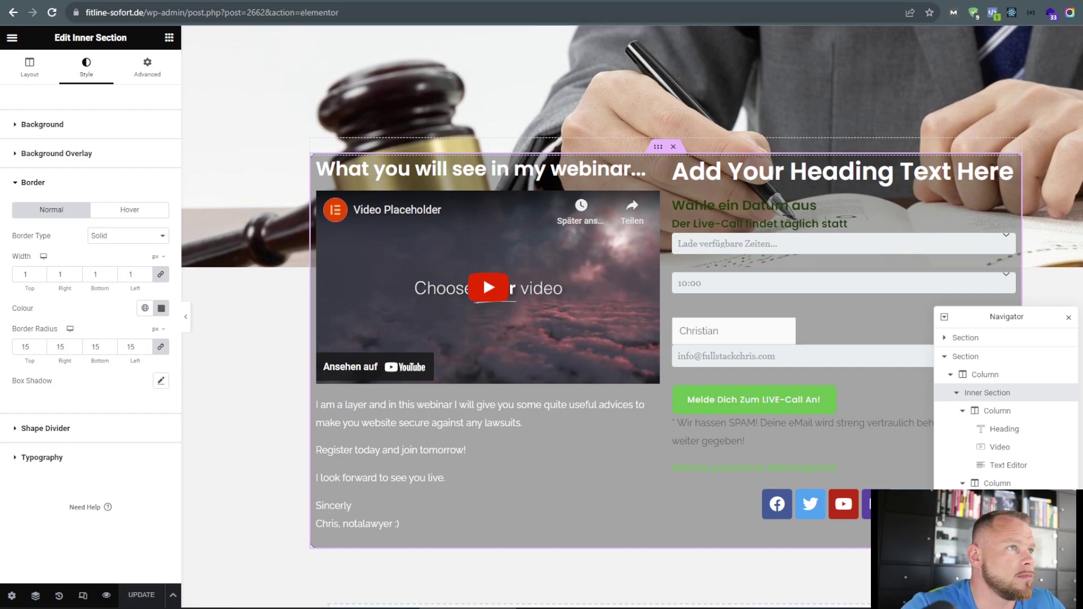
key(alt+Left)
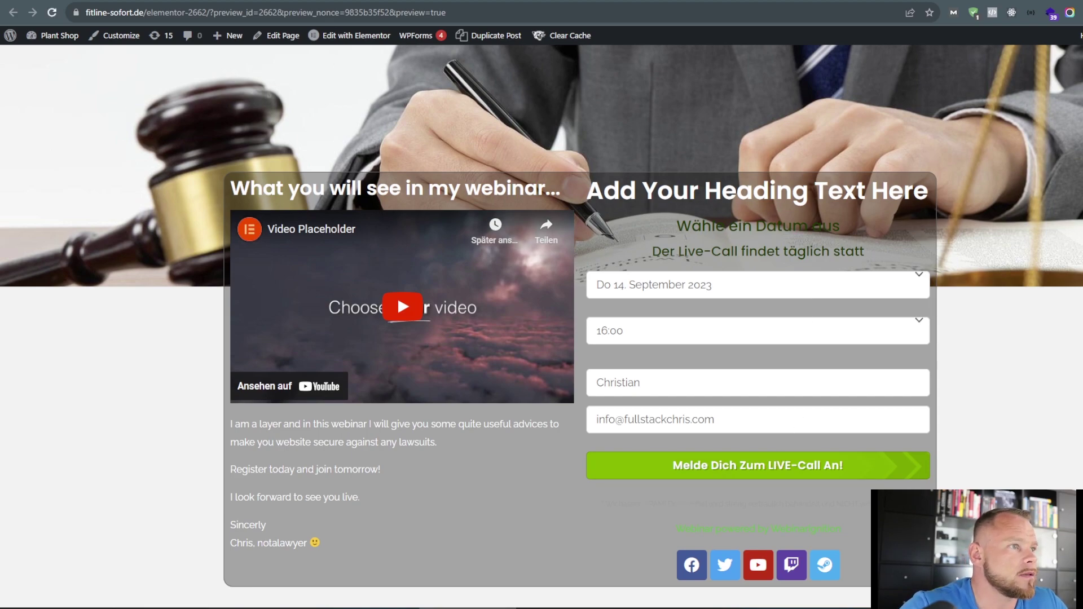
click(215, 1)
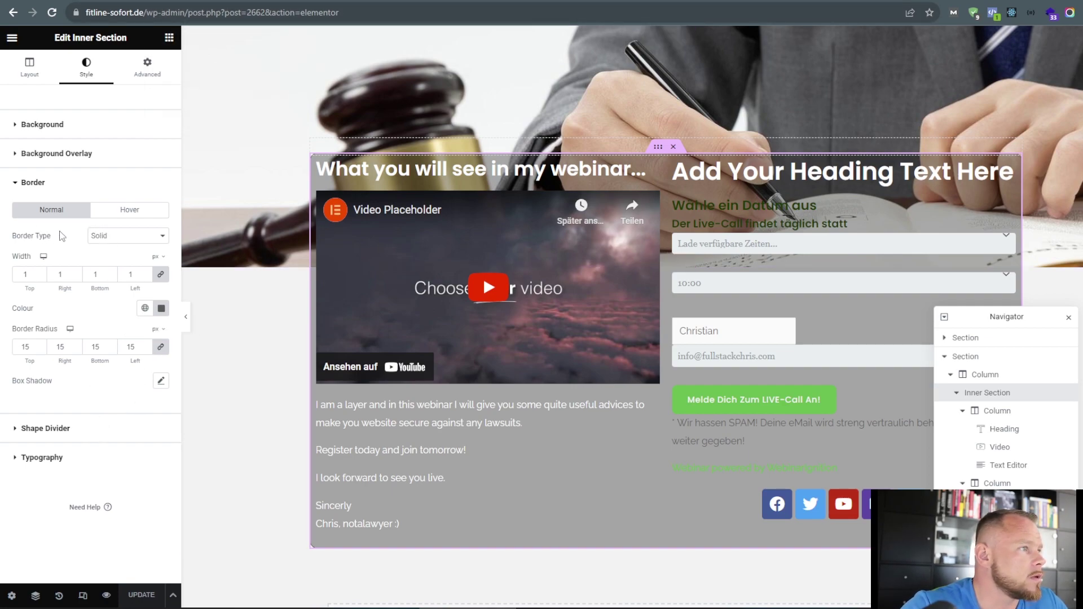
Turn on the default box shadow for the grey box under Border settings.
click(17, 156)
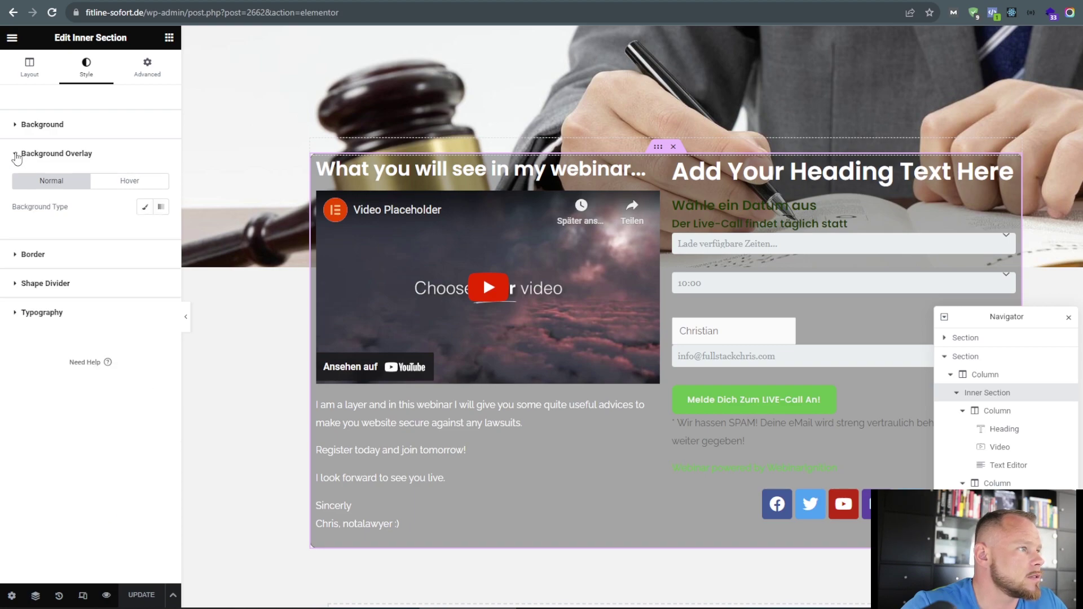
click(11, 265)
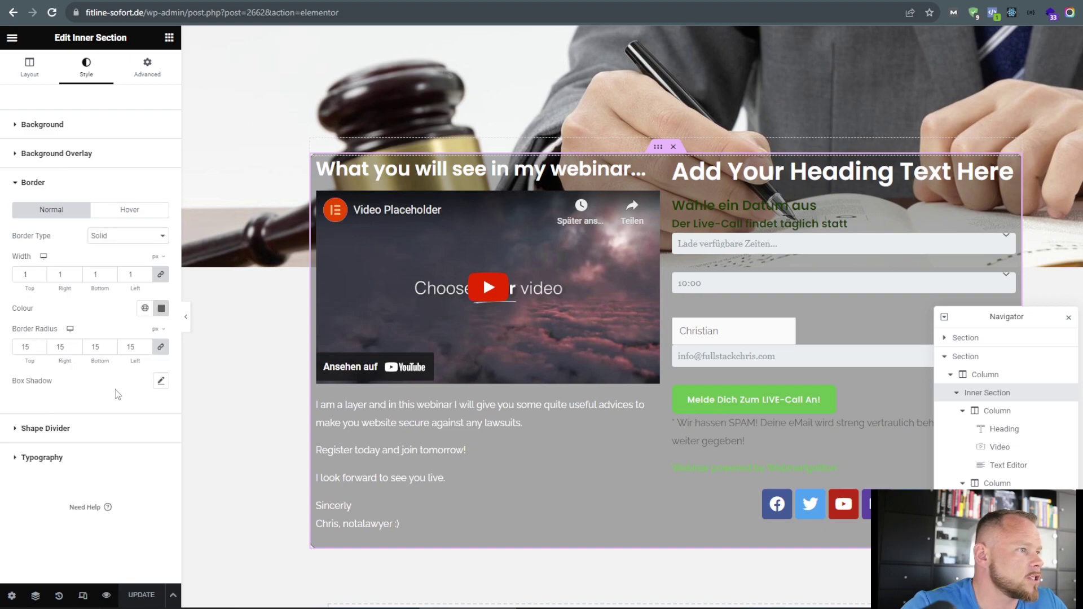
click(160, 381)
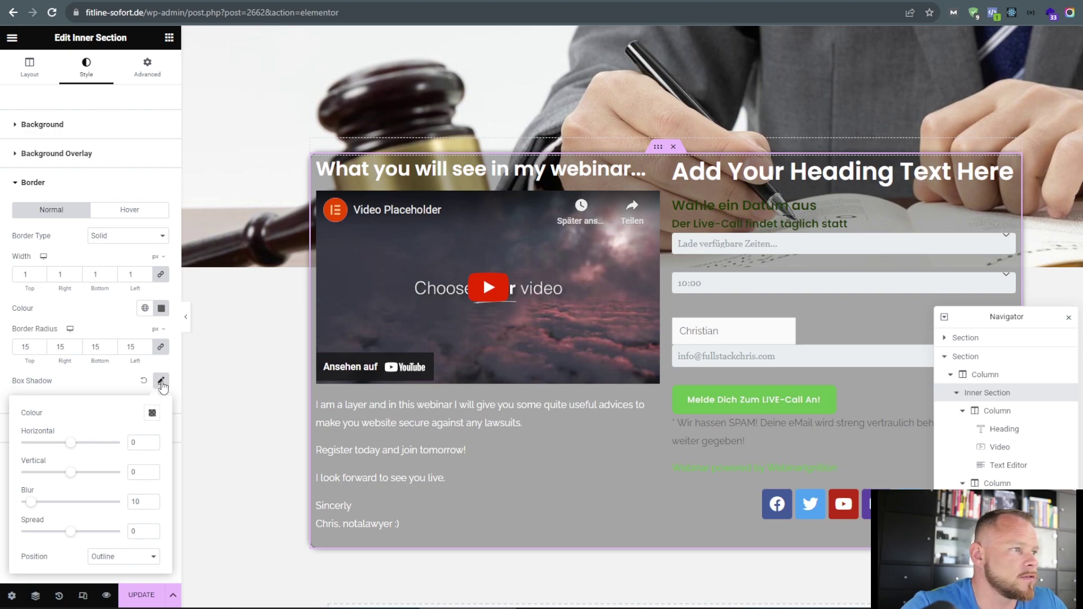
click(109, 387)
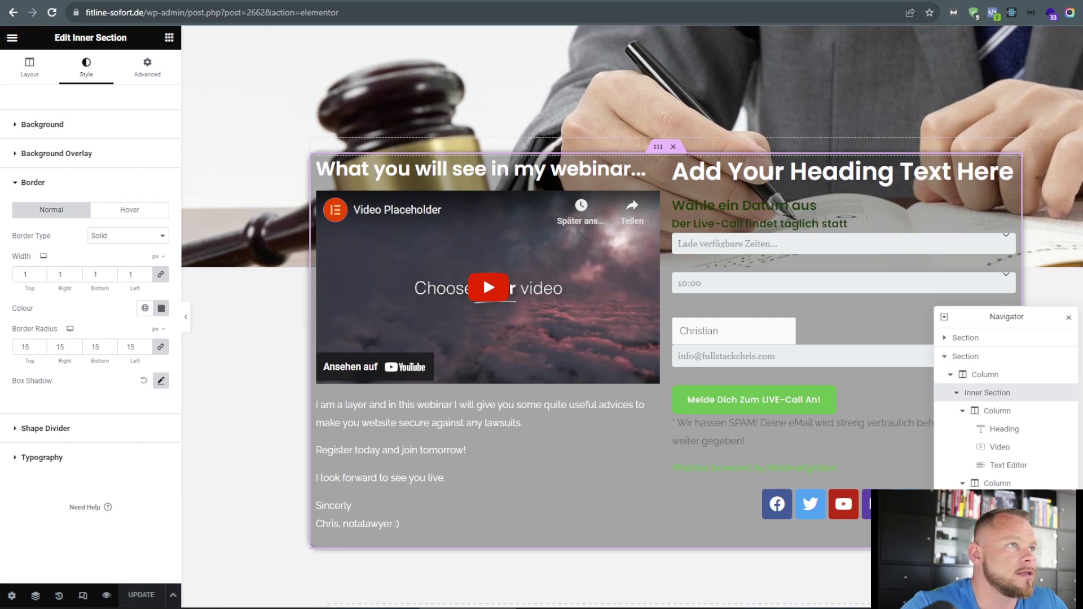
Review the shadowed box and privacy note in the live preview, then go back to the editor.
click(338, 1)
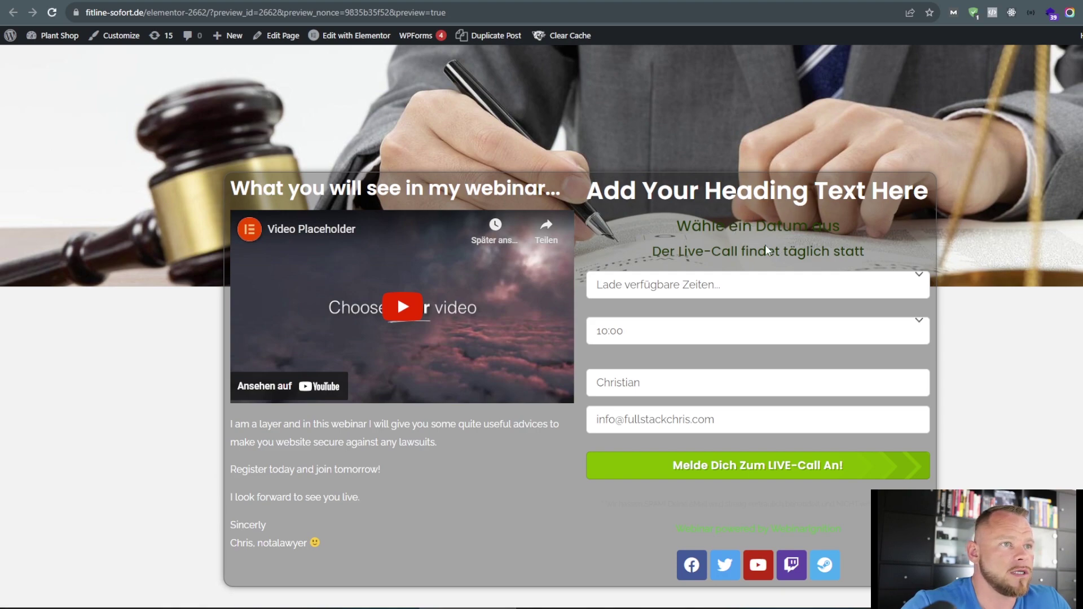
drag(844, 506, 821, 504)
click(533, 503)
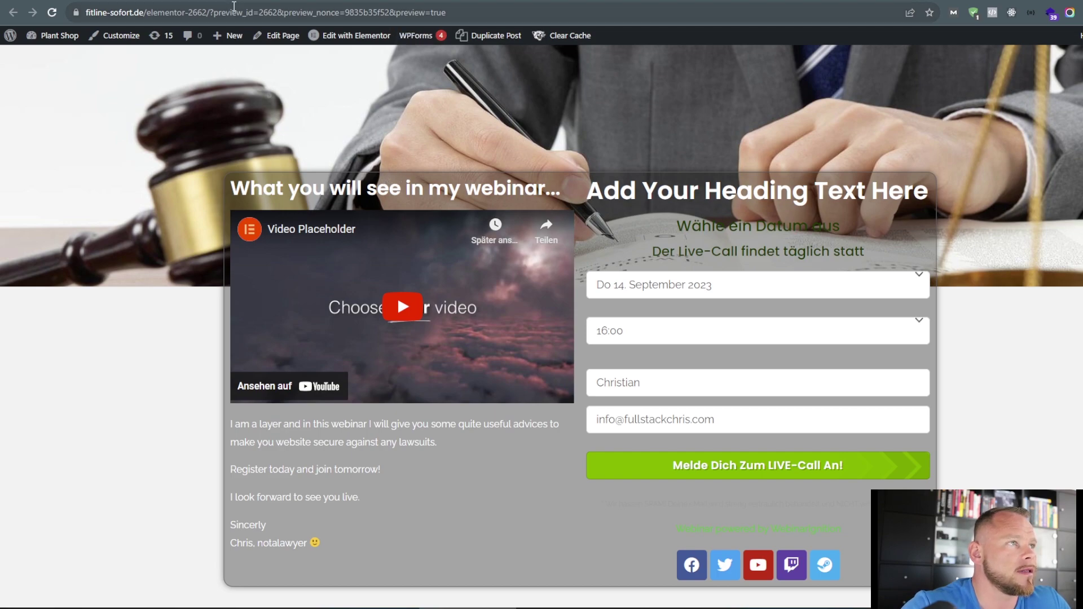
key(ctrl+Tab)
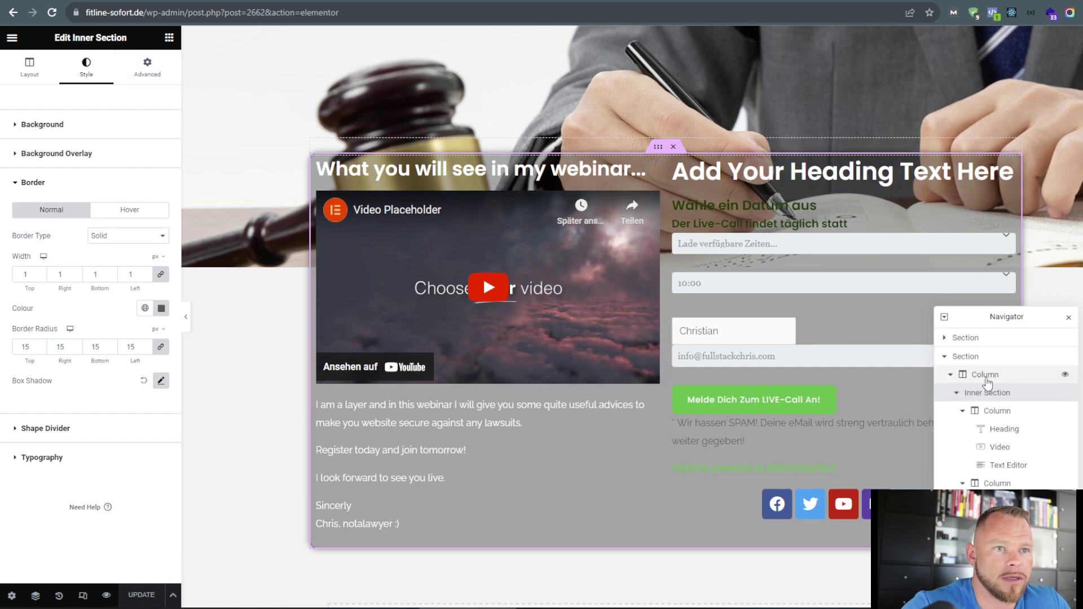
click(315, 149)
Set the outer column's top margin to -300 px in Advanced spacing.
click(147, 67)
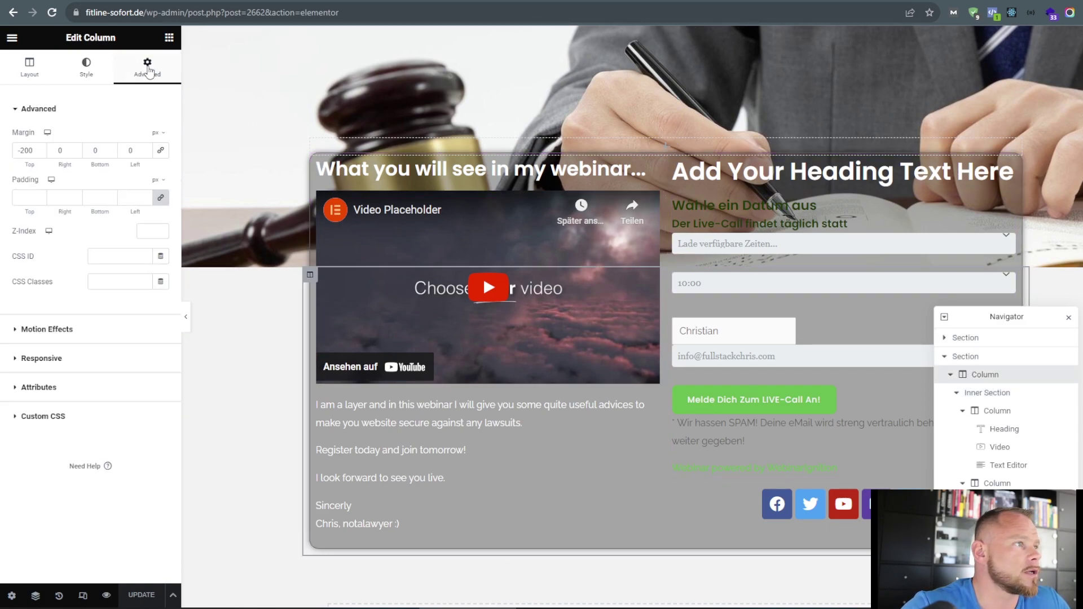
click(39, 149)
click(40, 152)
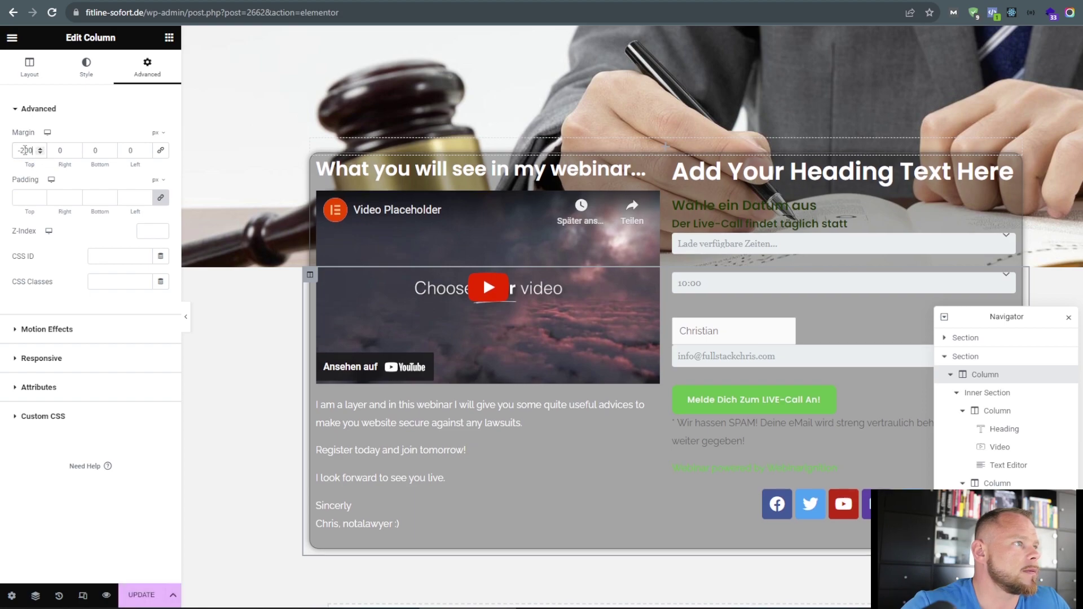
text(5)
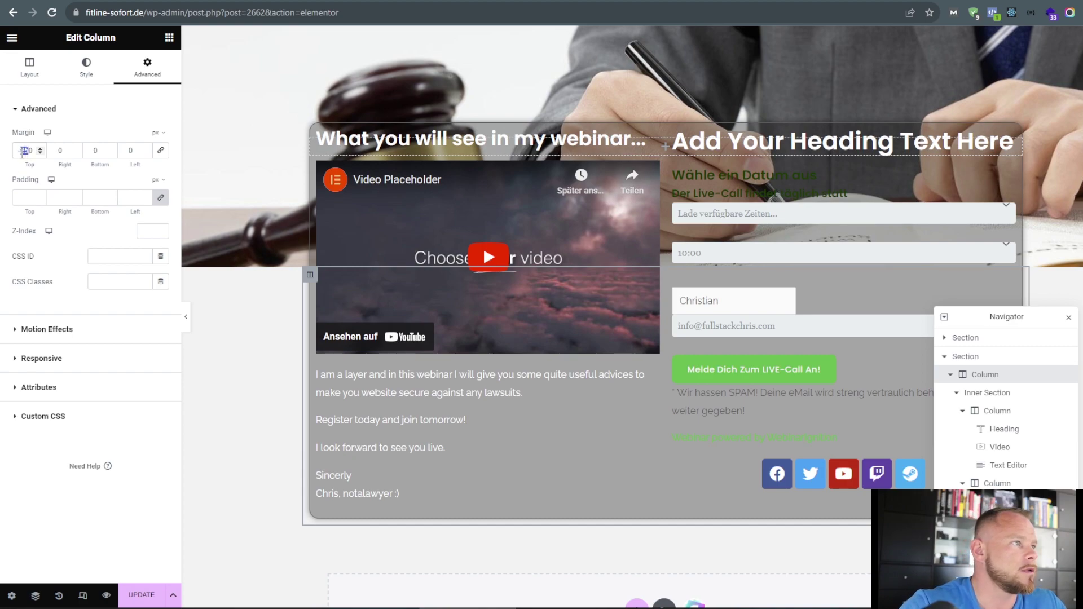
text(300)
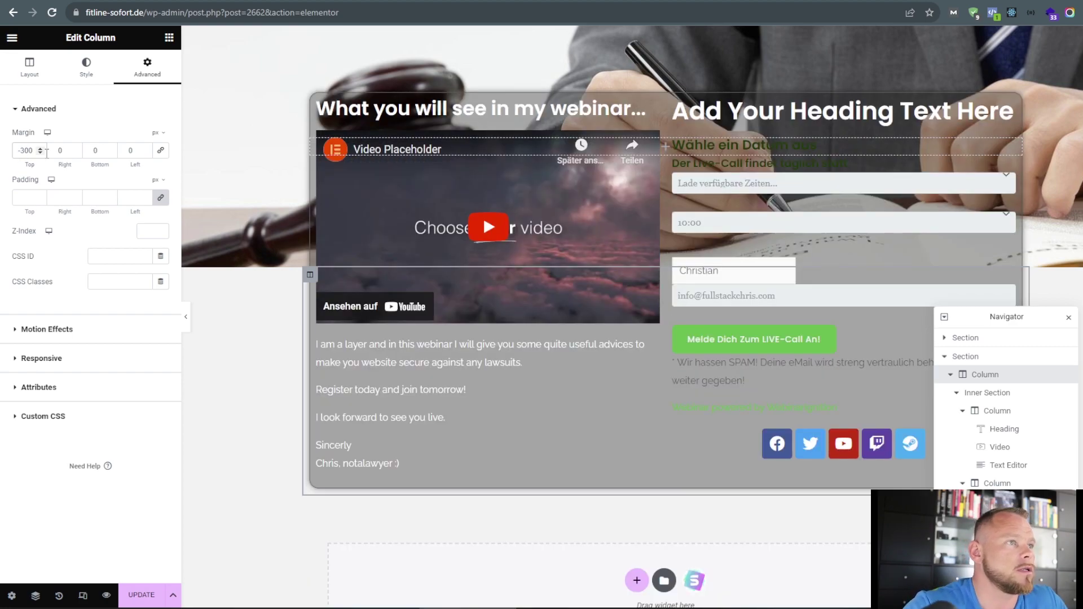
Save the page and review the deeper hero overlap in the live preview.
click(142, 595)
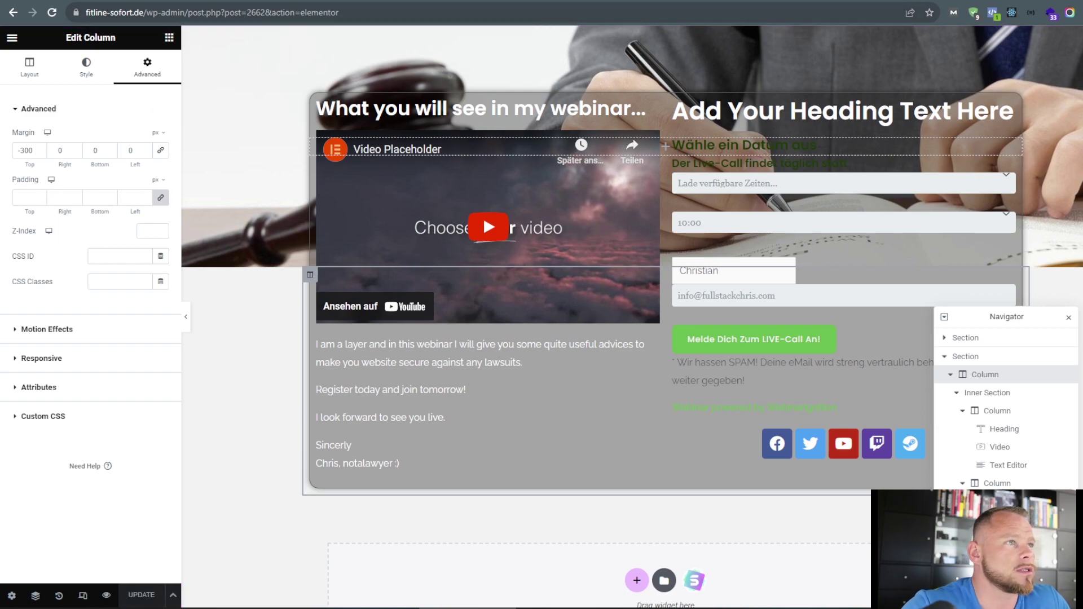
key(ctrl+Tab)
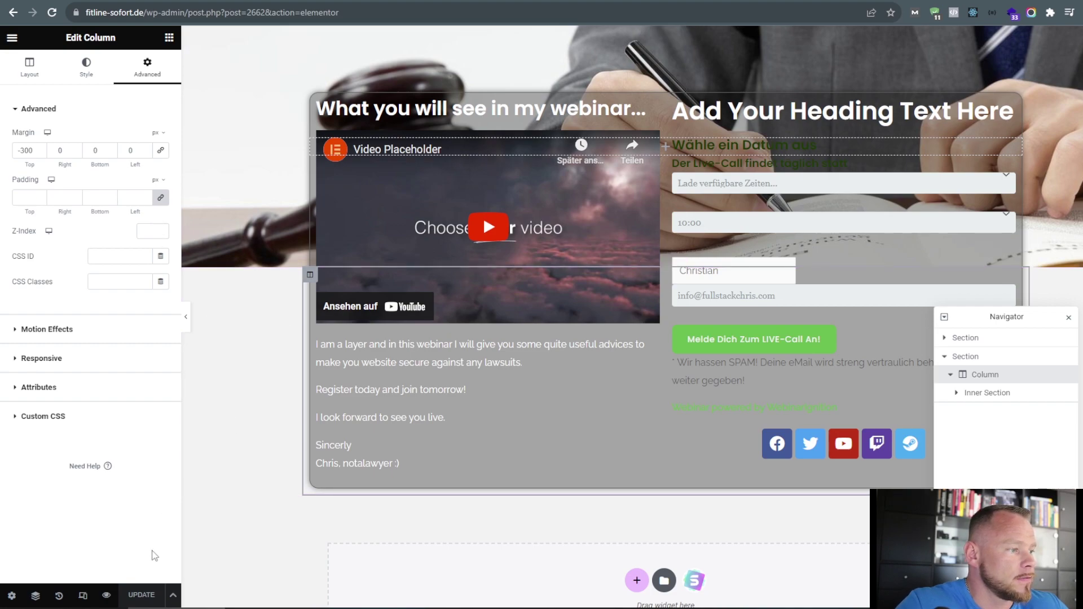
click(12, 596)
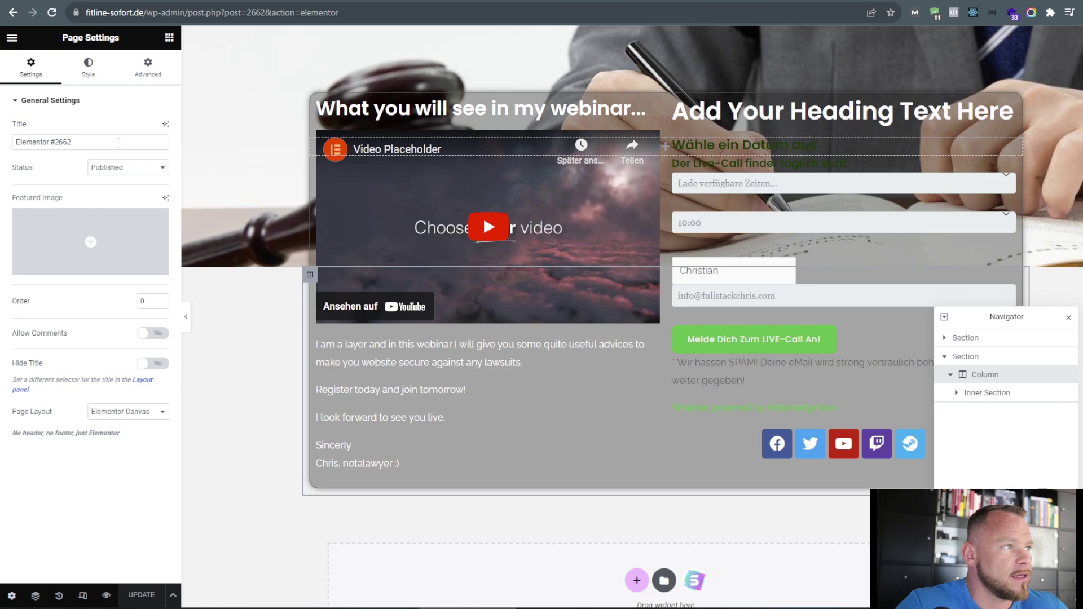
Set the page body background to dark grey #383838, save, and view it in the live preview.
click(89, 74)
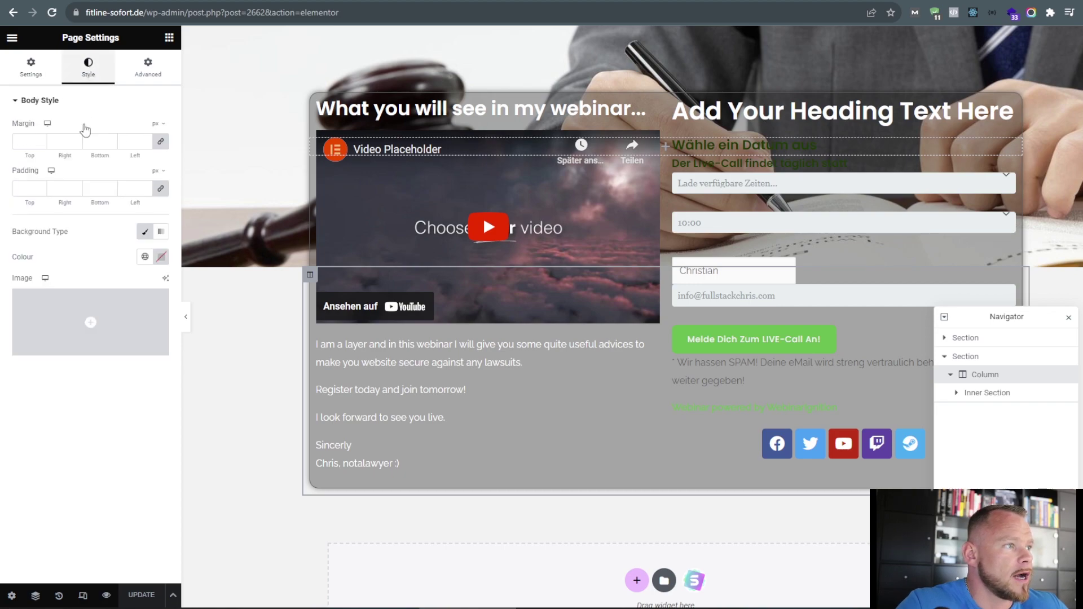
click(145, 231)
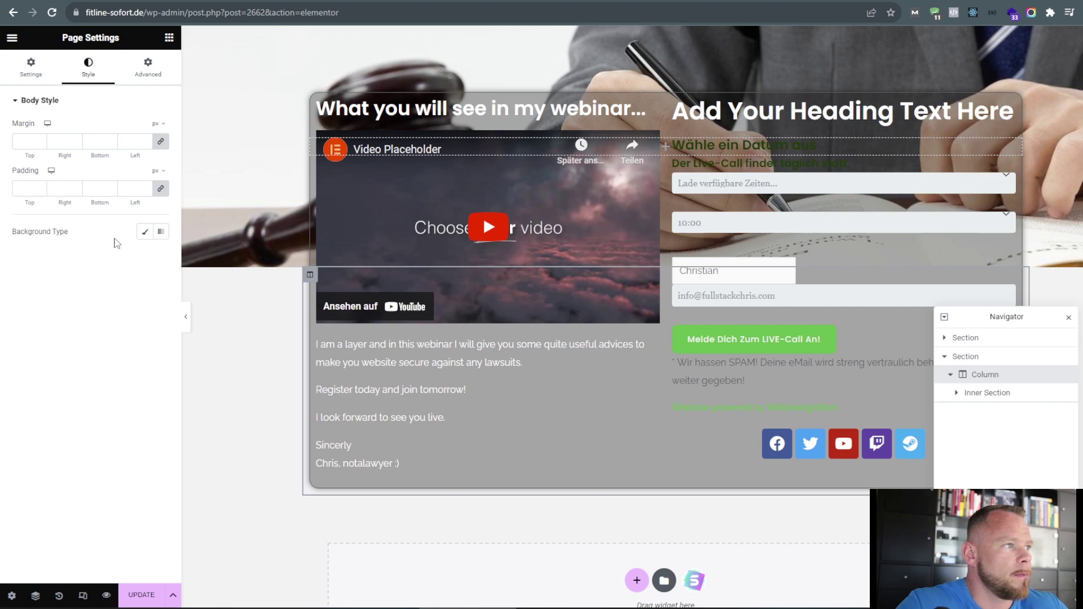
click(145, 232)
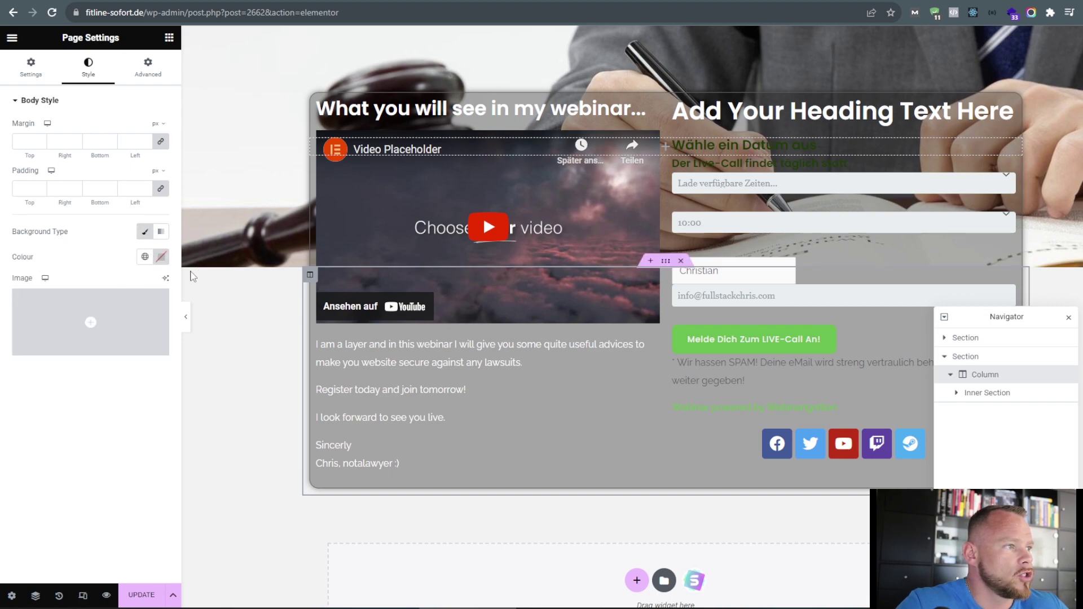
click(162, 258)
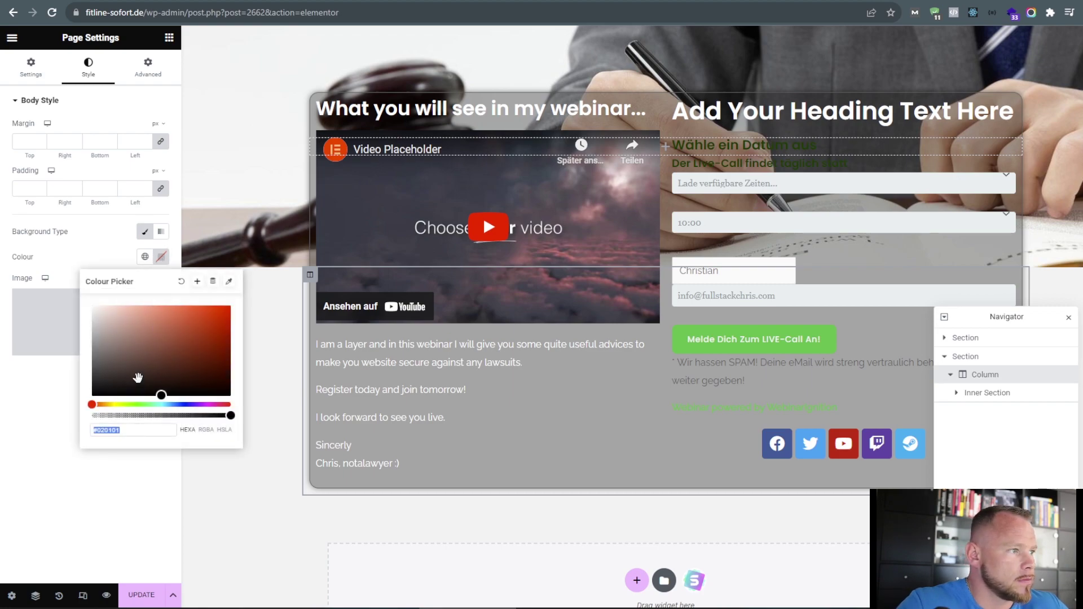
drag(161, 393, 93, 377)
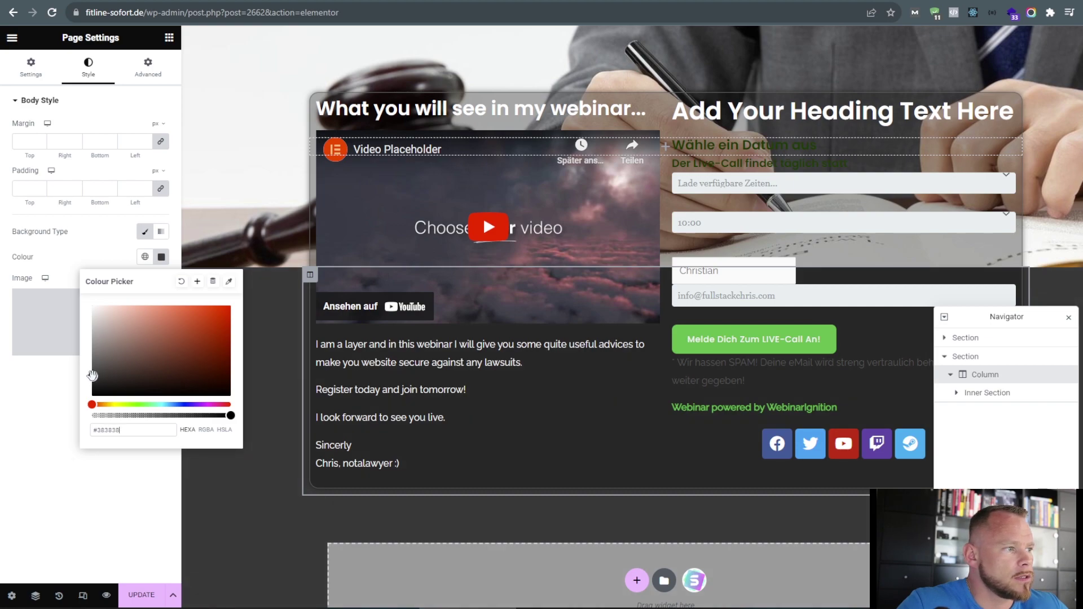
click(161, 257)
click(142, 595)
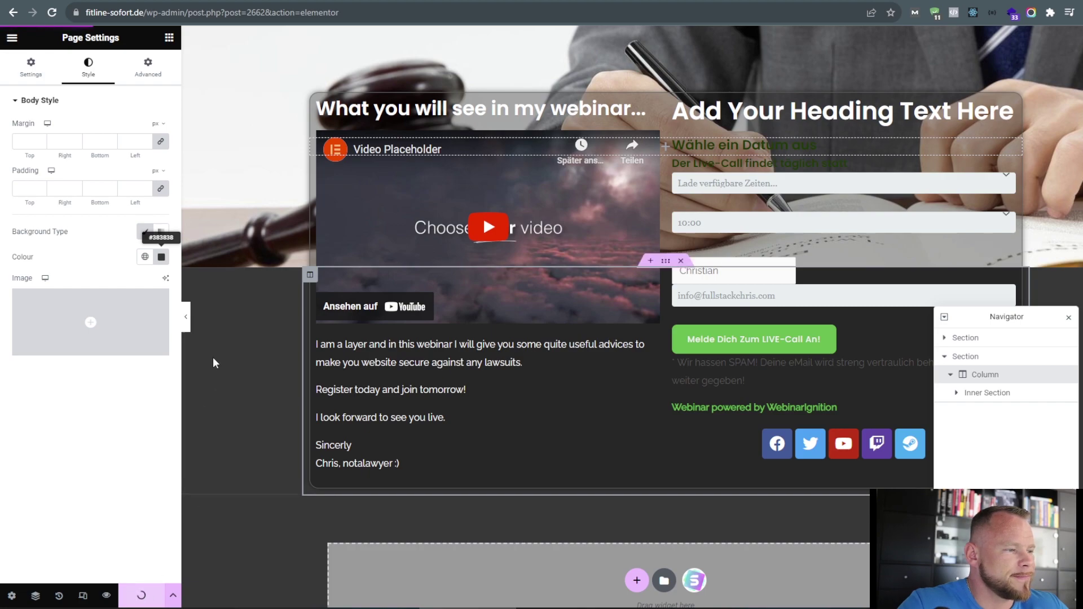
click(343, 0)
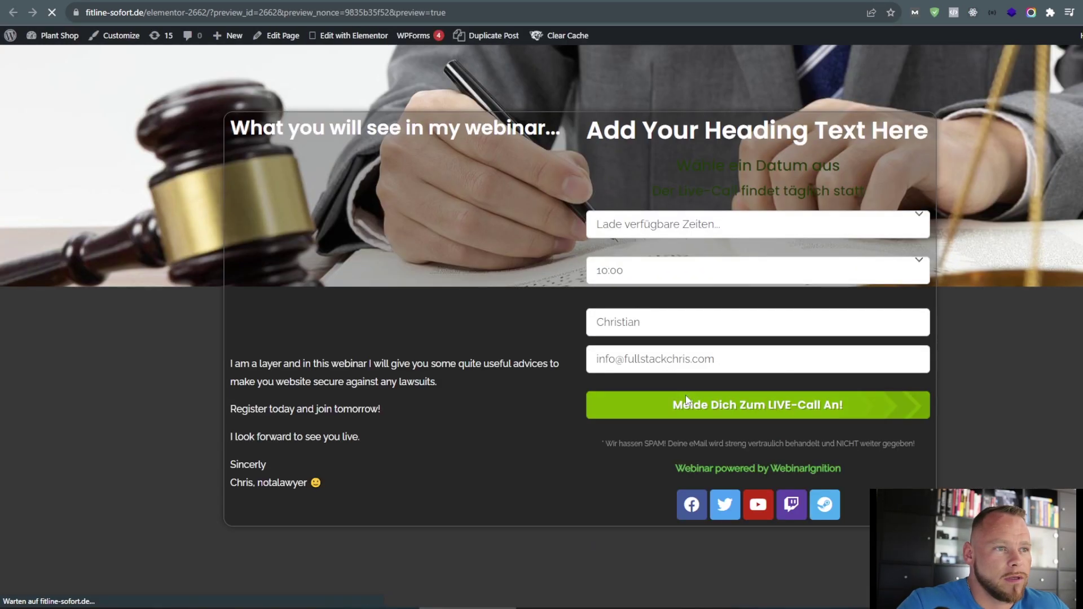